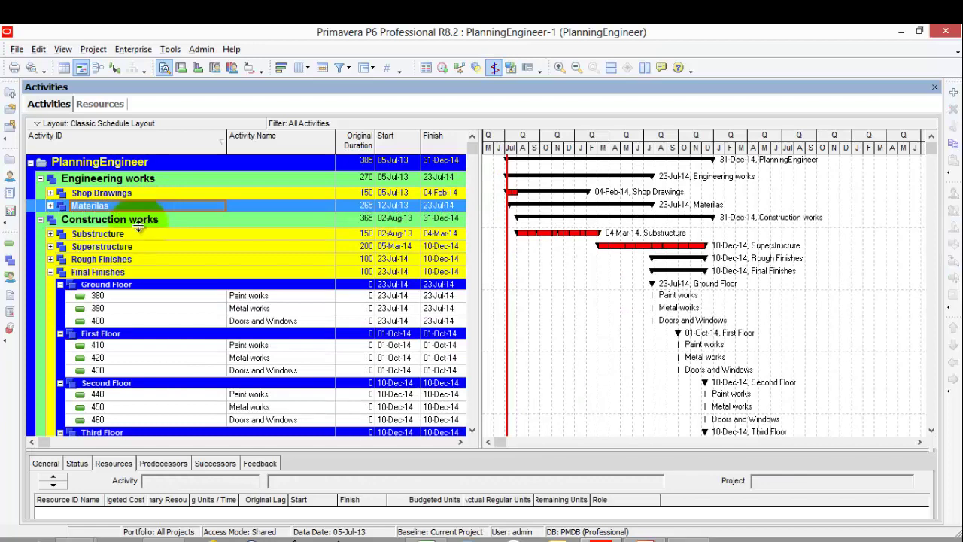
# - Expand the Substructure section under Construction works and enlarge the activity details area
pyautogui.click(136, 235)
pyautogui.doubleClick(135, 232)
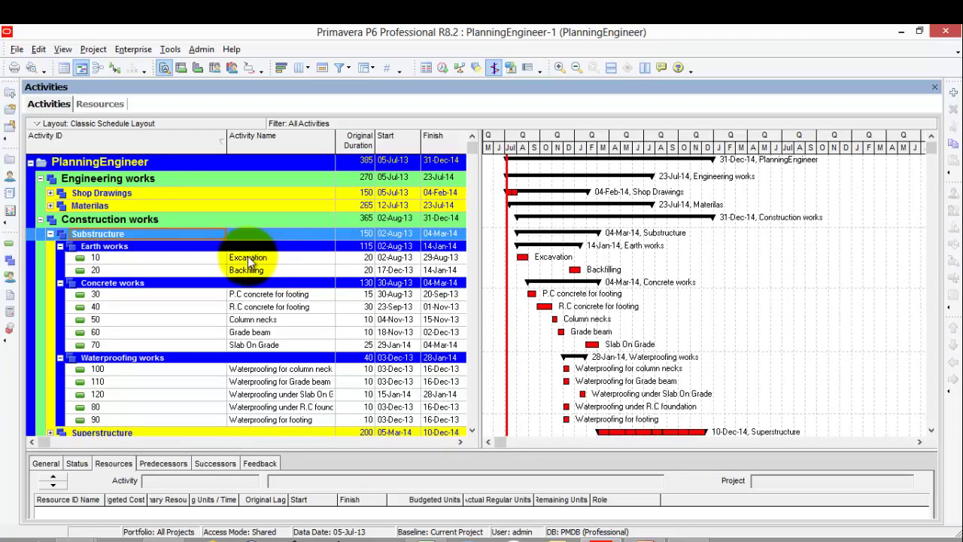
pyautogui.moveTo(405, 450); pyautogui.dragTo(399, 401)
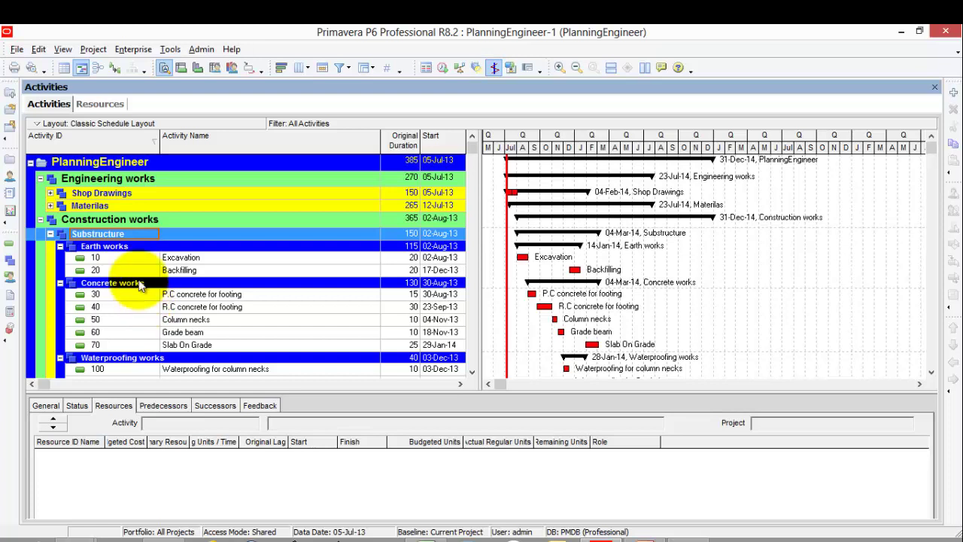
# - Open the enterprise resources and start adding a new resource, accepting the filter change to all resources
pyautogui.click(143, 51)
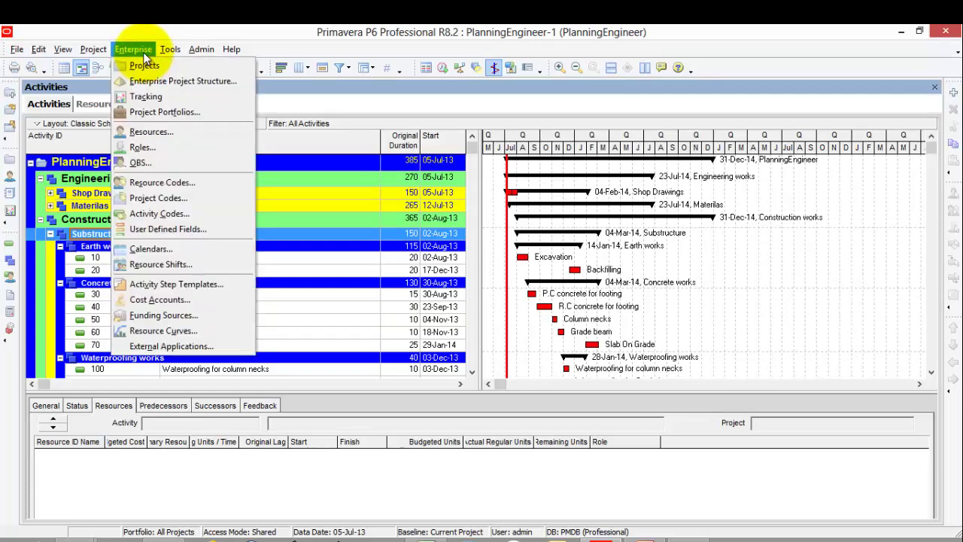
pyautogui.click(201, 132)
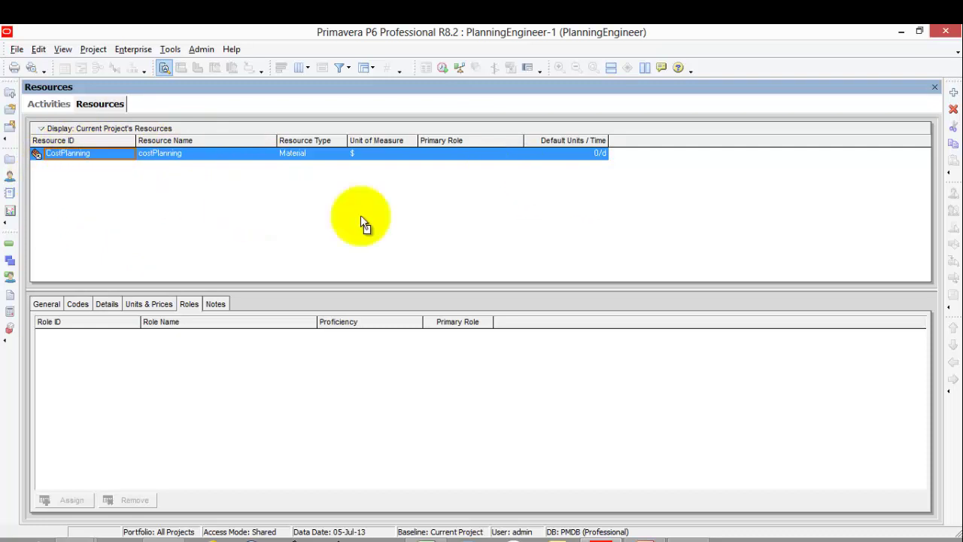
pyautogui.click(954, 93)
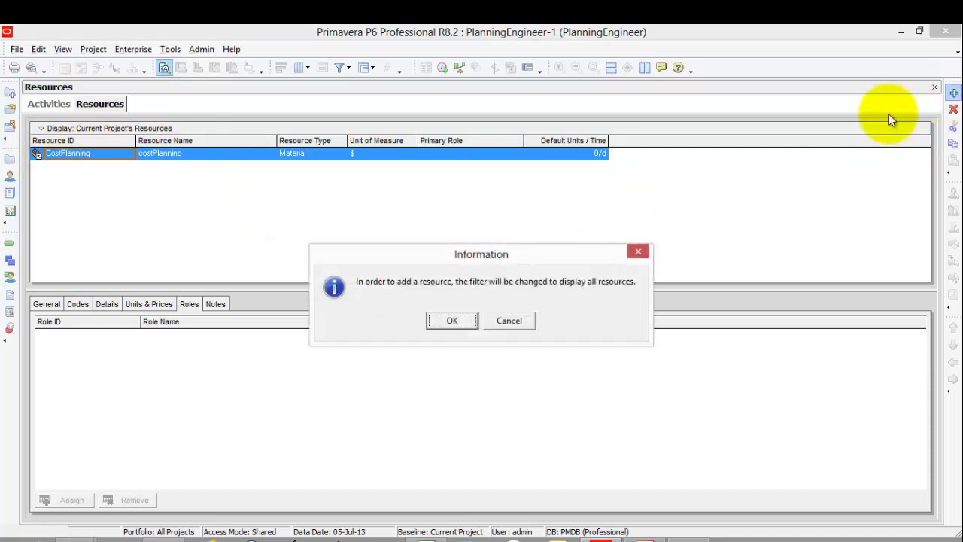
pyautogui.click(453, 319)
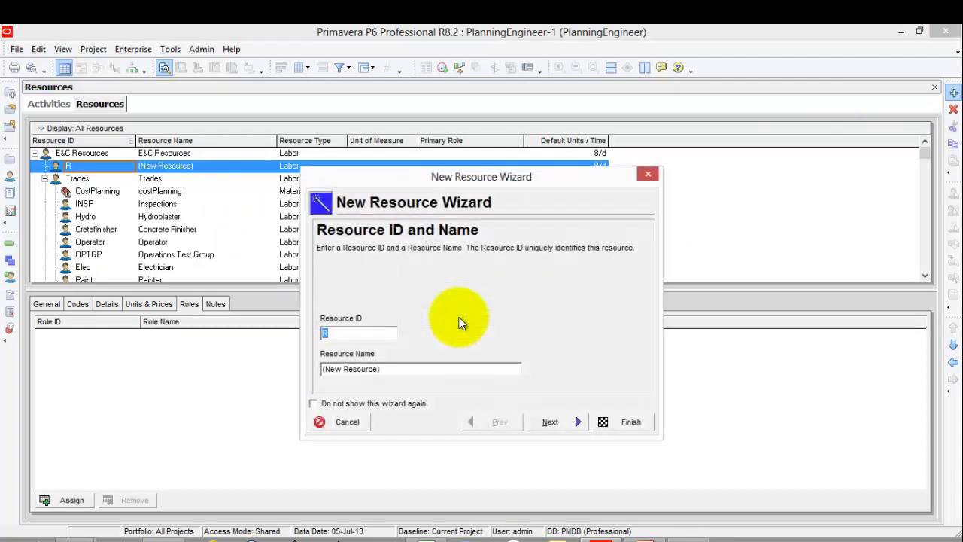
# - Switch to the Resources-and-Activity-List workbook in Excel and copy the "Mason" heading text in cell K2
pyautogui.click(427, 540)
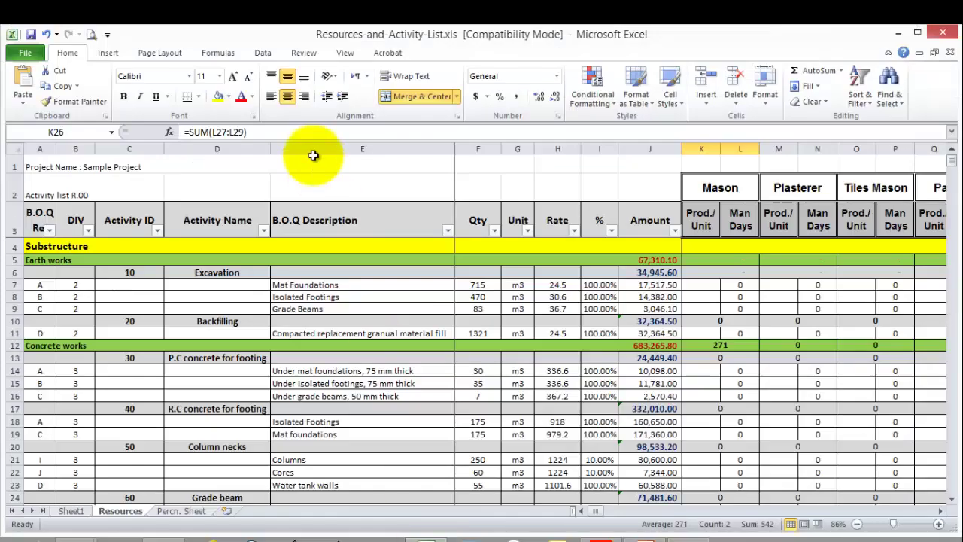
pyautogui.click(710, 188)
pyautogui.doubleClick(738, 188)
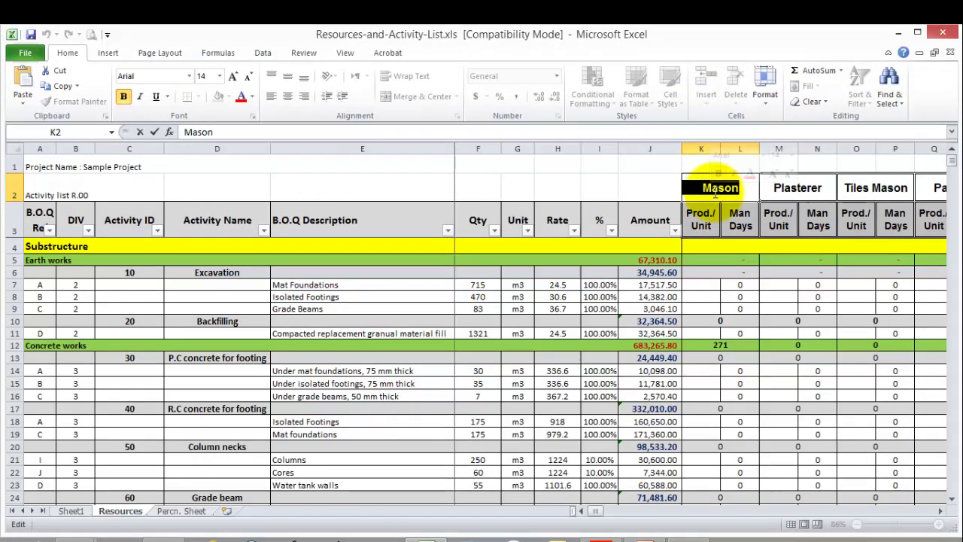
pyautogui.moveTo(741, 188); pyautogui.dragTo(704, 187)
pyautogui.rightClick(706, 188)
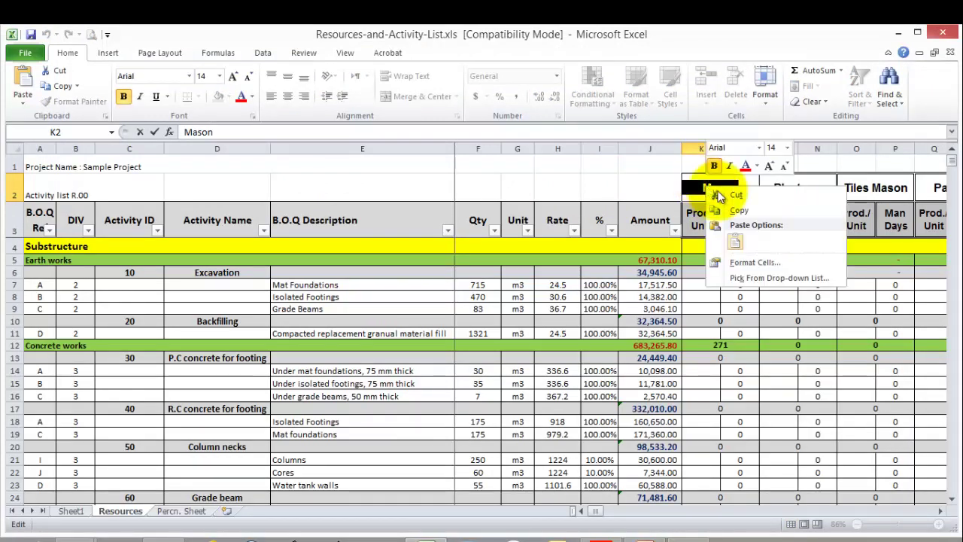
pyautogui.click(753, 209)
# - Switch back to Primavera P6 and set the new resource's ID to "Mason" and its name to "Mason Planning"
pyautogui.click(599, 538)
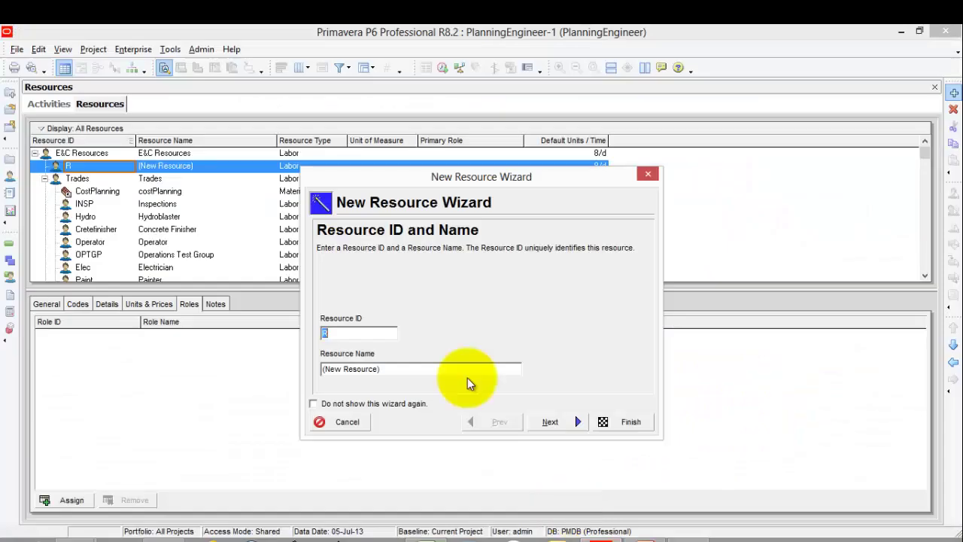
pyautogui.rightClick(333, 335)
pyautogui.click(379, 397)
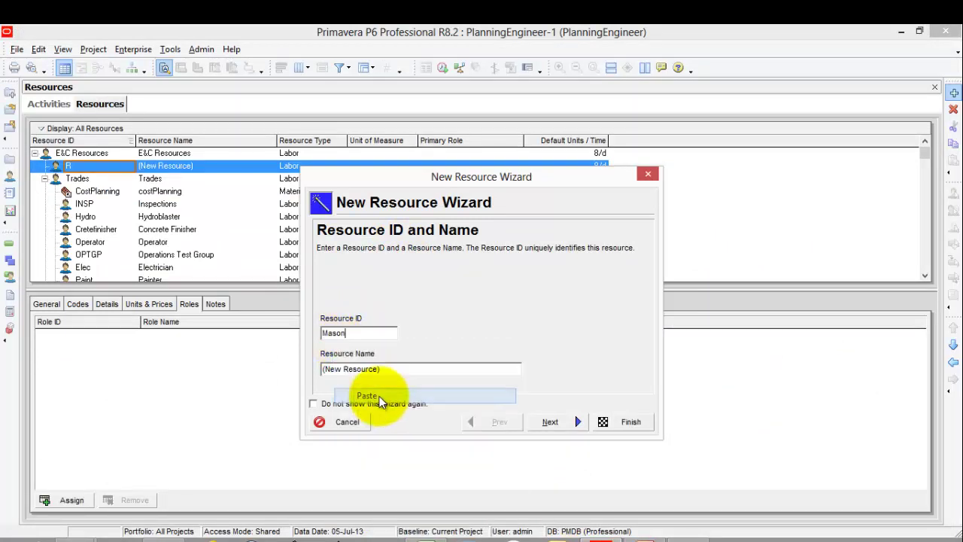
pyautogui.moveTo(392, 368); pyautogui.dragTo(293, 369)
pyautogui.rightClick(364, 369)
pyautogui.click(395, 237)
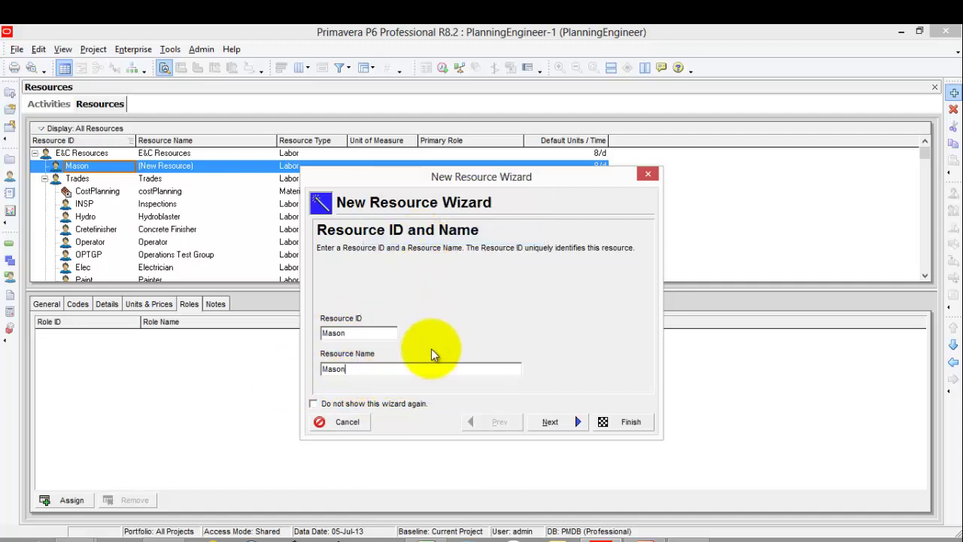
pyautogui.write('Planning')
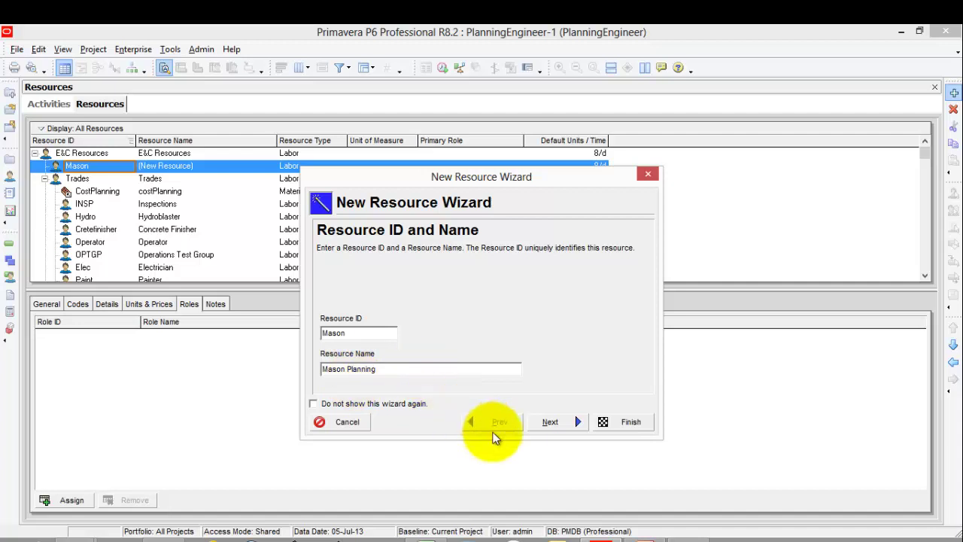
# - Complete the Mason resource as Labor, keeping the default price and units and leaving the contact details blank
pyautogui.click(550, 422)
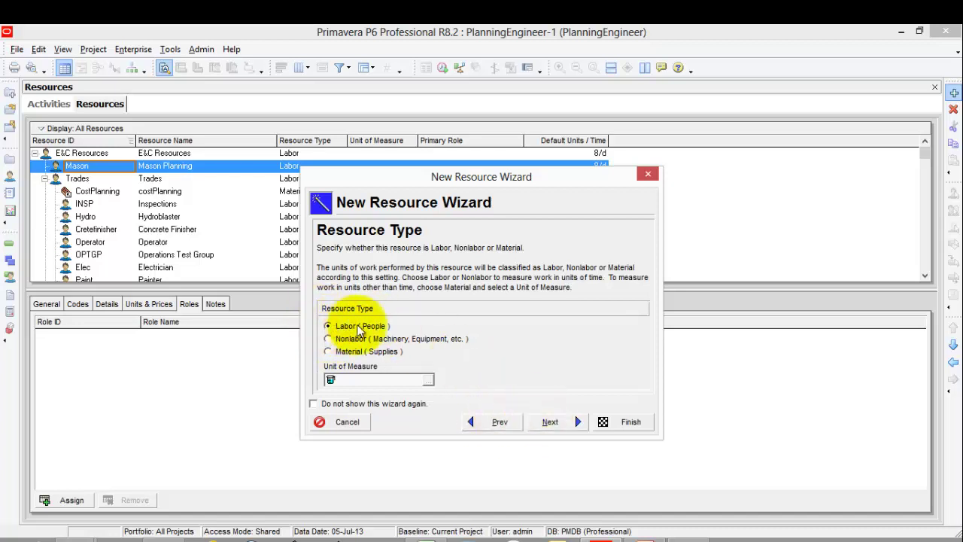
pyautogui.click(568, 427)
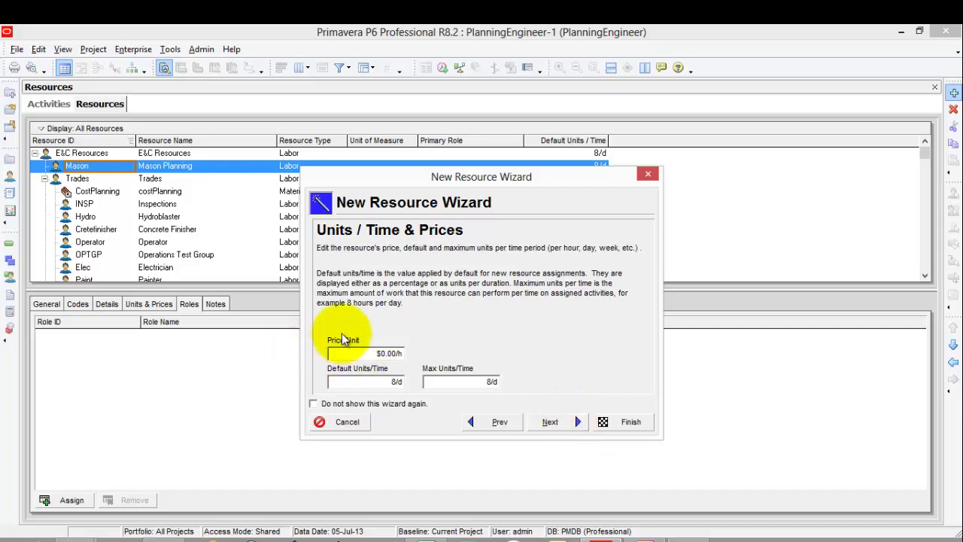
pyautogui.click(342, 352)
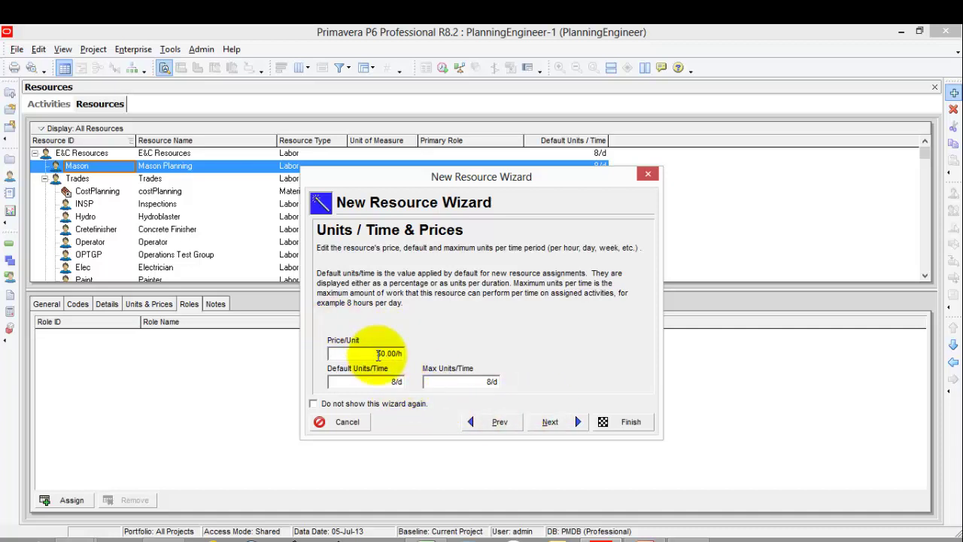
pyautogui.click(553, 423)
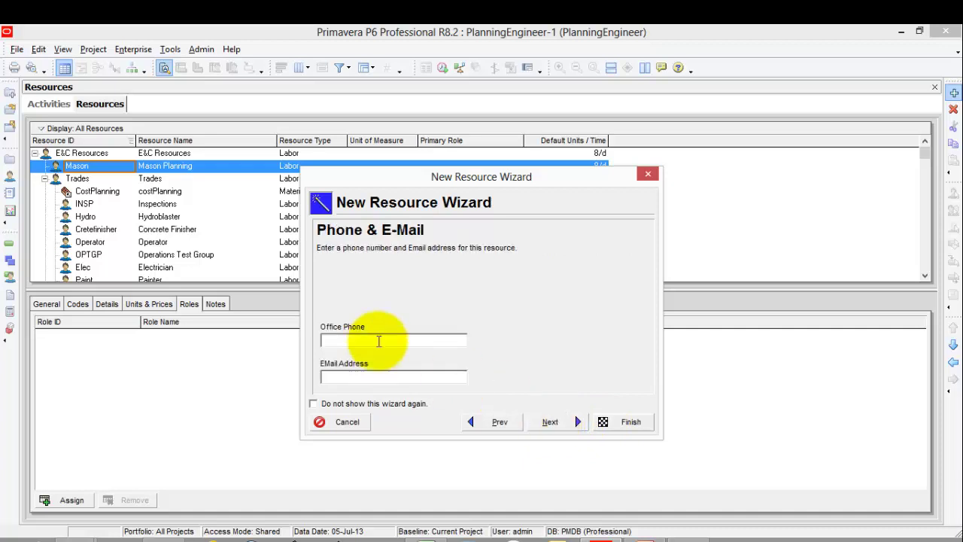
pyautogui.click(623, 422)
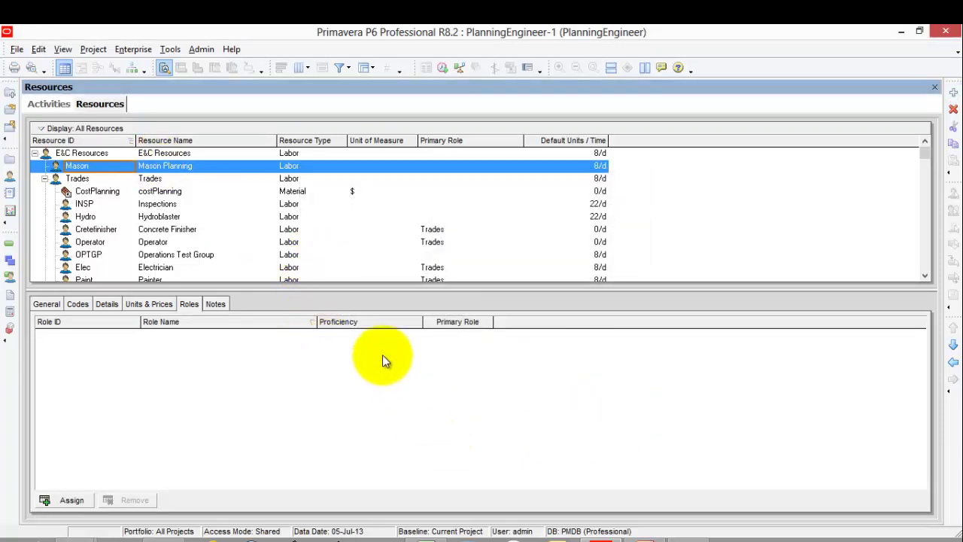
# - Start another new resource, then switch to the Excel workbook and copy the "Carpenter" heading text in cell S2
pyautogui.click(954, 92)
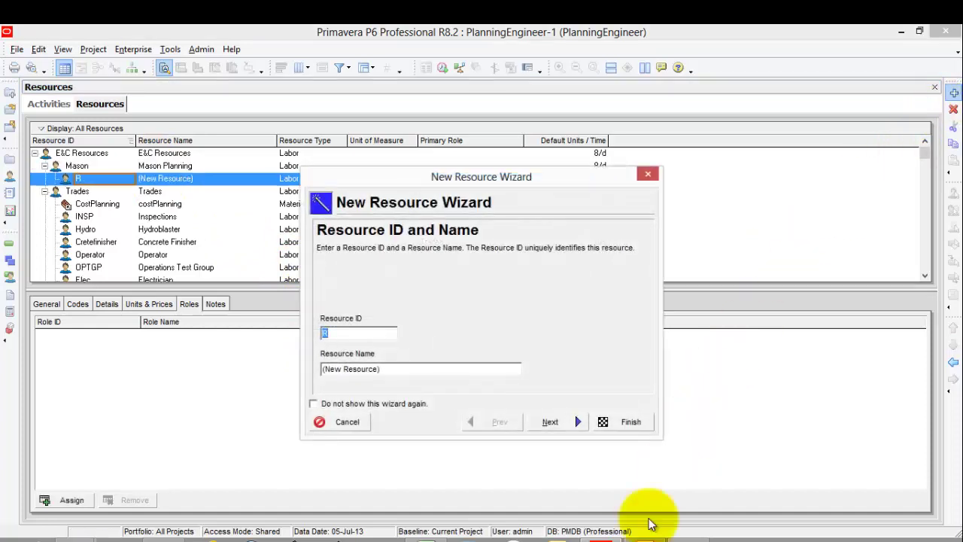
pyautogui.click(426, 538)
pyautogui.click(790, 179)
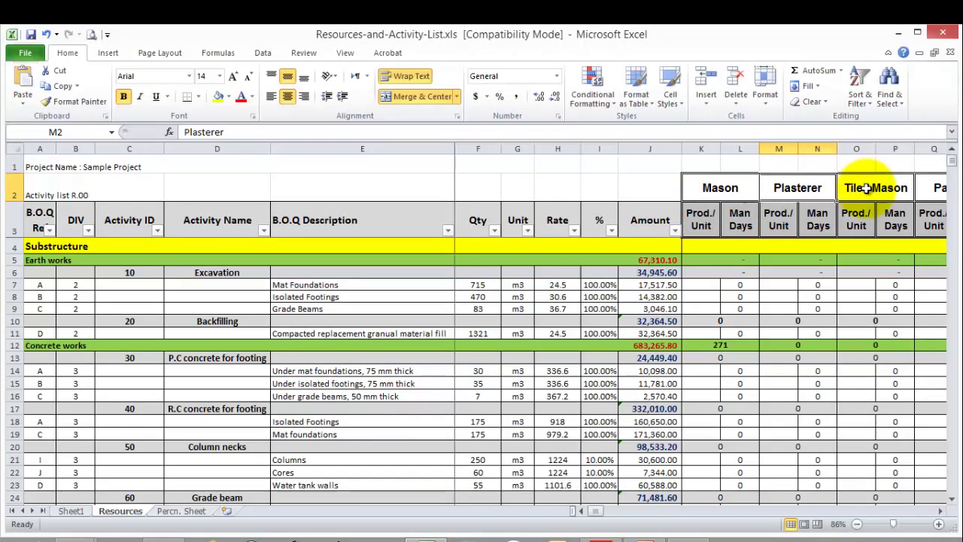
pyautogui.moveTo(606, 518); pyautogui.dragTo(613, 518)
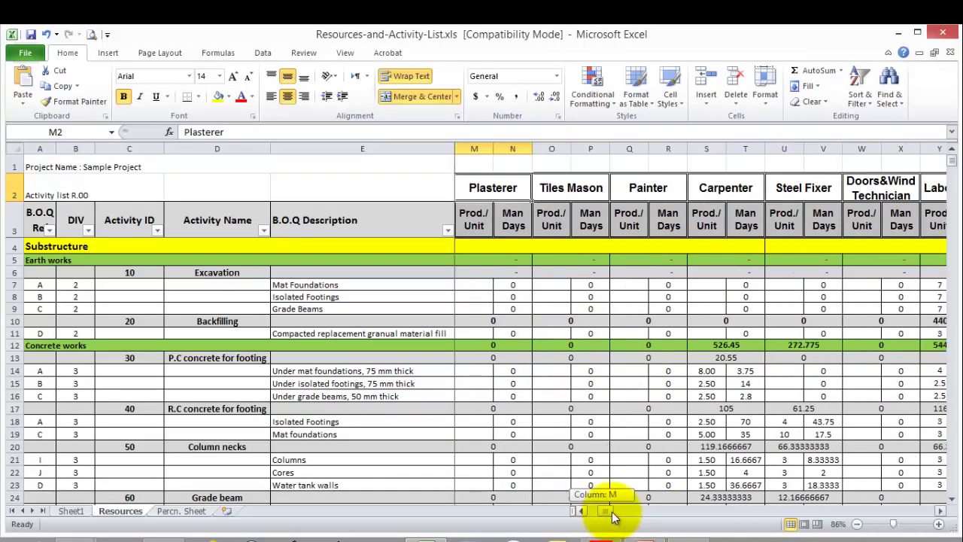
pyautogui.doubleClick(734, 188)
pyautogui.doubleClick(736, 188)
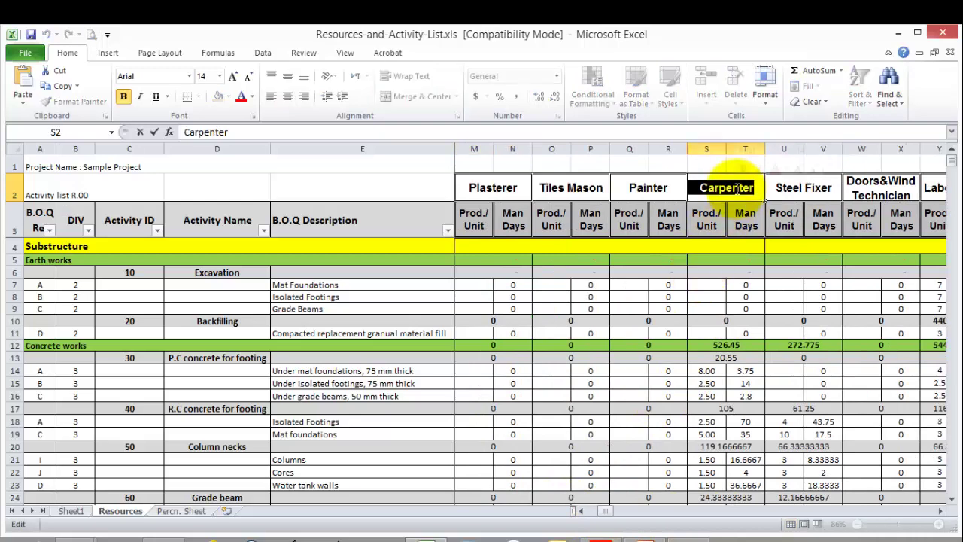
pyautogui.rightClick(693, 188)
pyautogui.click(752, 205)
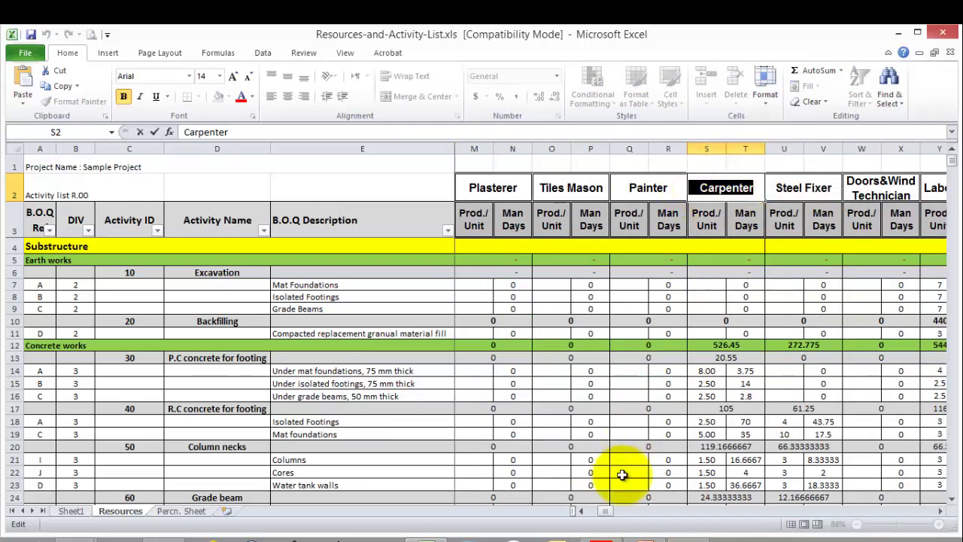
# - Back in Primavera P6, set the new resource's ID to "Carpenter" and its name to "Carpenter planning"
pyautogui.click(594, 536)
pyautogui.rightClick(348, 336)
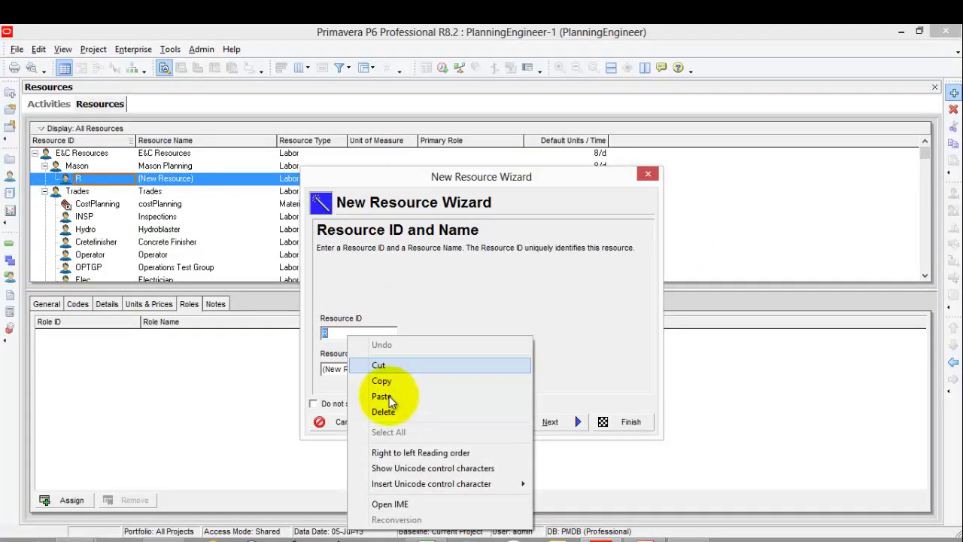
pyautogui.click(388, 396)
pyautogui.doubleClick(400, 370)
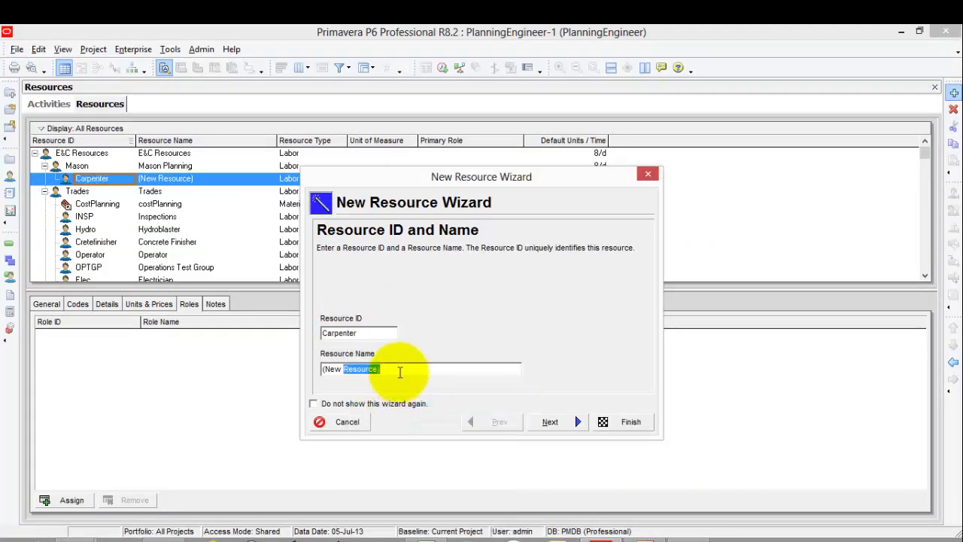
pyautogui.moveTo(389, 369); pyautogui.dragTo(279, 379)
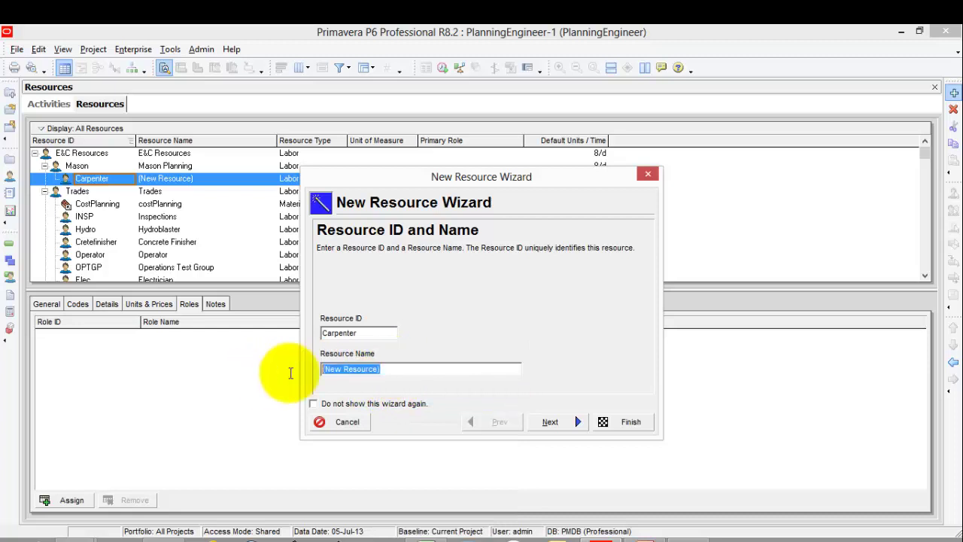
pyautogui.rightClick(349, 374)
pyautogui.click(385, 240)
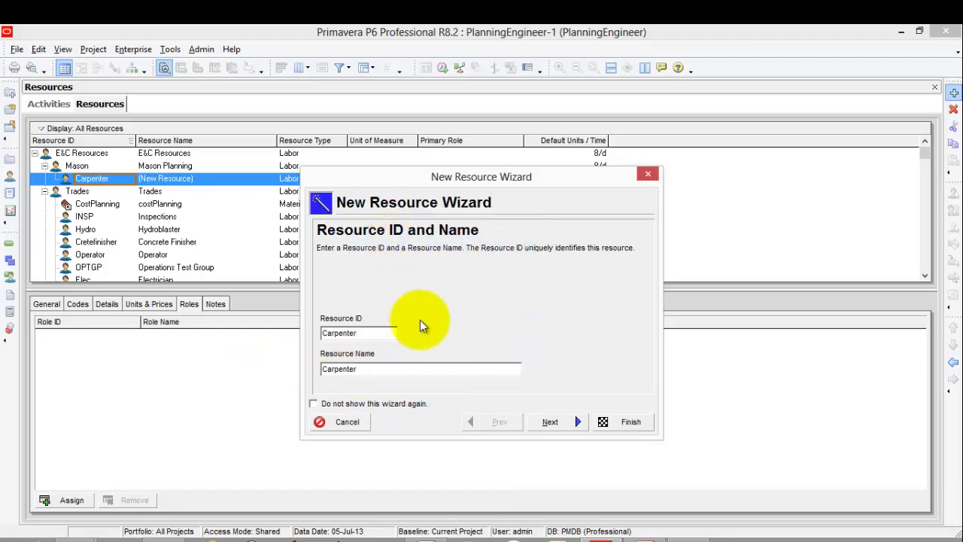
pyautogui.write('planning')
# - Complete the Carpenter resource as Labor, keeping the default price and units and leaving the contact details blank
pyautogui.click(550, 422)
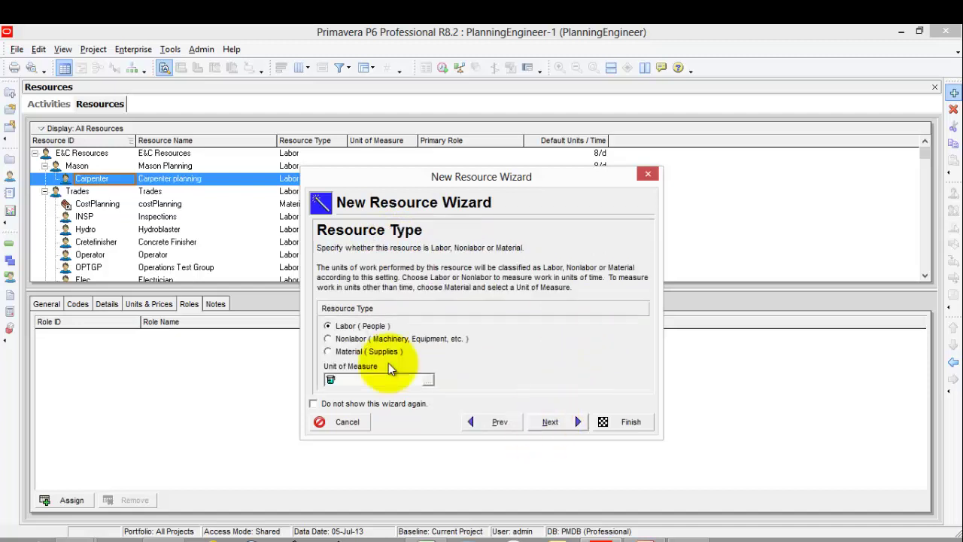
pyautogui.click(567, 426)
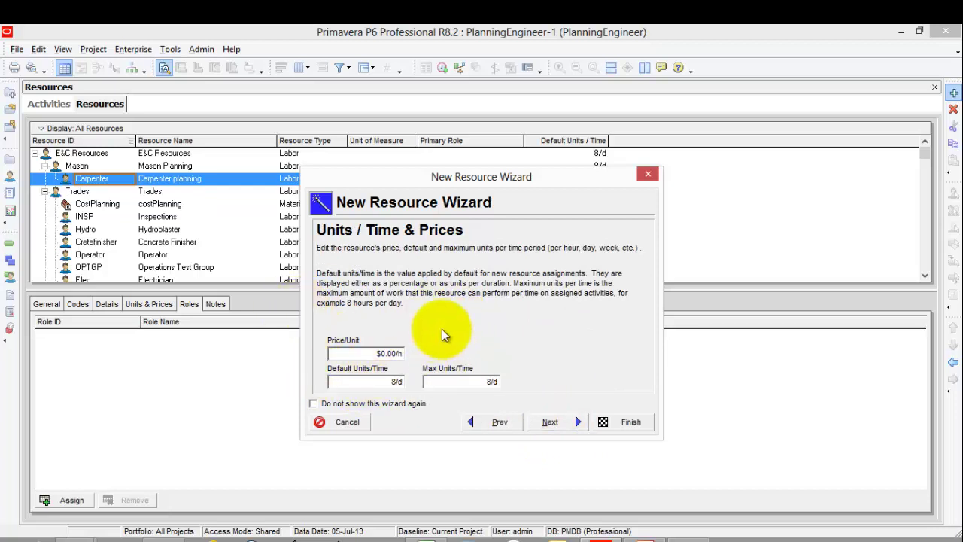
pyautogui.click(548, 422)
pyautogui.click(611, 421)
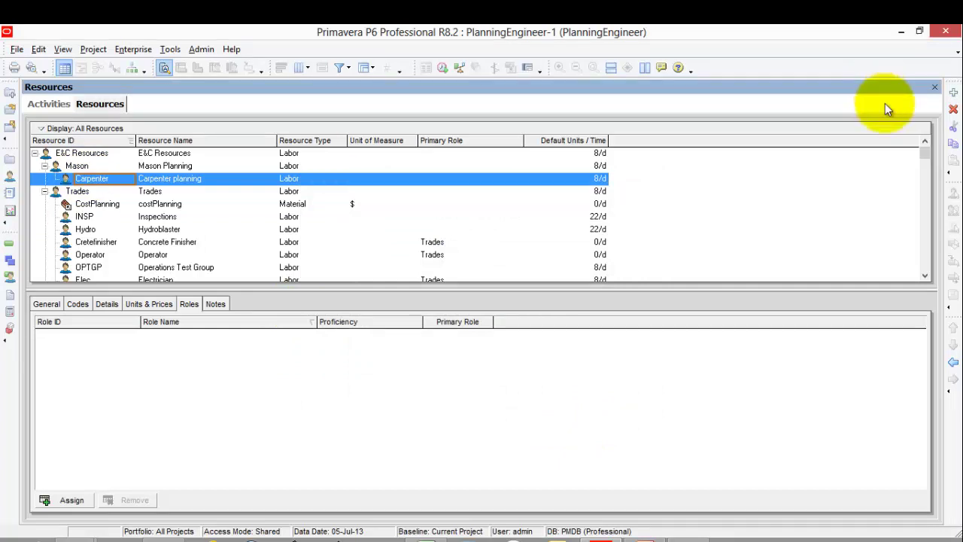
# - Move the Carpenter resource up one hierarchy level so it sits beside Mason under E&C Resources
pyautogui.click(954, 363)
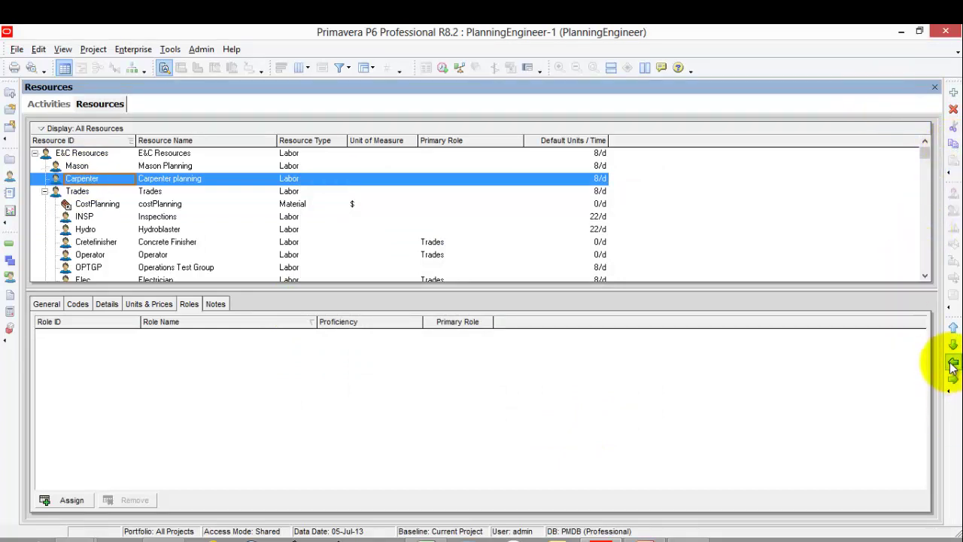
pyautogui.click(165, 169)
pyautogui.click(167, 183)
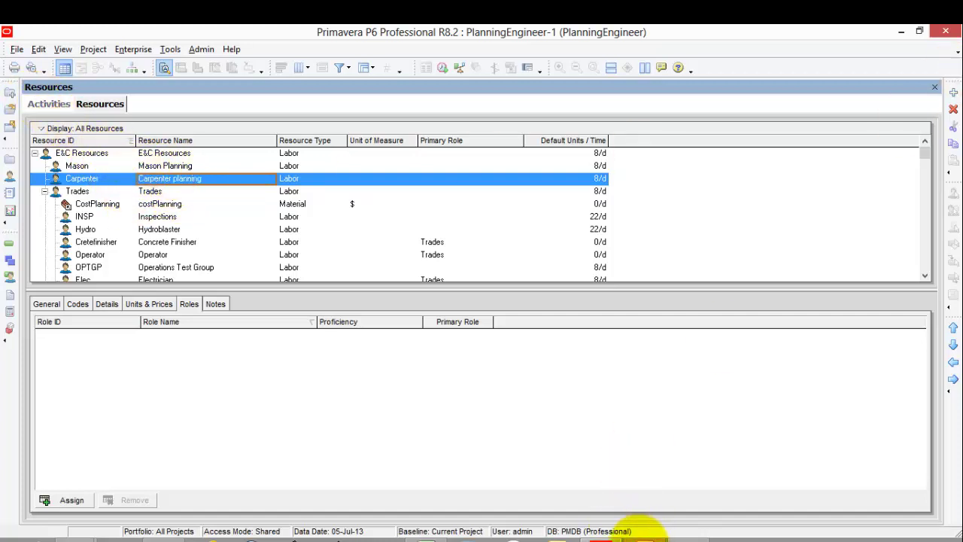
# - Switch to the Excel workbook and copy only the word "Helper" from the Labor/Helper heading in cell Y2
pyautogui.click(422, 537)
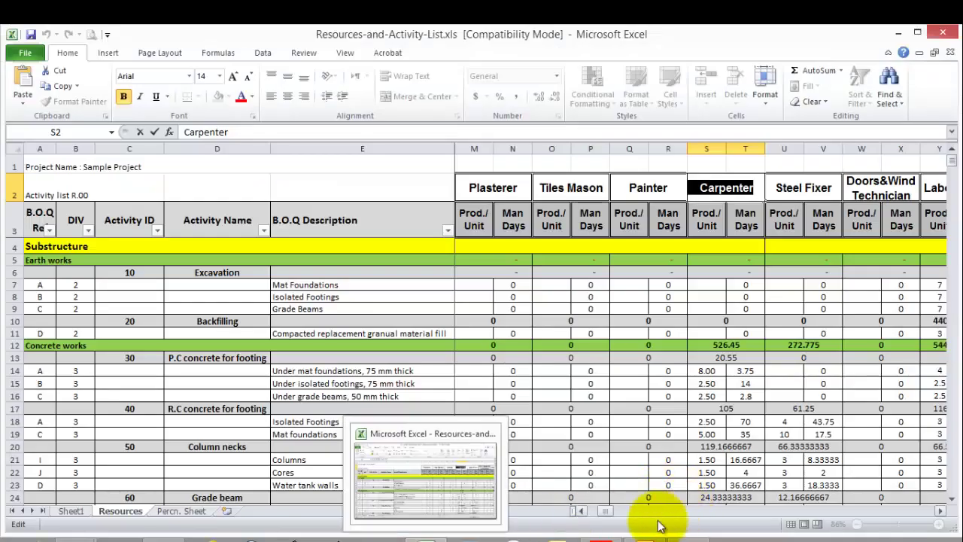
pyautogui.moveTo(604, 511); pyautogui.dragTo(623, 516)
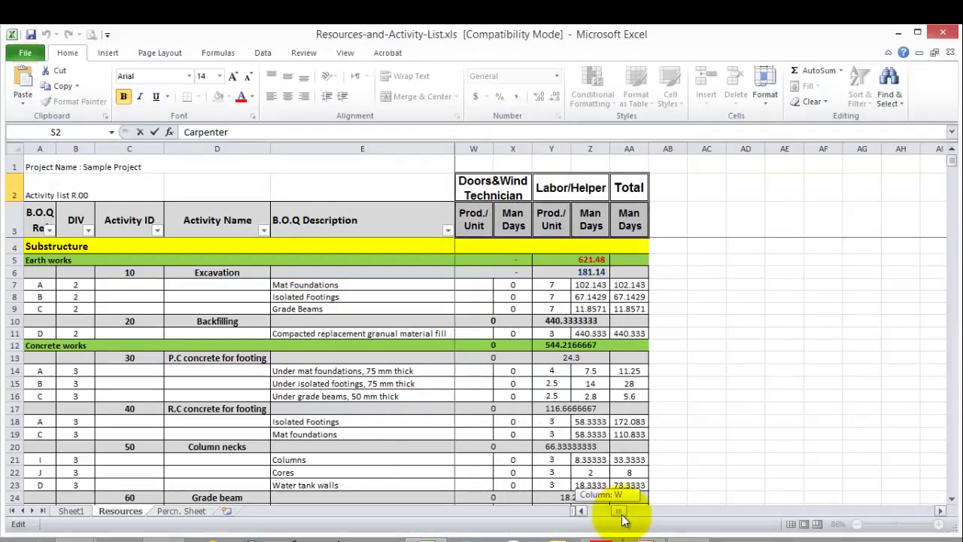
pyautogui.click(566, 188)
pyautogui.doubleClick(240, 132)
pyautogui.rightClick(241, 133)
pyautogui.press('Escape')
pyautogui.moveTo(247, 134); pyautogui.dragTo(215, 133)
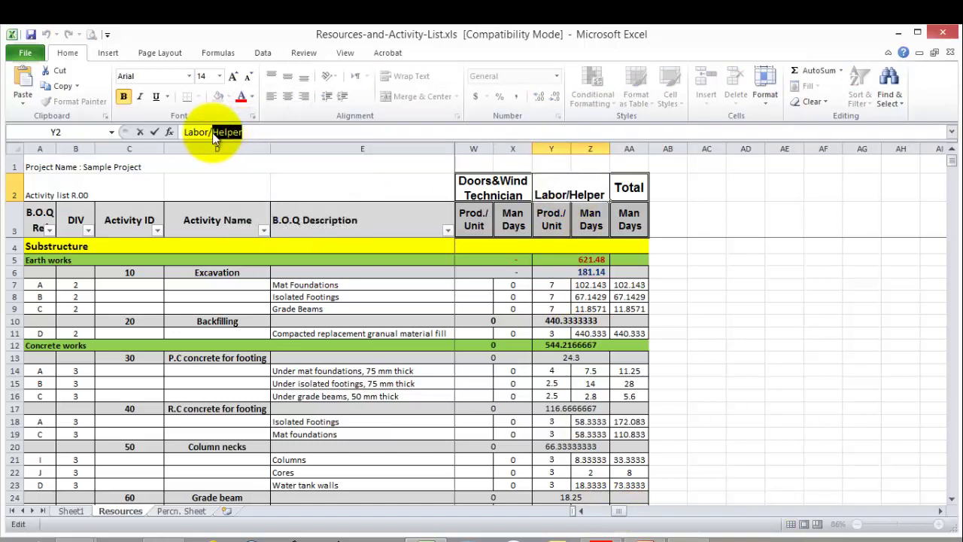
pyautogui.rightClick(212, 132)
pyautogui.click(248, 155)
# - Back in Primavera P6, add a new resource with ID "Helper" and name "Helper Planning"
pyautogui.click(602, 535)
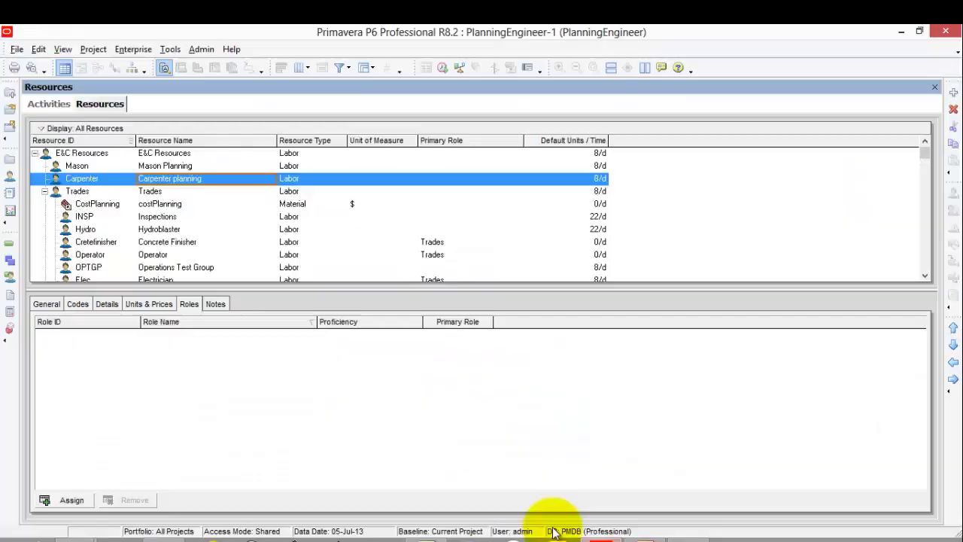
pyautogui.click(953, 92)
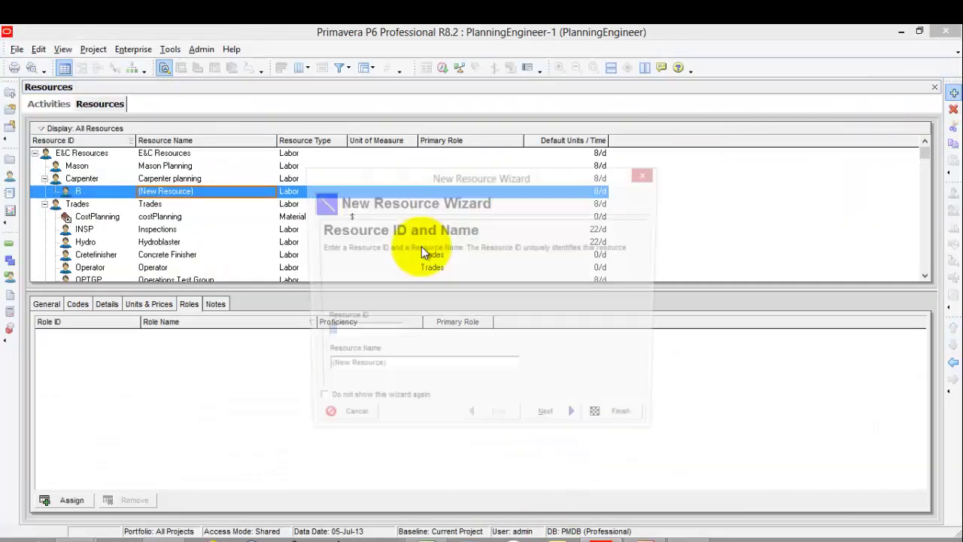
pyautogui.rightClick(350, 333)
pyautogui.click(407, 391)
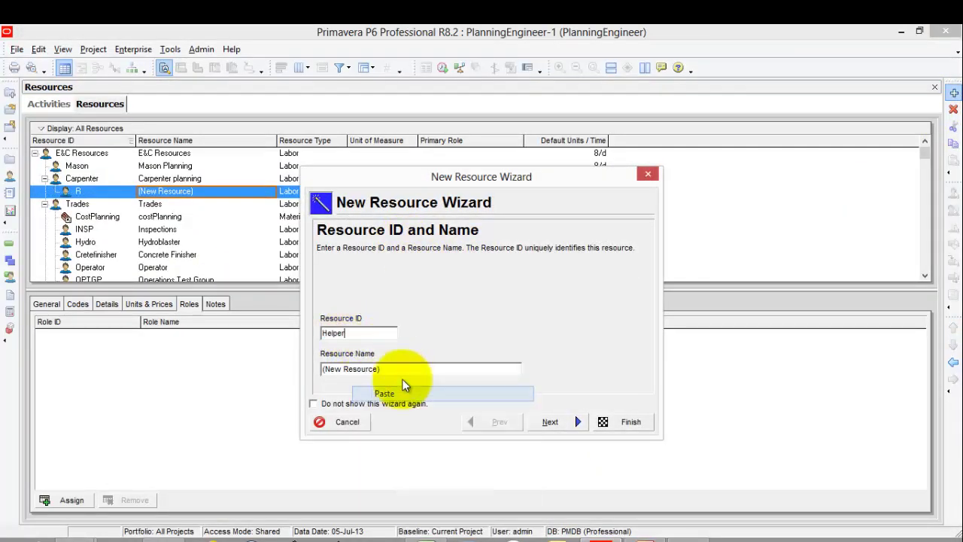
pyautogui.click(337, 369)
pyautogui.rightClick(336, 368)
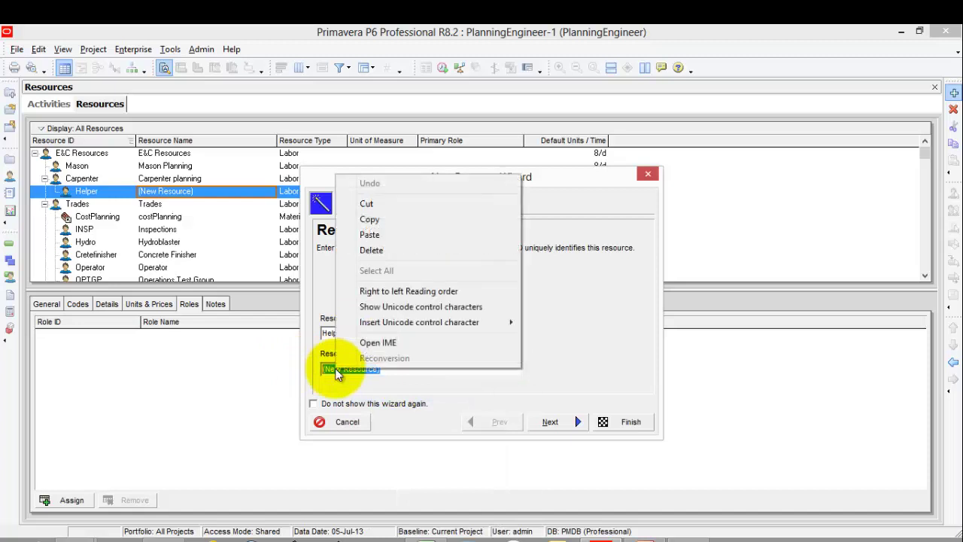
pyautogui.click(388, 237)
pyautogui.write('Plan')
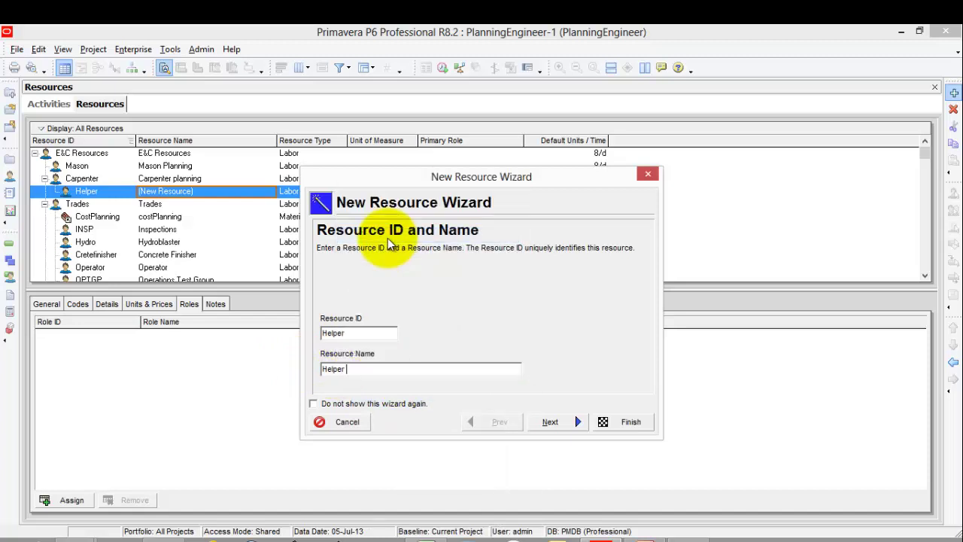
pyautogui.write('ning')
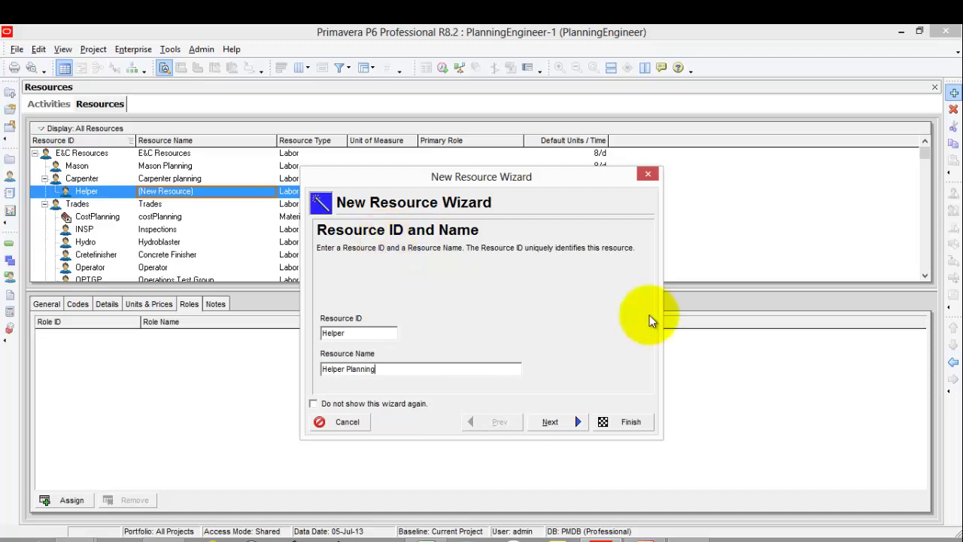
# - Complete the Helper resource as Labor with the default price and units, placed beside Carpenter under E&C Resources
pyautogui.click(554, 423)
pyautogui.click(554, 422)
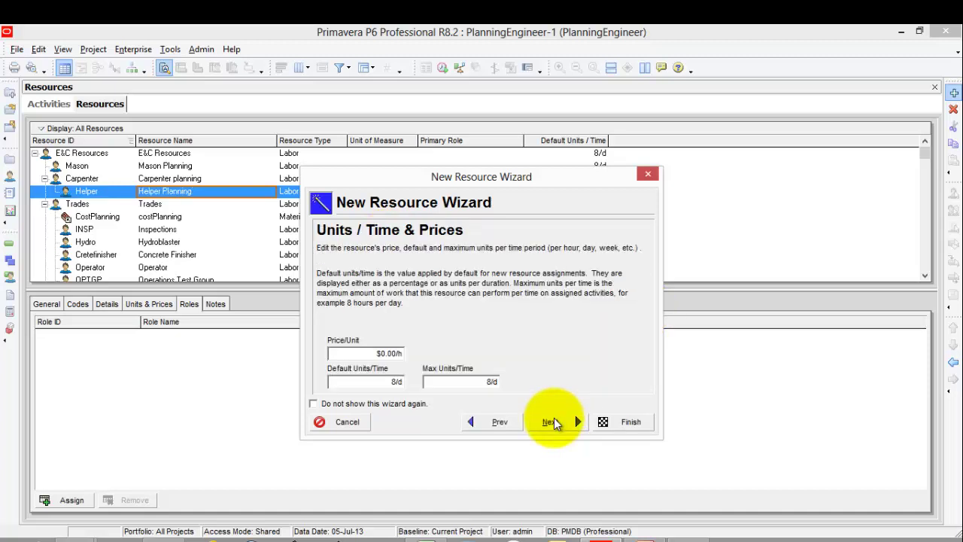
pyautogui.click(611, 422)
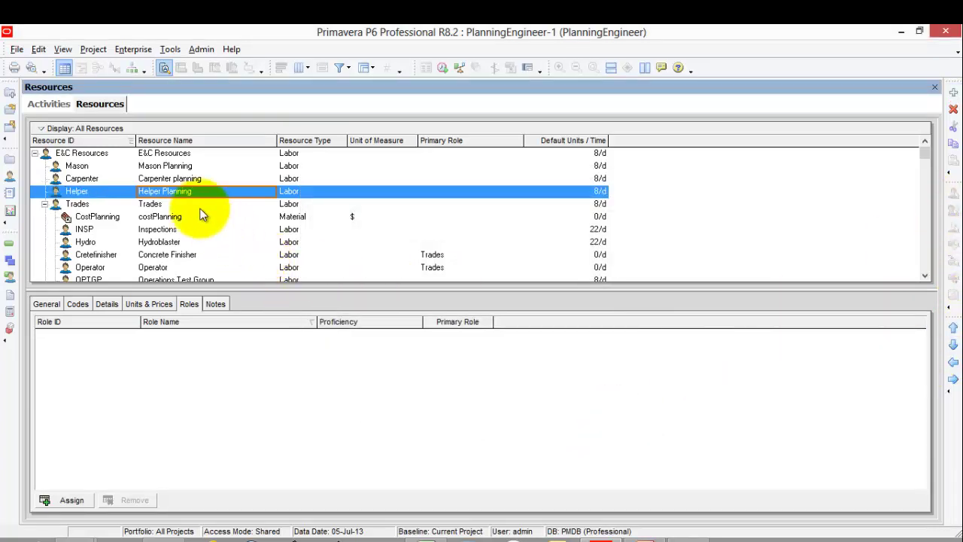
# - Show the project's activities, then switch to the Excel workbook and hide the Plasterer, Tiles Mason and Painter columns M to R
pyautogui.click(51, 104)
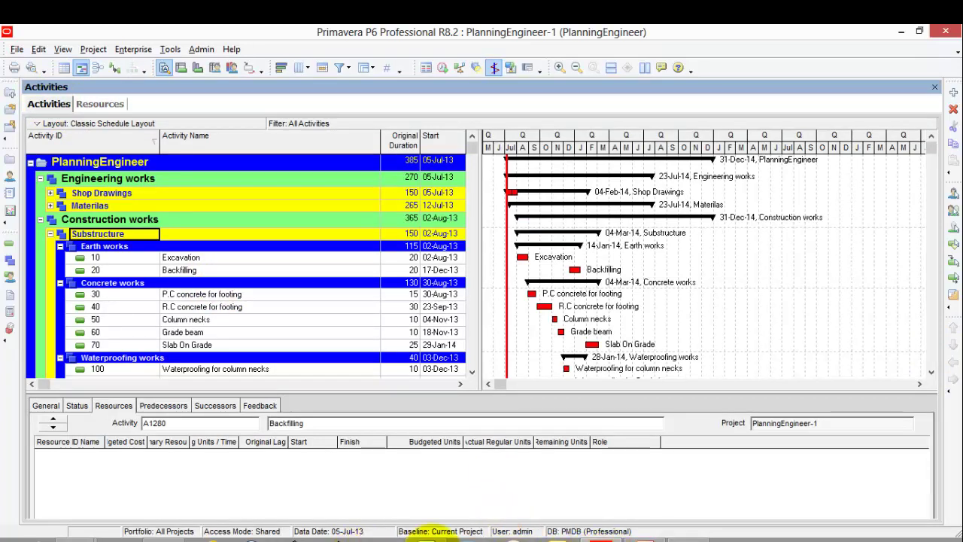
pyautogui.click(426, 535)
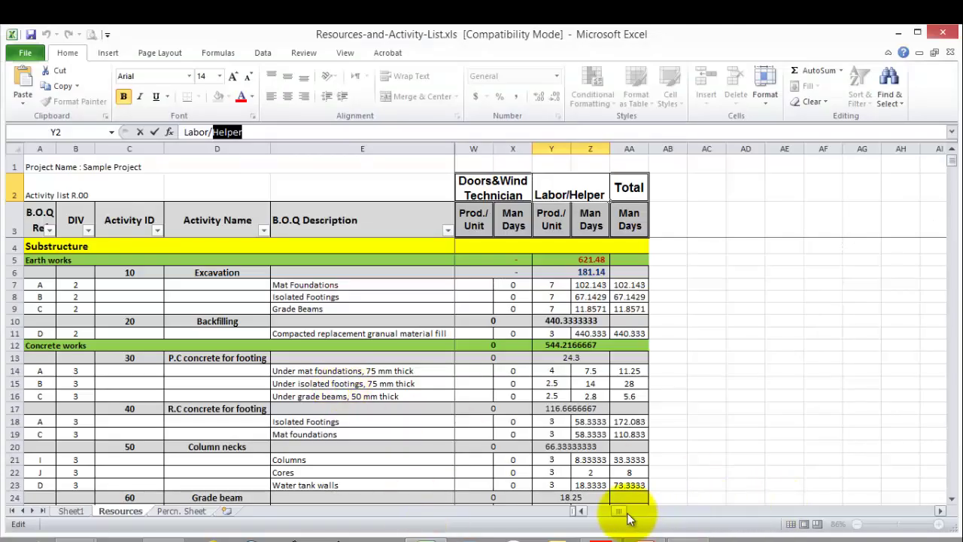
pyautogui.moveTo(627, 516); pyautogui.dragTo(576, 516)
pyautogui.click(281, 353)
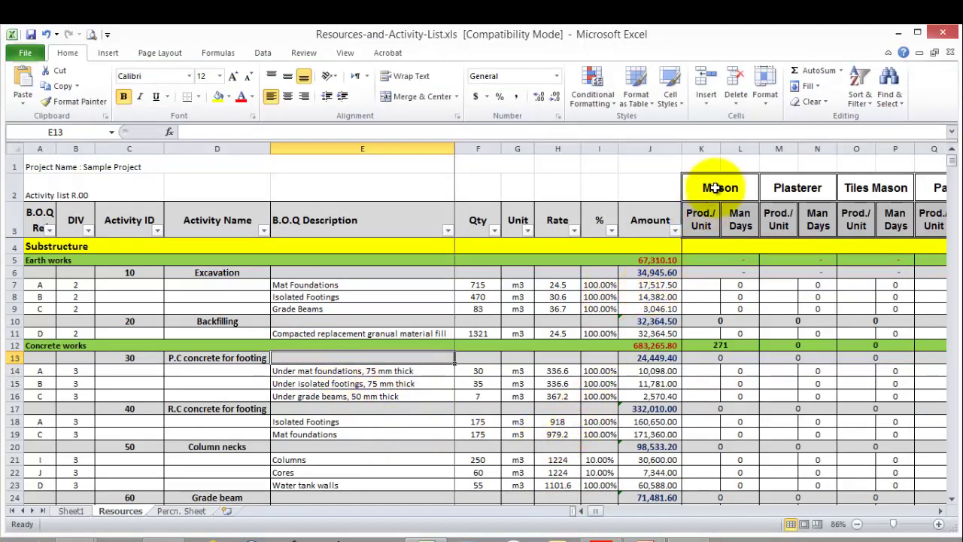
pyautogui.moveTo(775, 148)
pyautogui.mouseDown()
pyautogui.moveTo(941, 150)
pyautogui.moveTo(707, 168)
pyautogui.moveTo(499, 161)
pyautogui.moveTo(658, 167)
pyautogui.moveTo(549, 163)
pyautogui.moveTo(555, 148)
pyautogui.mouseUp()
pyautogui.rightClick(556, 151)
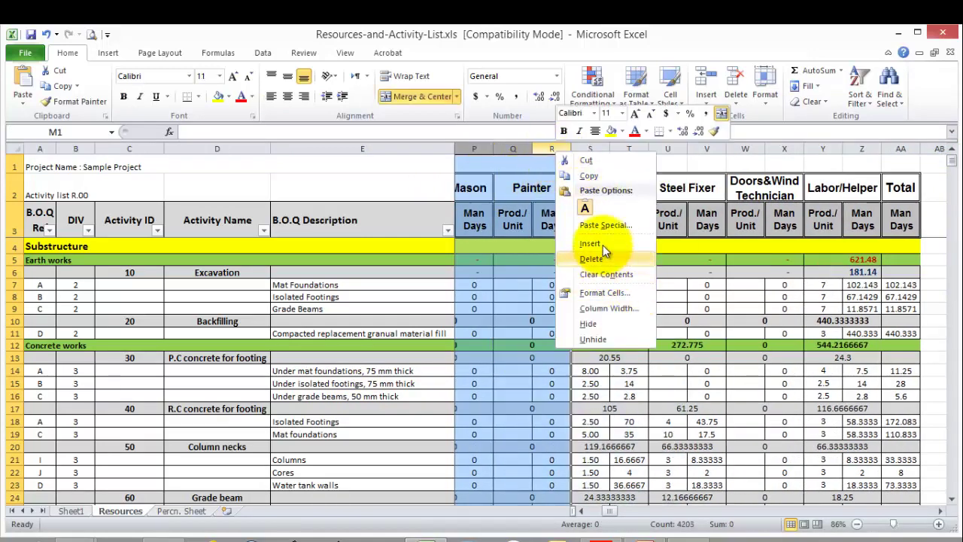
pyautogui.click(622, 323)
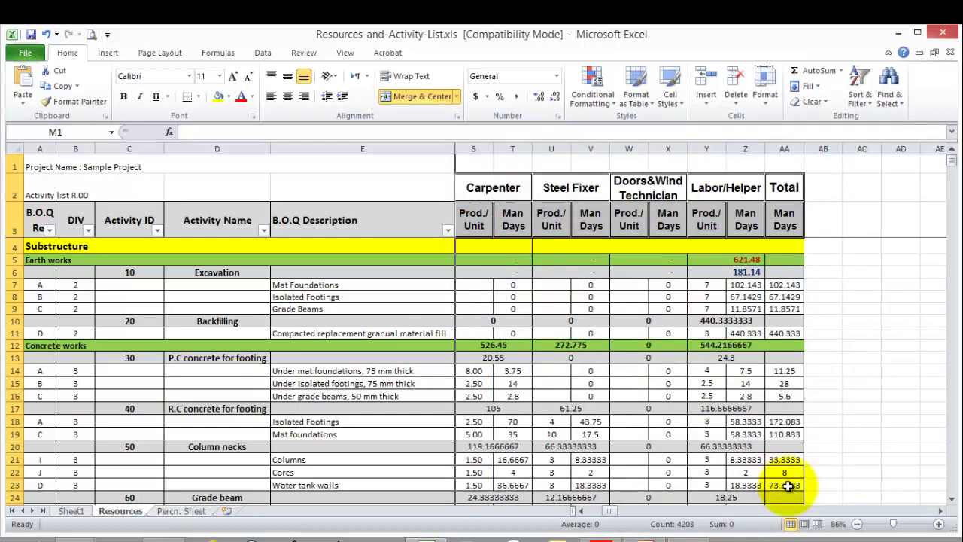
# - Hide the Steel Fixer and Doors&Wind Technician columns U to X
pyautogui.moveTo(596, 515); pyautogui.dragTo(603, 517)
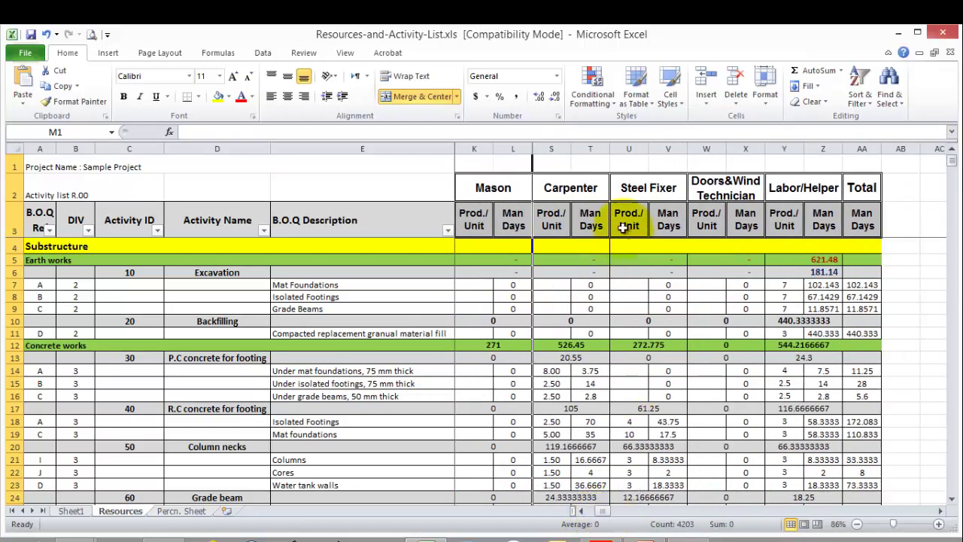
pyautogui.moveTo(624, 148); pyautogui.dragTo(748, 151)
pyautogui.rightClick(748, 150)
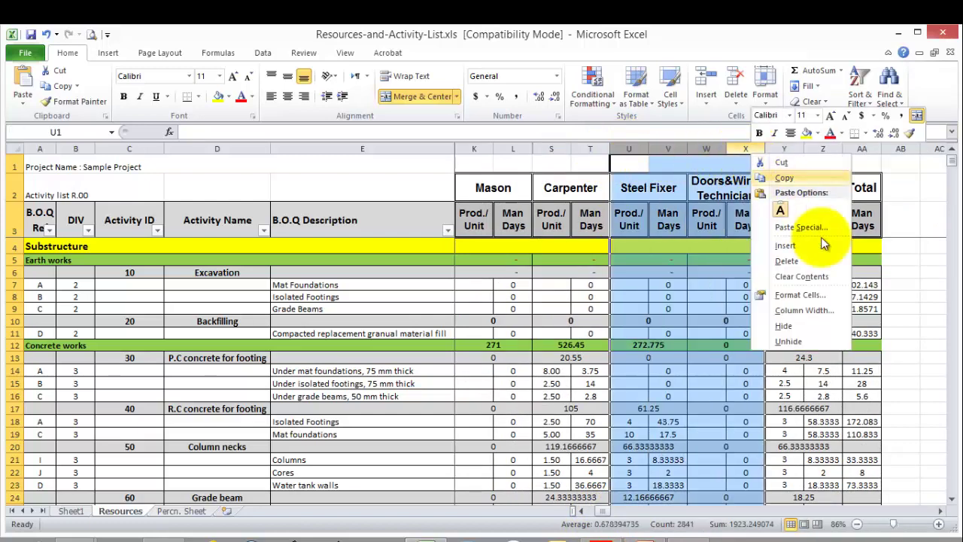
pyautogui.click(797, 325)
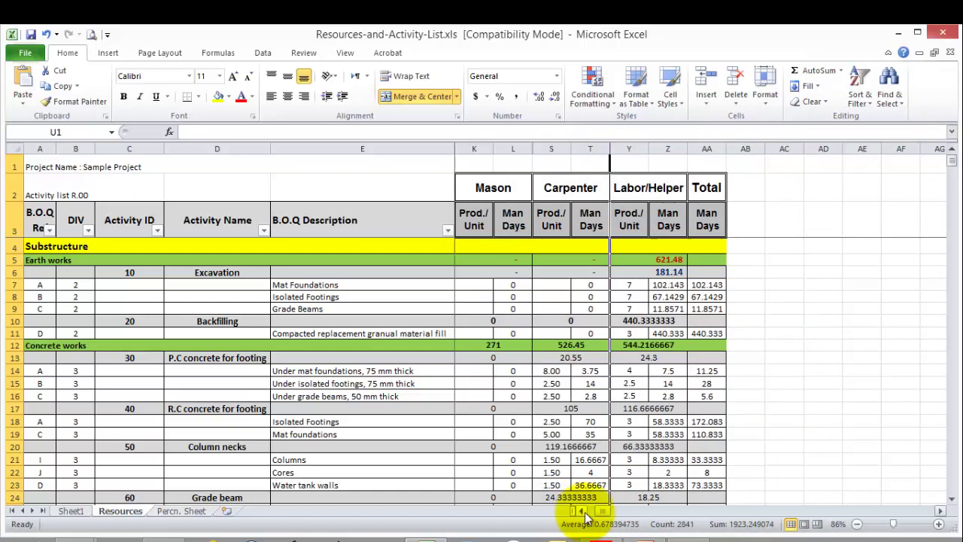
# - Narrow the B.O.Q Description column to fit all trades through Total, and select the Labor/Helper man-days total for Excavation in Y6
pyautogui.click(583, 511)
pyautogui.click(583, 512)
pyautogui.click(583, 512)
pyautogui.click(583, 512)
pyautogui.click(583, 511)
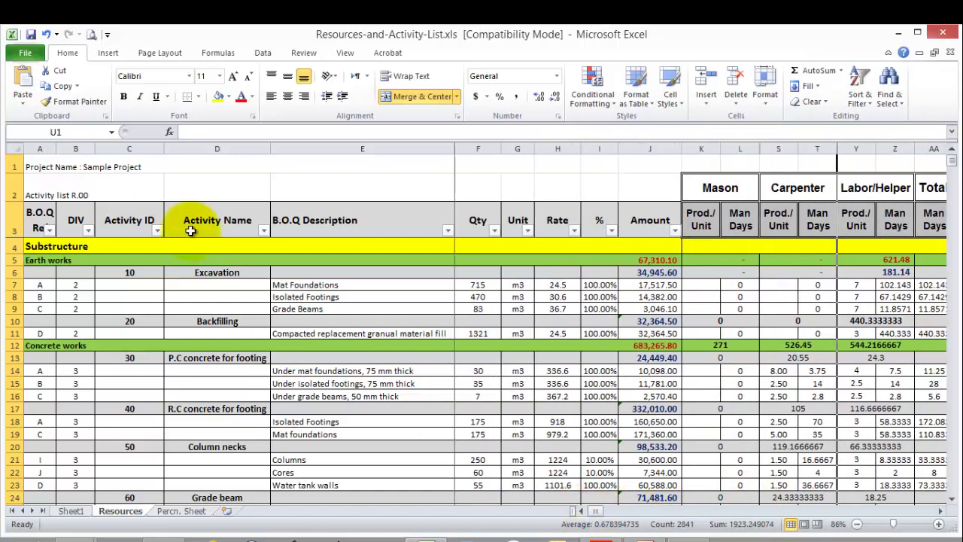
pyautogui.moveTo(454, 148); pyautogui.dragTo(435, 148)
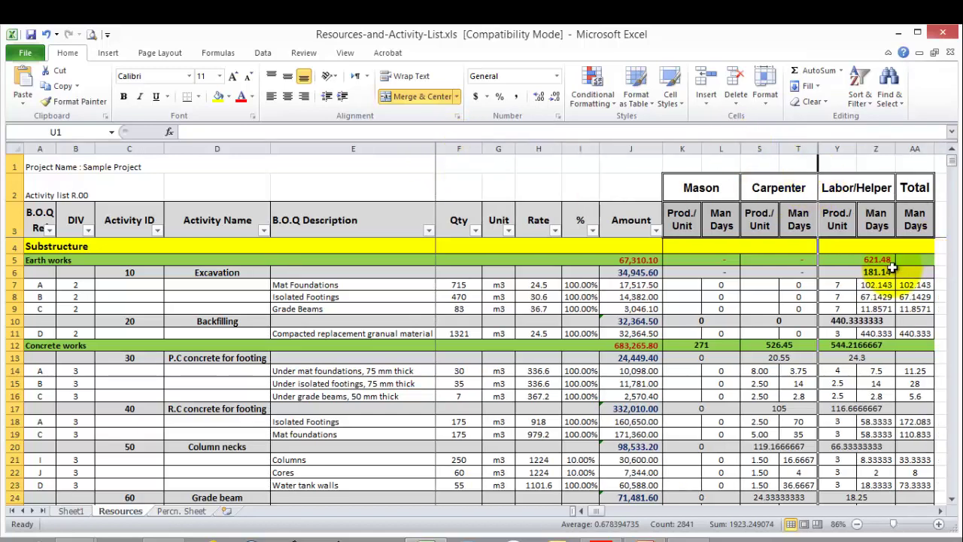
pyautogui.click(756, 298)
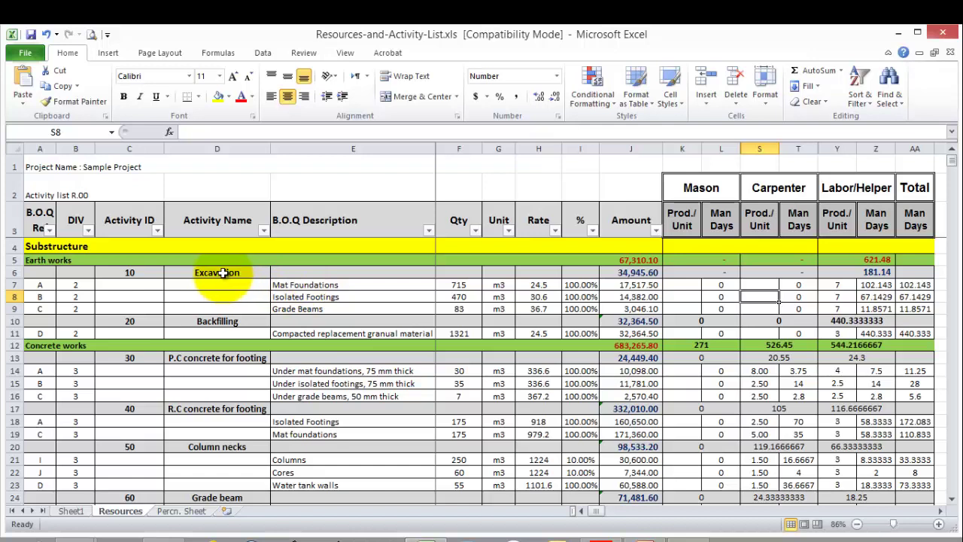
pyautogui.moveTo(850, 272); pyautogui.dragTo(860, 272)
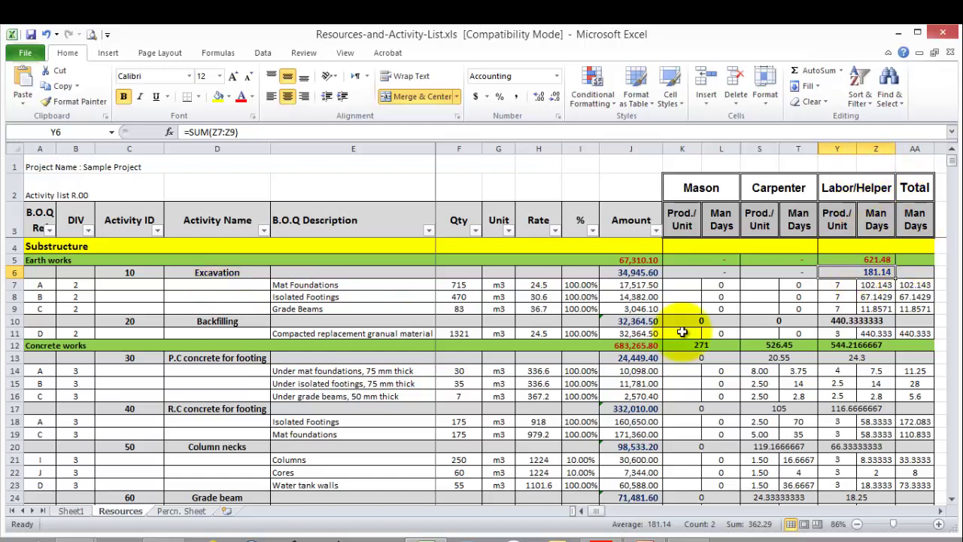
# - Switch to Primavera P6 and assign the Helper resource to the Excavation activity 10 under Earth works
pyautogui.click(599, 539)
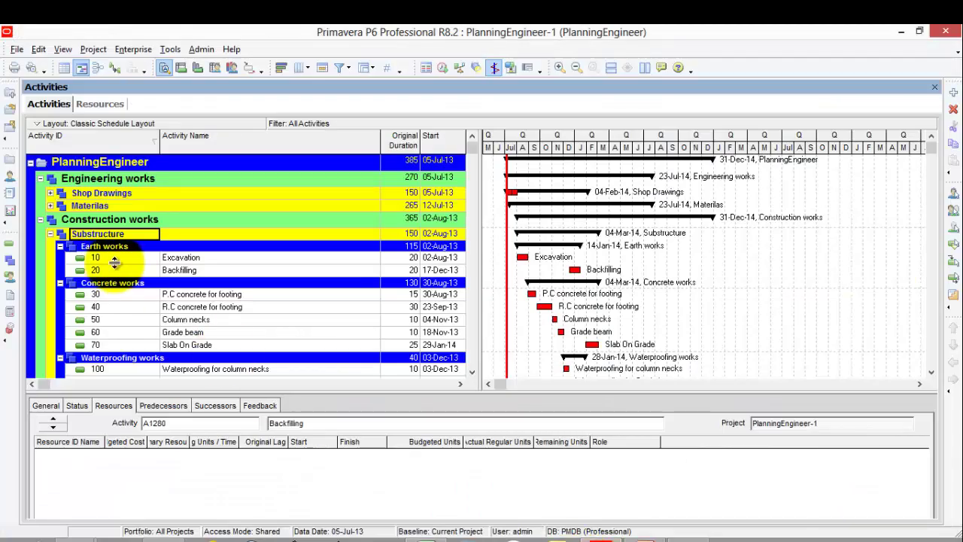
pyautogui.click(189, 257)
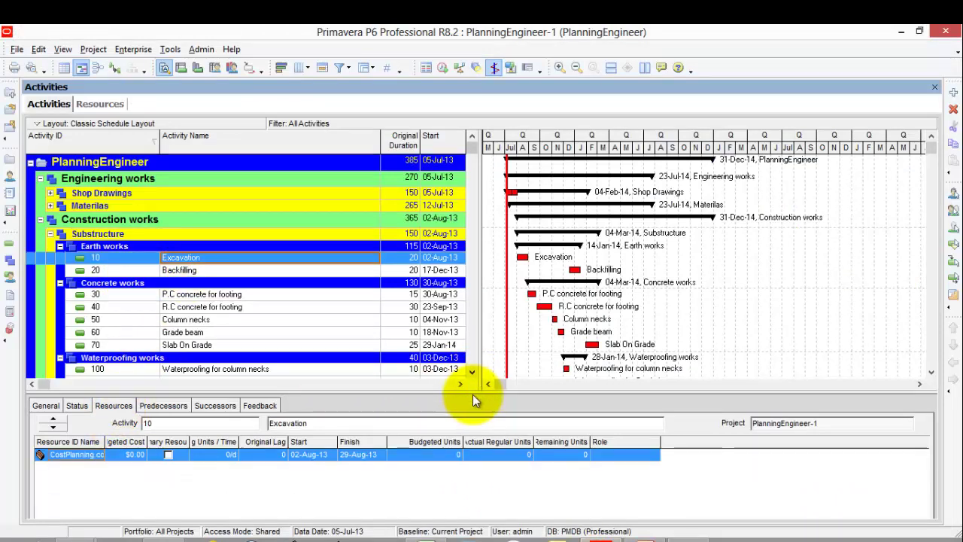
pyautogui.moveTo(473, 391); pyautogui.dragTo(477, 348)
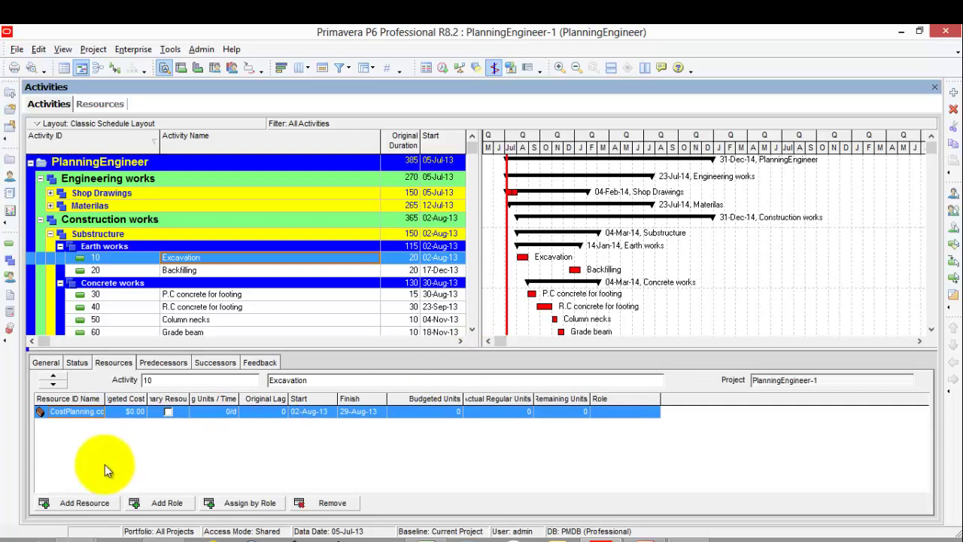
pyautogui.click(81, 509)
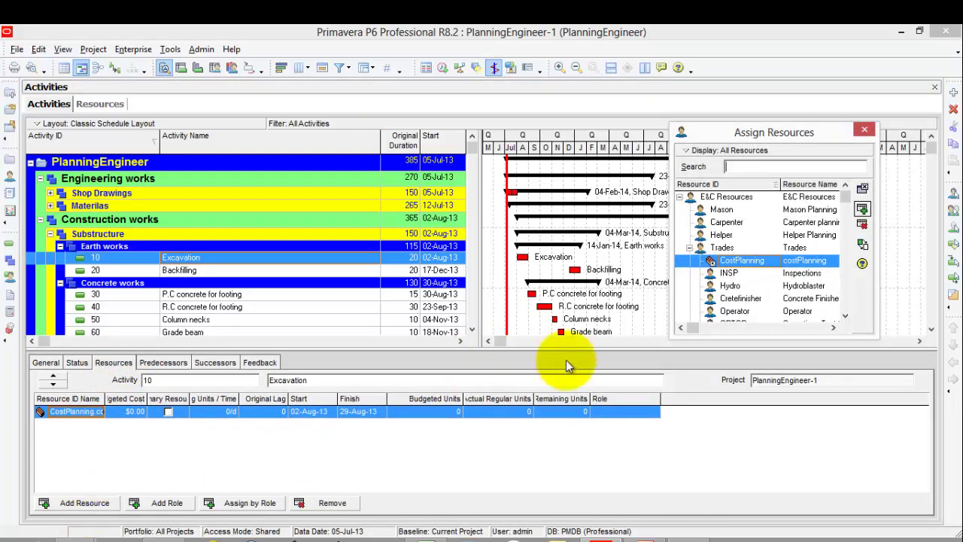
pyautogui.click(798, 236)
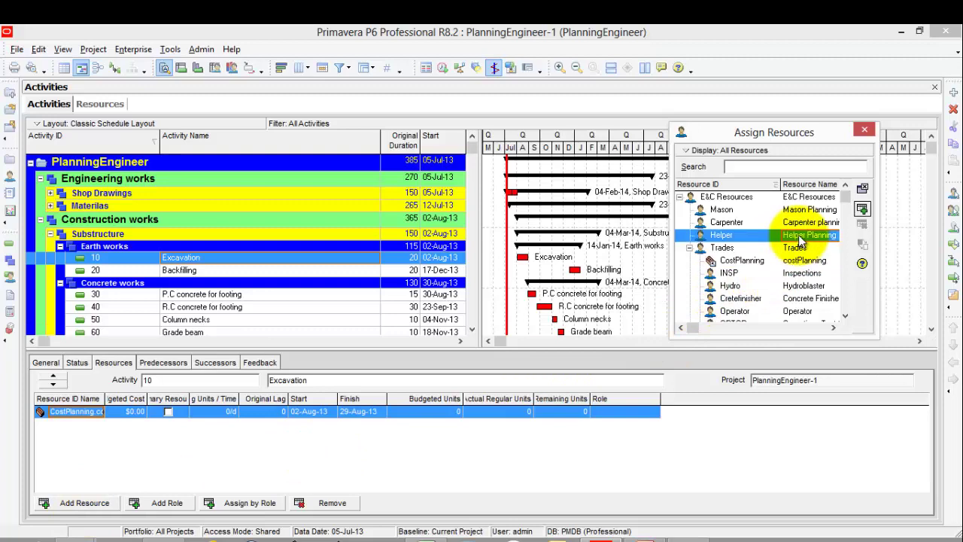
pyautogui.click(862, 211)
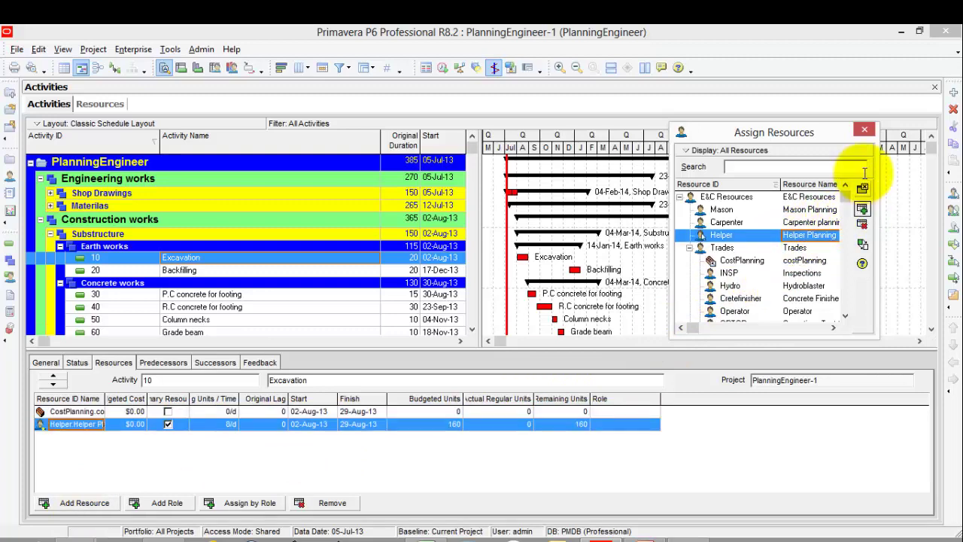
pyautogui.click(866, 129)
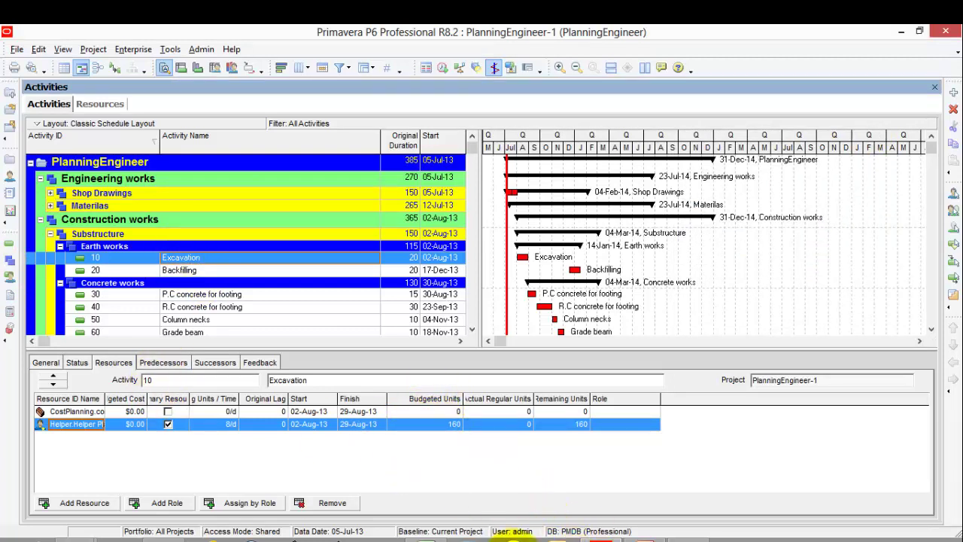
# - Switch to the Excel workbook and copy the Labor/Helper man-days total for Excavation from cell Y6
pyautogui.click(429, 535)
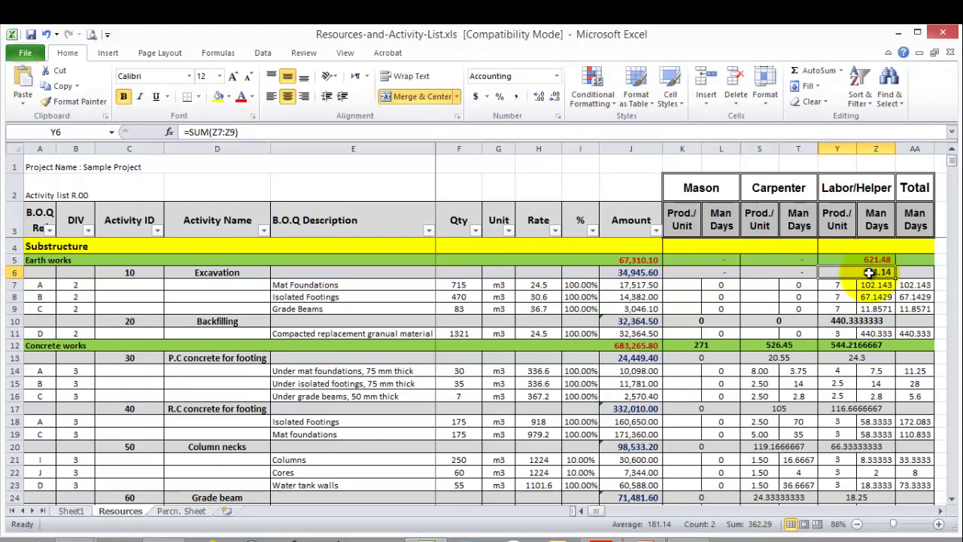
pyautogui.rightClick(871, 276)
pyautogui.click(797, 354)
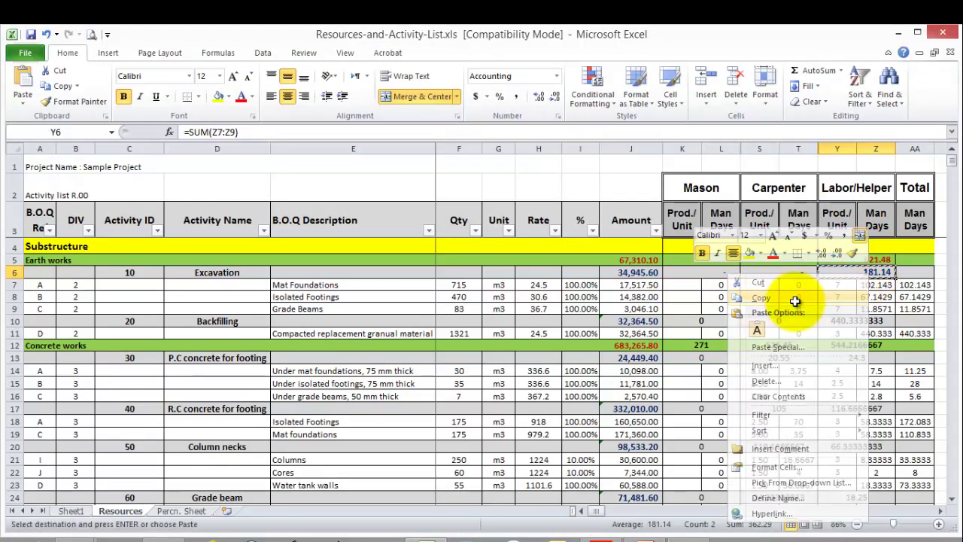
# - Switch to Primavera P6 and set the Helper's budgeted units on the Excavation activity to the copied 181.14
pyautogui.moveTo(585, 536)
pyautogui.click(430, 534)
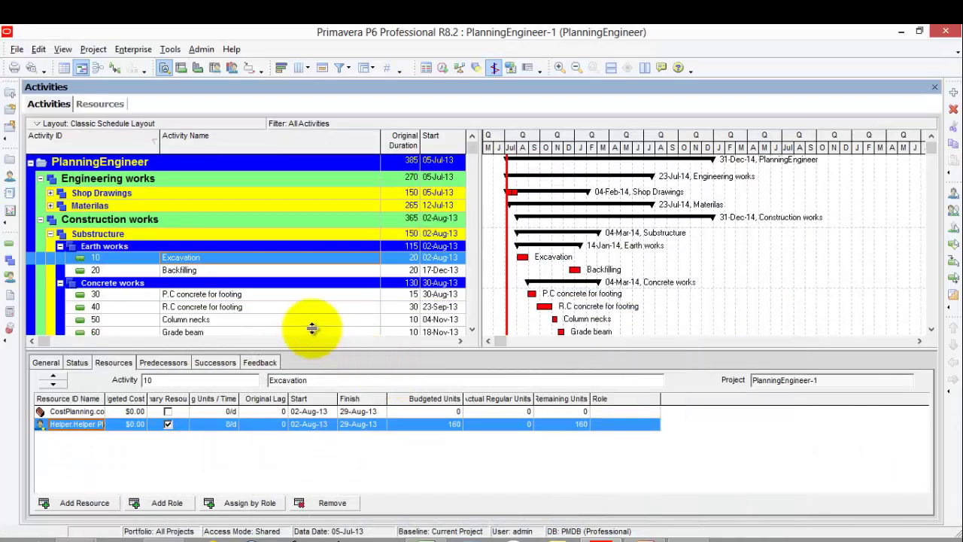
pyautogui.rightClick(434, 424)
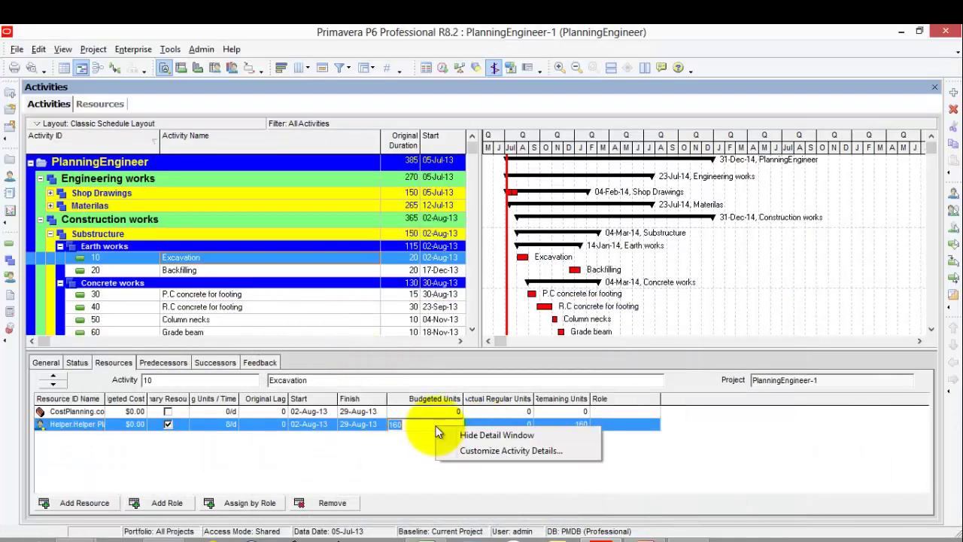
pyautogui.click(399, 424)
pyautogui.doubleClick(412, 423)
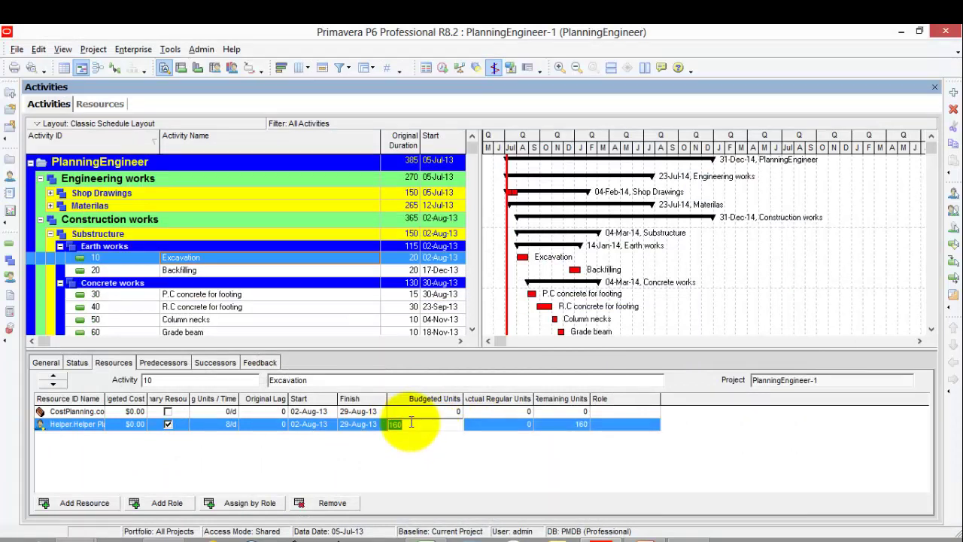
pyautogui.doubleClick(421, 425)
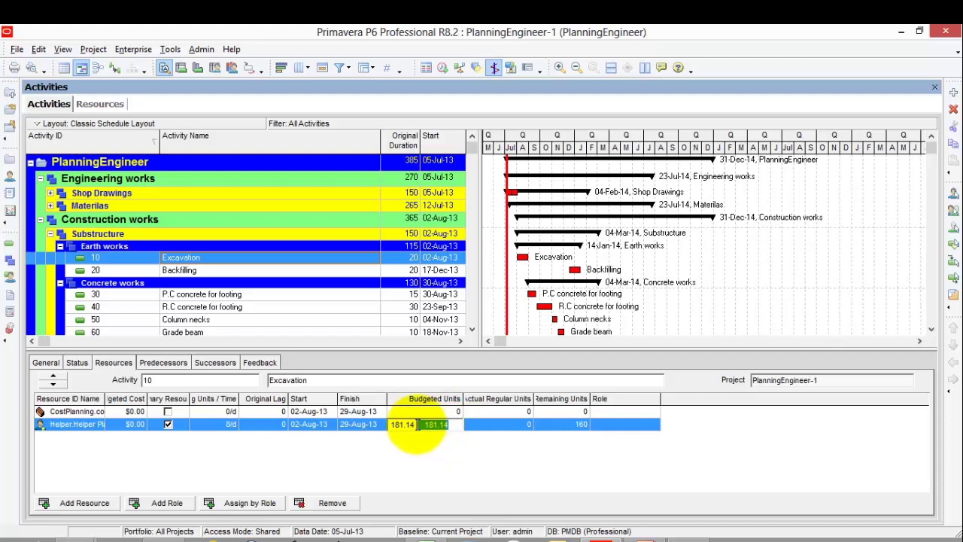
pyautogui.click(632, 531)
# - Switch to the Excel workbook and select the Carpenter man-days total for P.C concrete for footing in cell S13
pyautogui.click(427, 538)
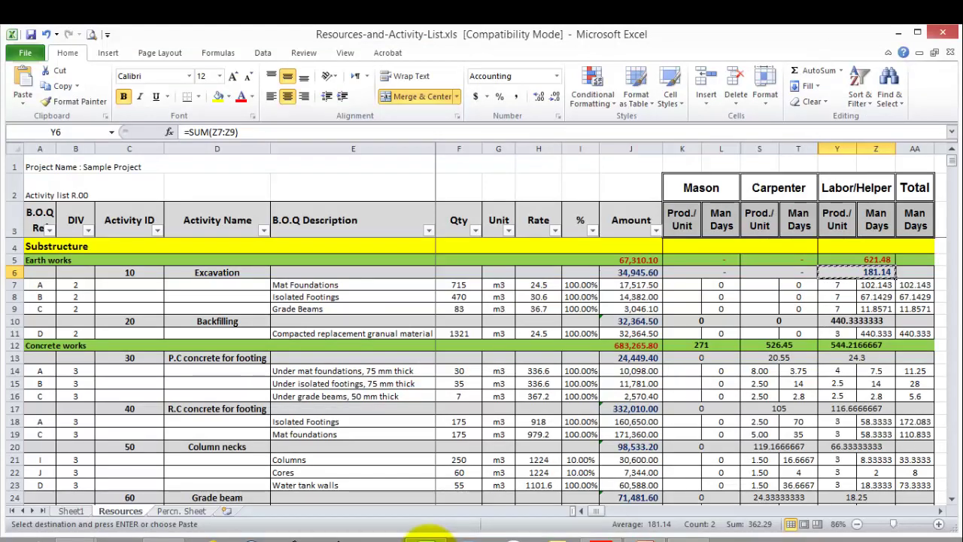
pyautogui.click(427, 538)
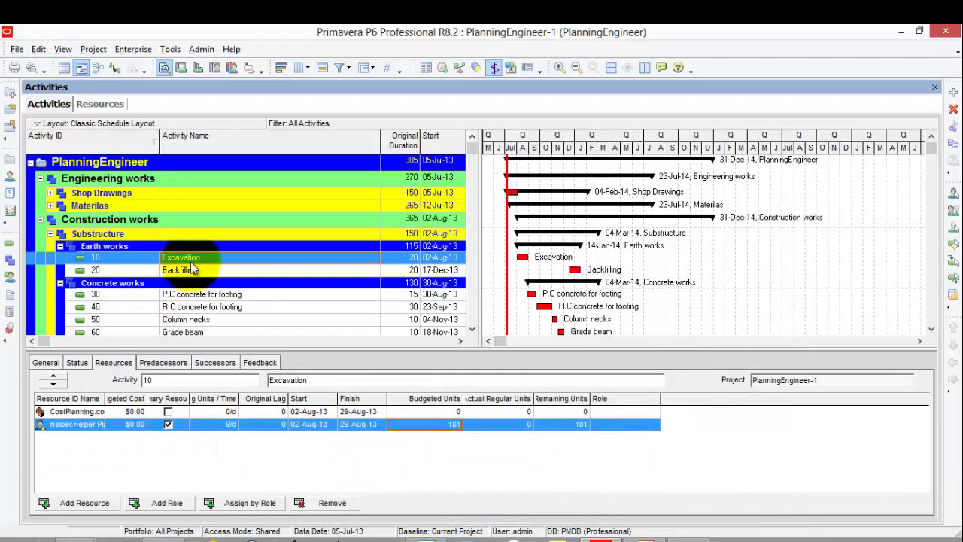
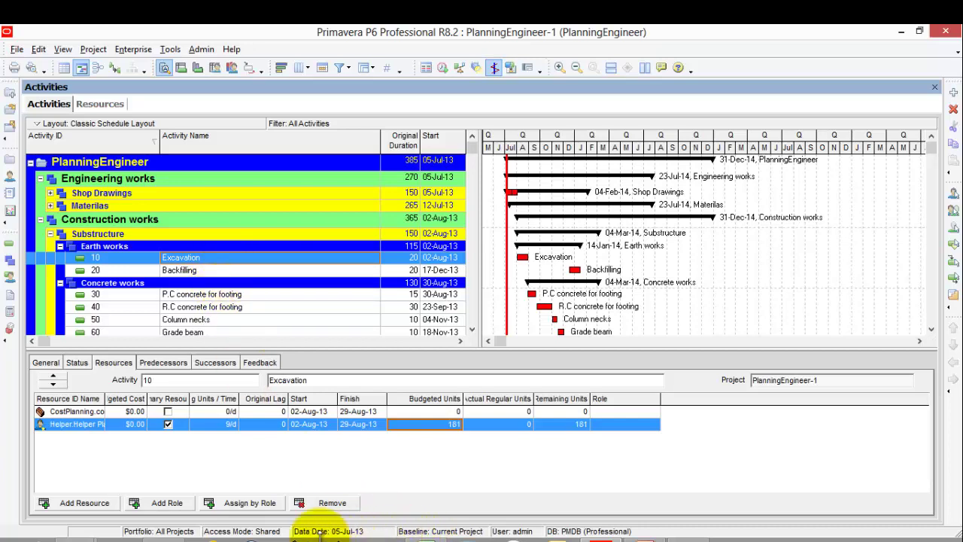
pyautogui.click(448, 534)
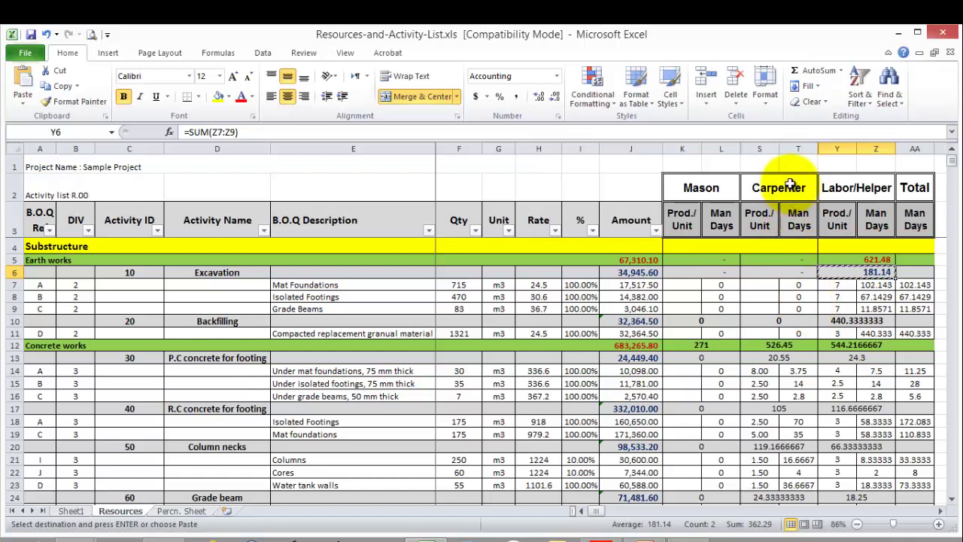
pyautogui.click(790, 359)
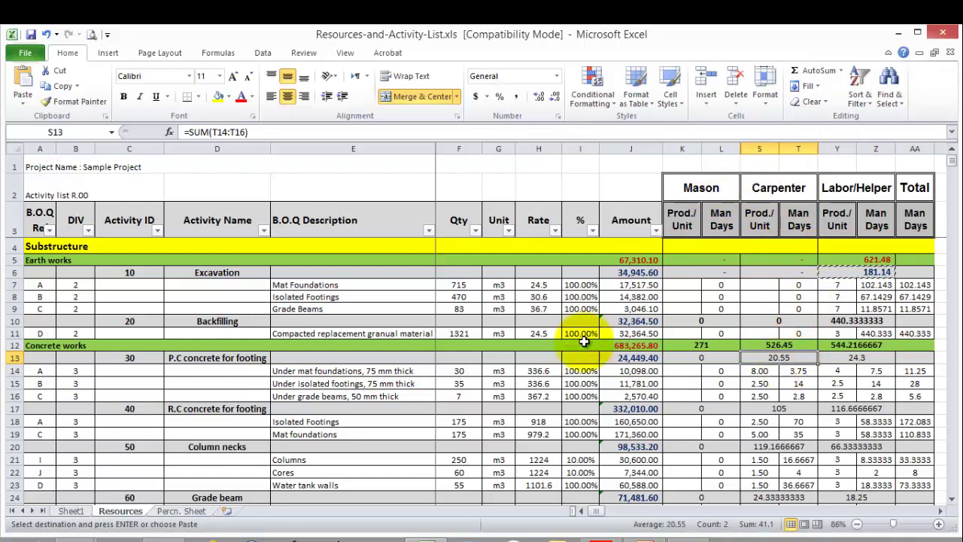
# - Switch to Primavera P6 and assign the Carpenter resource to activity 30, P.C concrete for footing
pyautogui.click(427, 538)
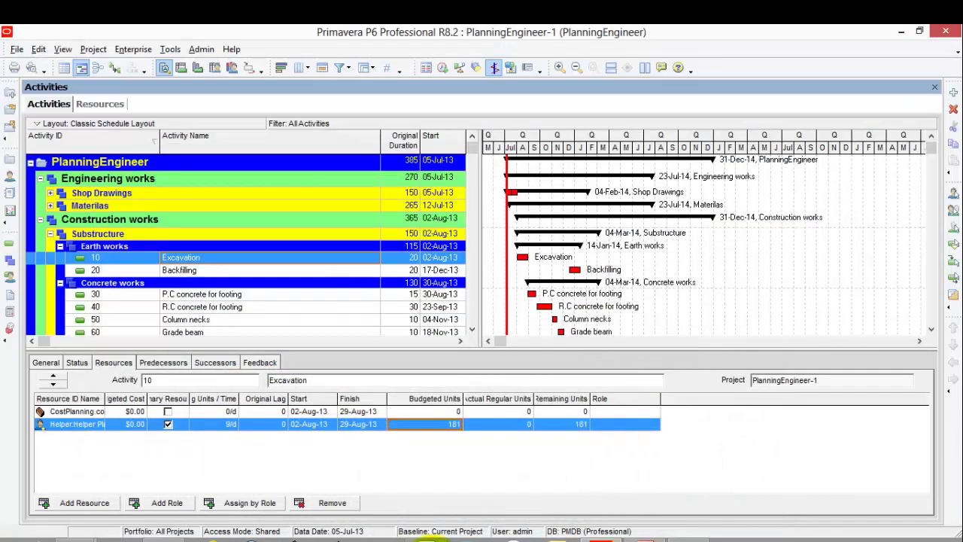
pyautogui.click(226, 294)
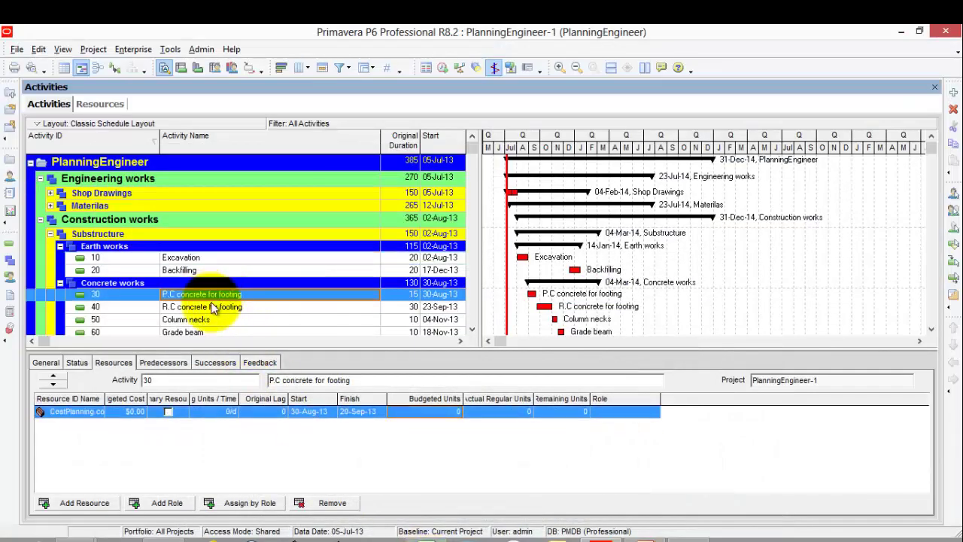
pyautogui.click(85, 504)
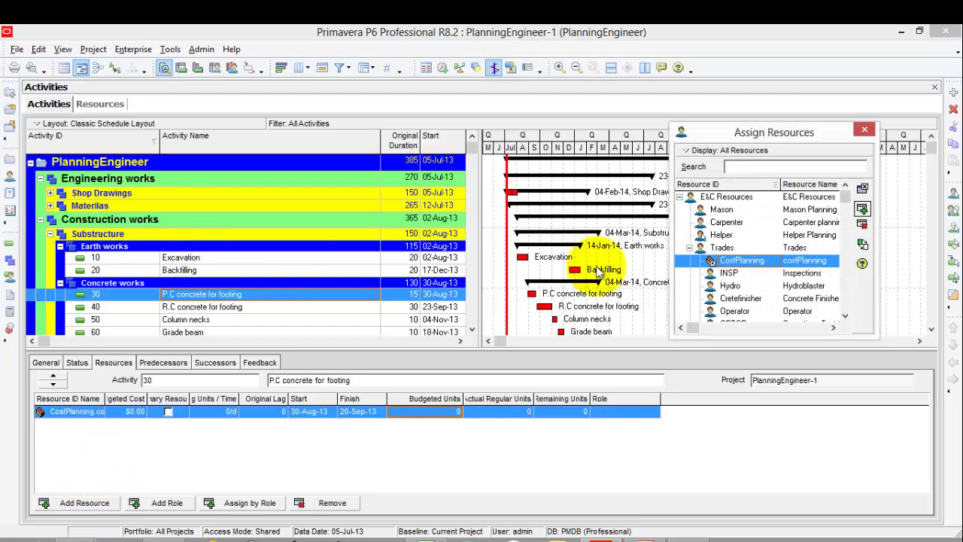
pyautogui.click(802, 222)
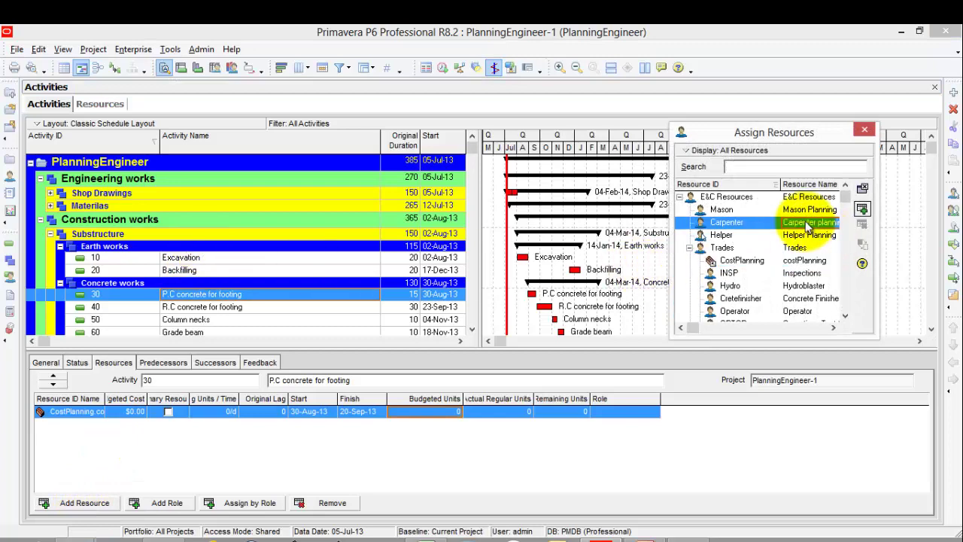
pyautogui.click(867, 212)
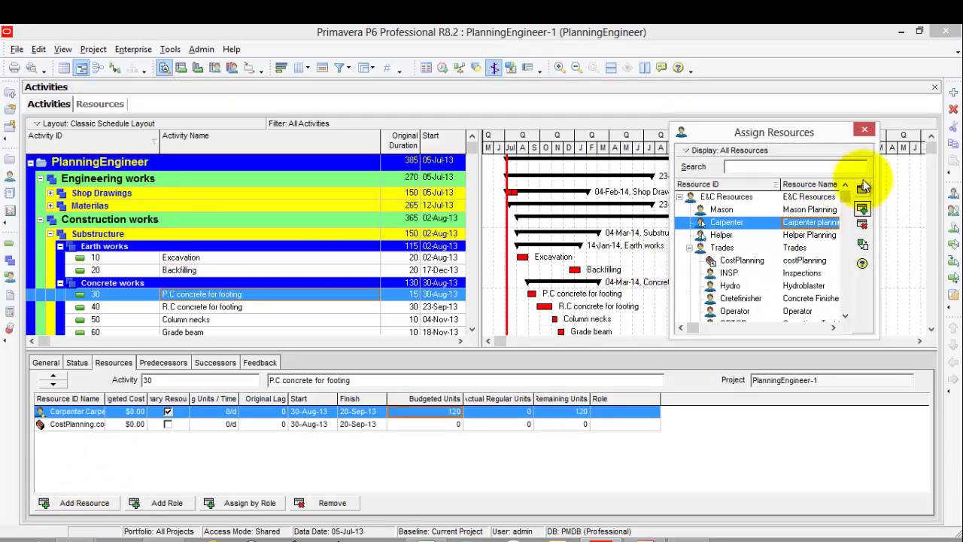
pyautogui.click(865, 129)
# - Copy the Carpenter total from Excel cell S13 and enter 20.55 as the Carpenter's budgeted units on activity 30 in Primavera P6
pyautogui.click(425, 537)
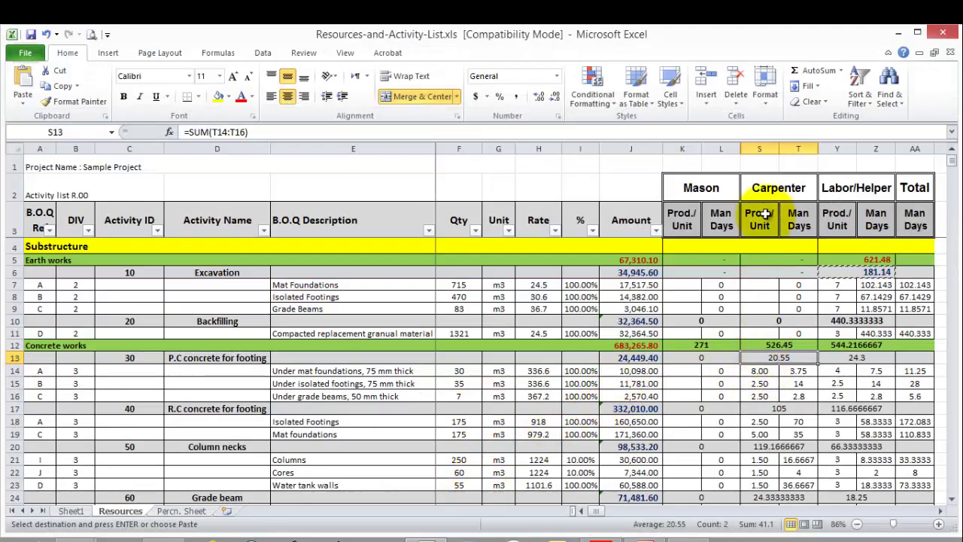
pyautogui.rightClick(779, 364)
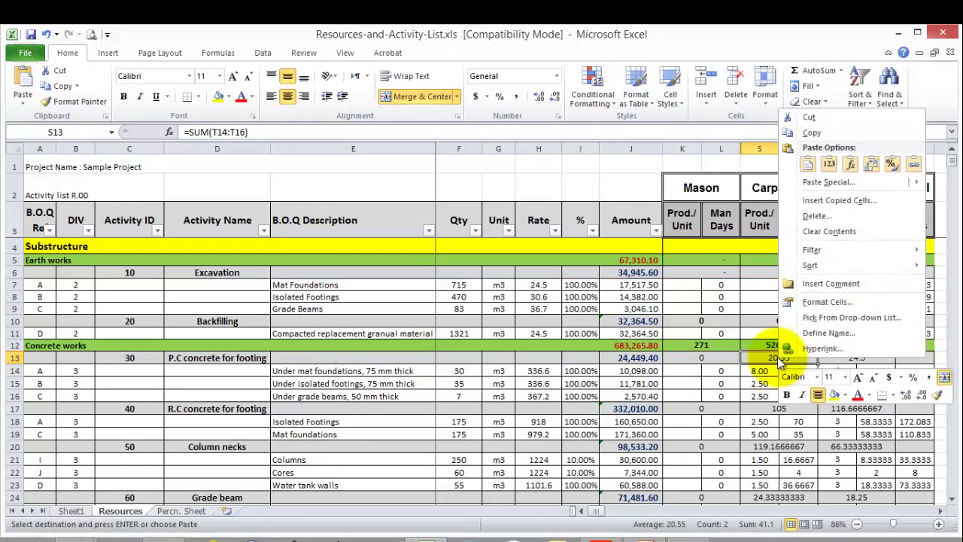
pyautogui.click(811, 133)
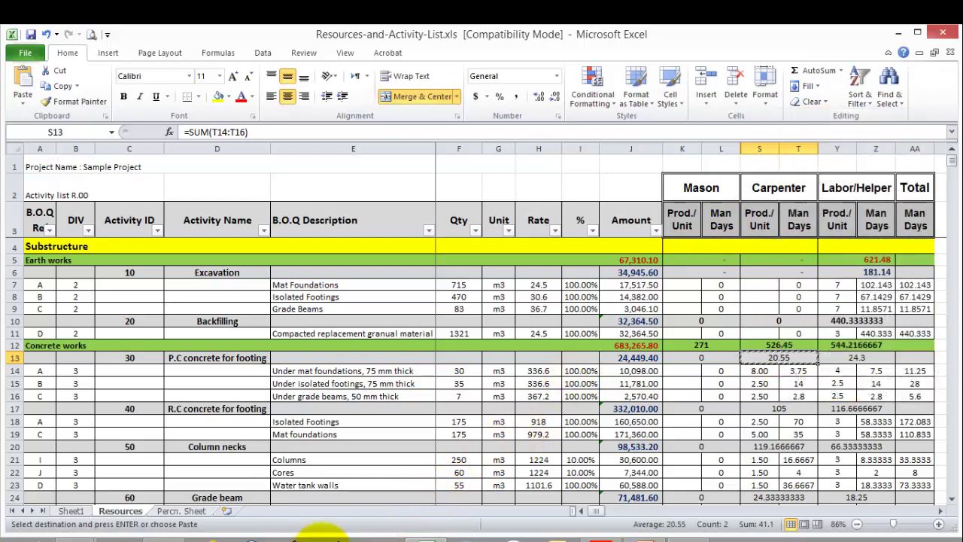
pyautogui.click(600, 536)
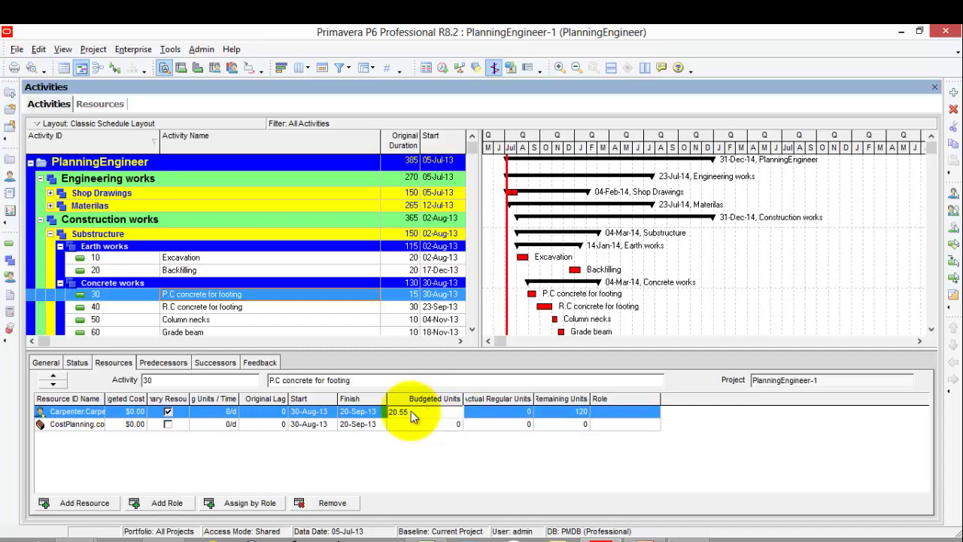
pyautogui.press('Return')
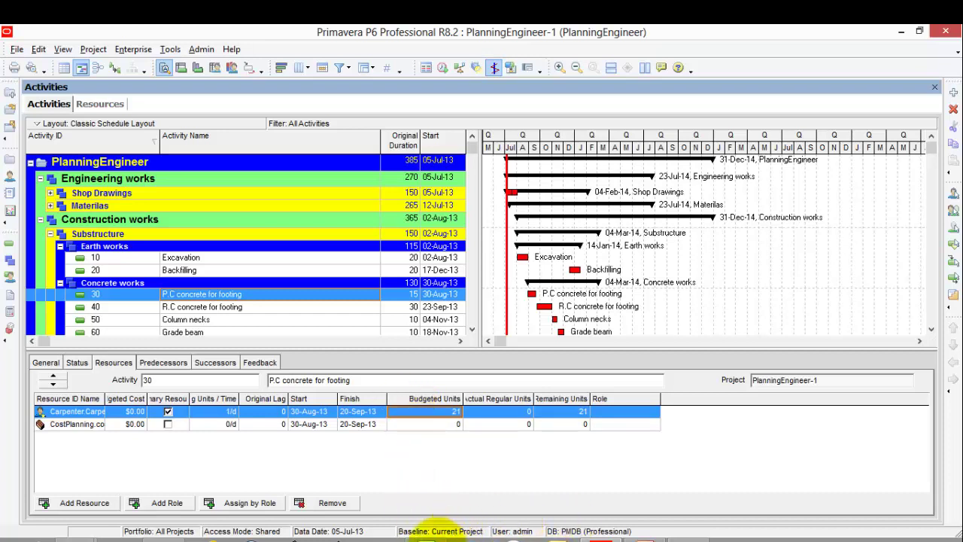
# - Switch to the Excel workbook and copy the Mason man-days total for Slab On Grade from cell K26
pyautogui.click(444, 537)
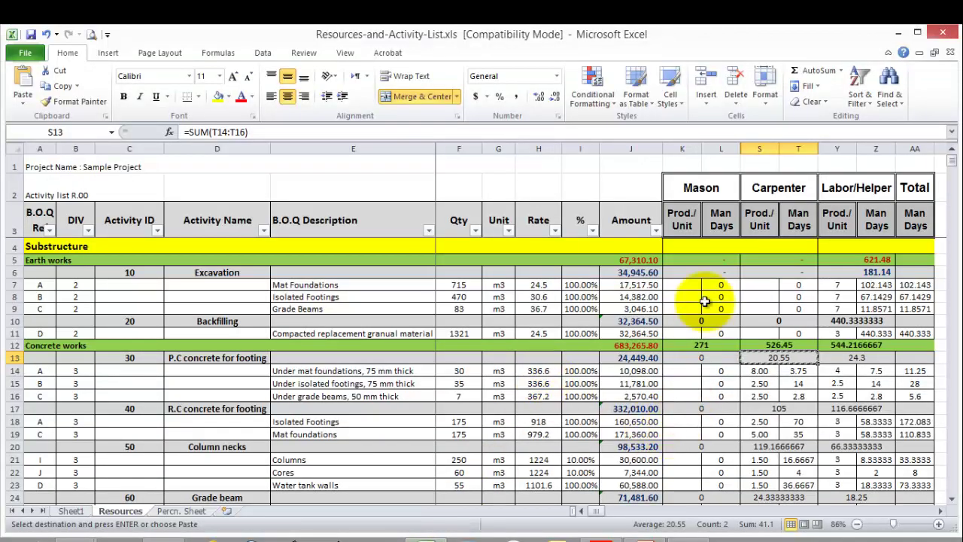
pyautogui.scroll(-3, 705, 301)
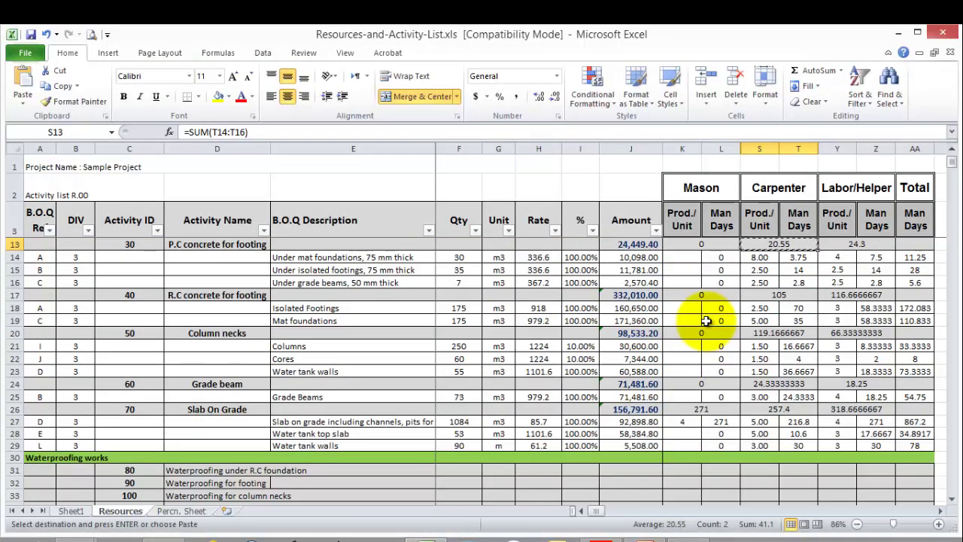
pyautogui.click(703, 409)
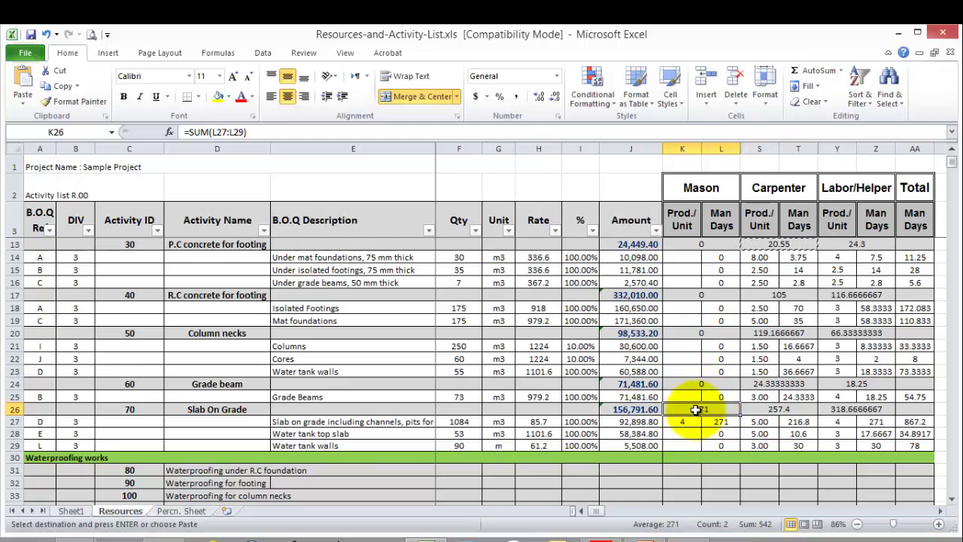
pyautogui.rightClick(696, 409)
pyautogui.click(734, 183)
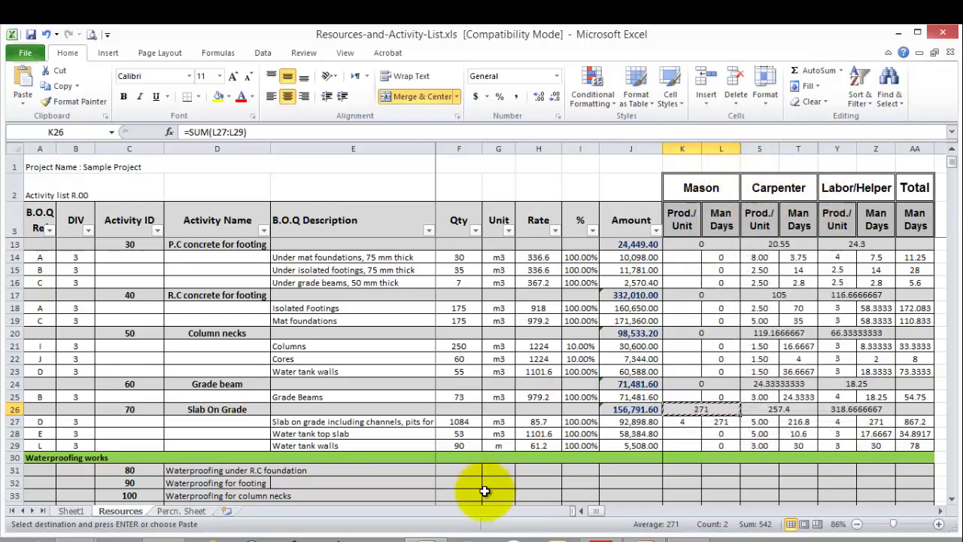
# - Switch to Primavera P6 and assign the Mason resource to activity 70, Slab On Grade, under Concrete works
pyautogui.click(429, 536)
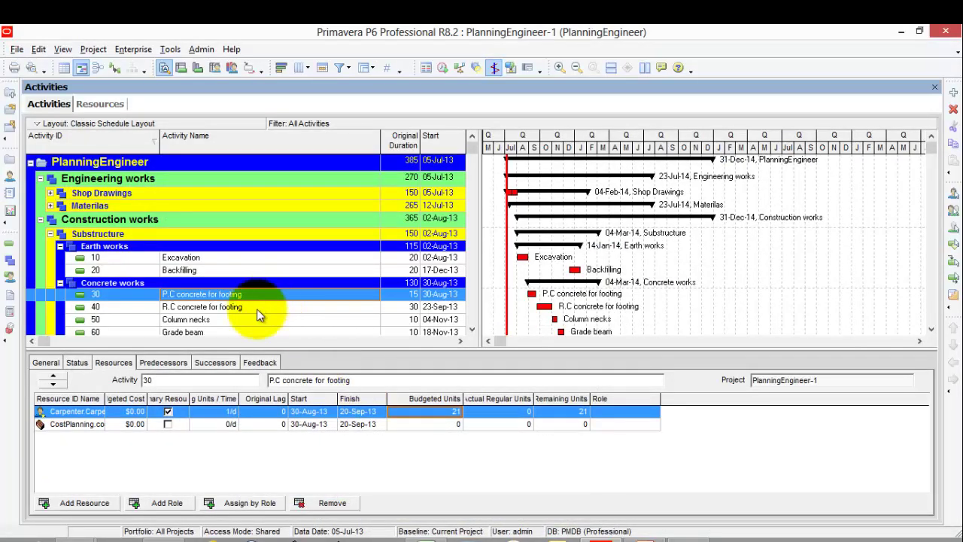
pyautogui.click(256, 308)
pyautogui.scroll(-1, 256, 308)
pyautogui.click(253, 301)
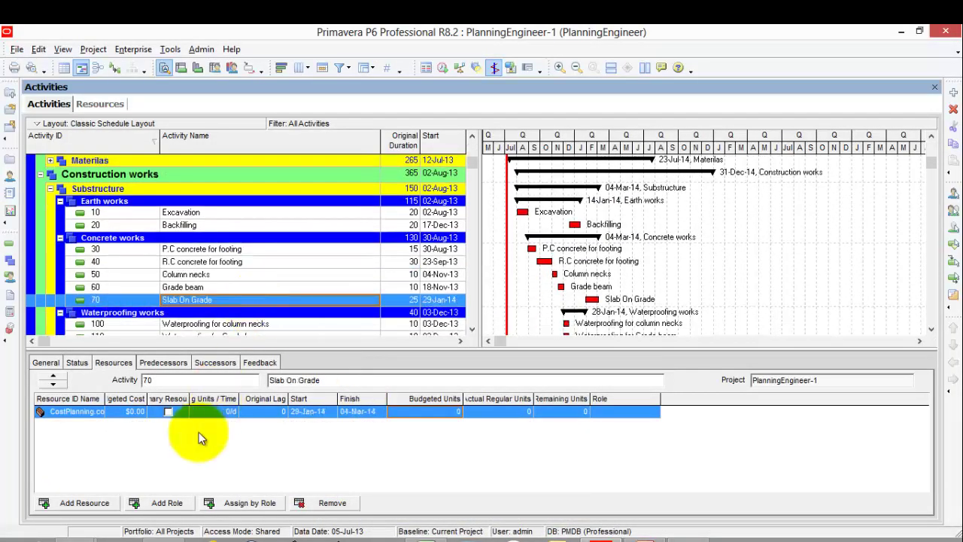
pyautogui.click(80, 503)
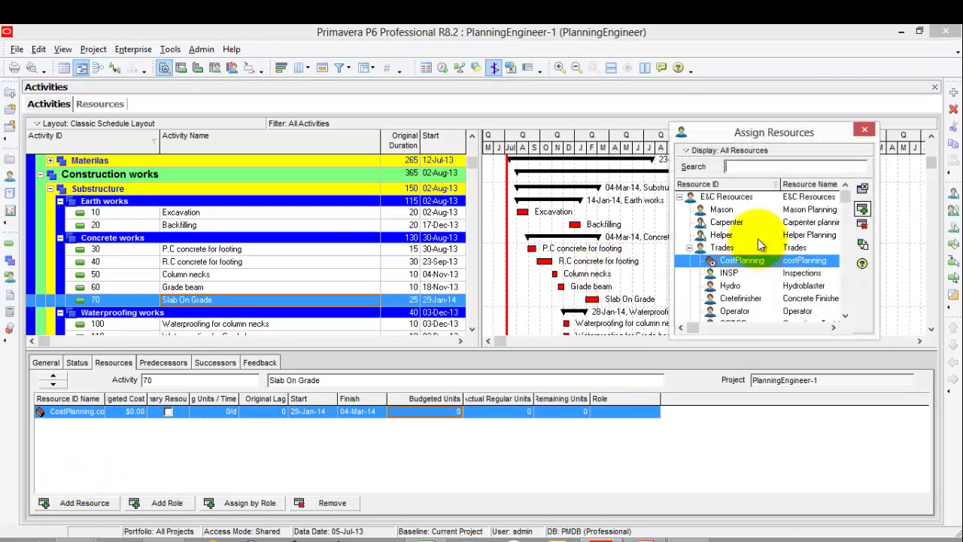
pyautogui.click(805, 209)
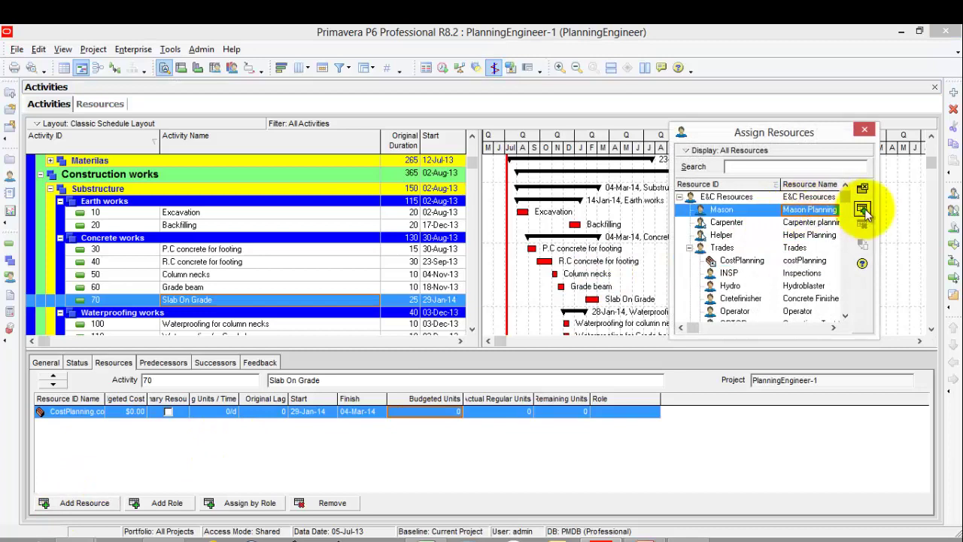
pyautogui.click(862, 210)
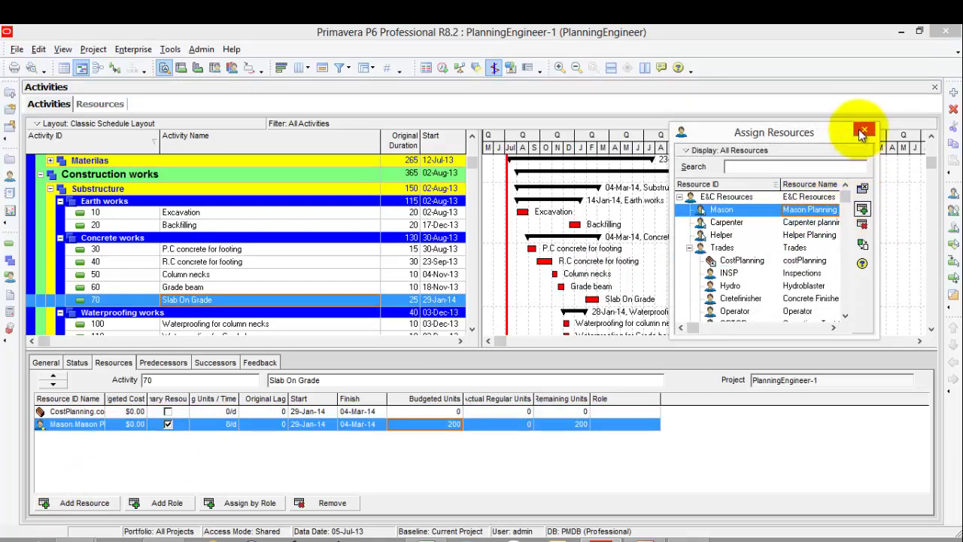
pyautogui.click(862, 133)
# - Set the Mason's budgeted units on the Slab On Grade activity to the copied 271
pyautogui.click(421, 426)
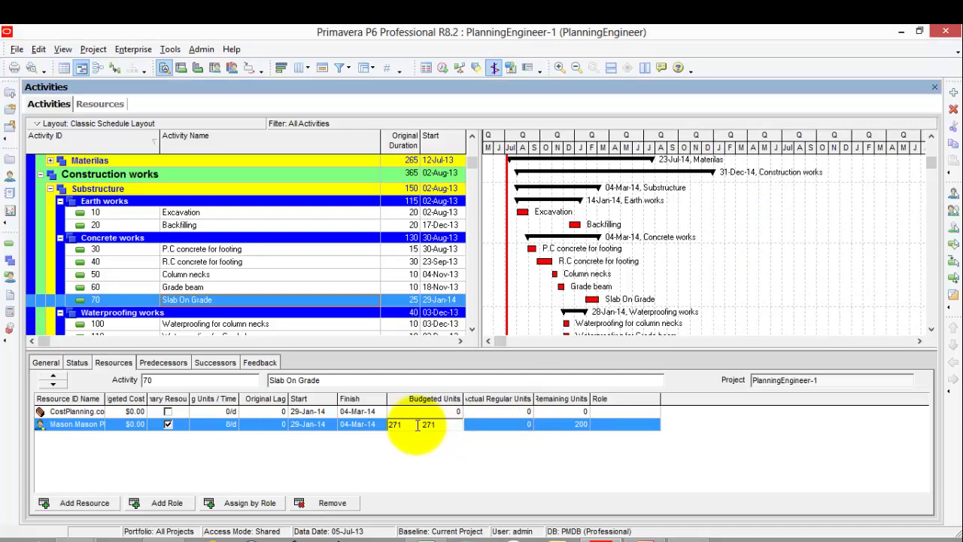
pyautogui.moveTo(411, 425); pyautogui.dragTo(515, 434)
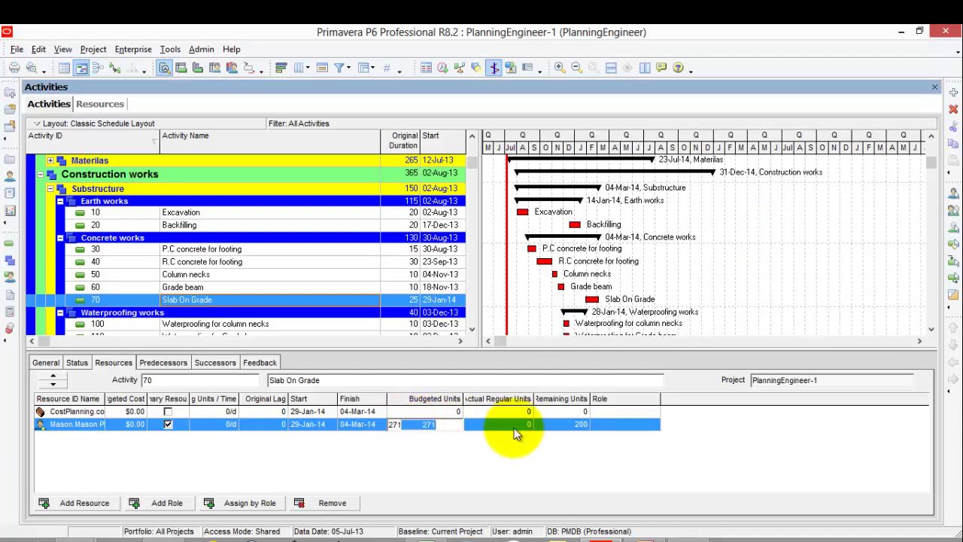
pyautogui.press('Return')
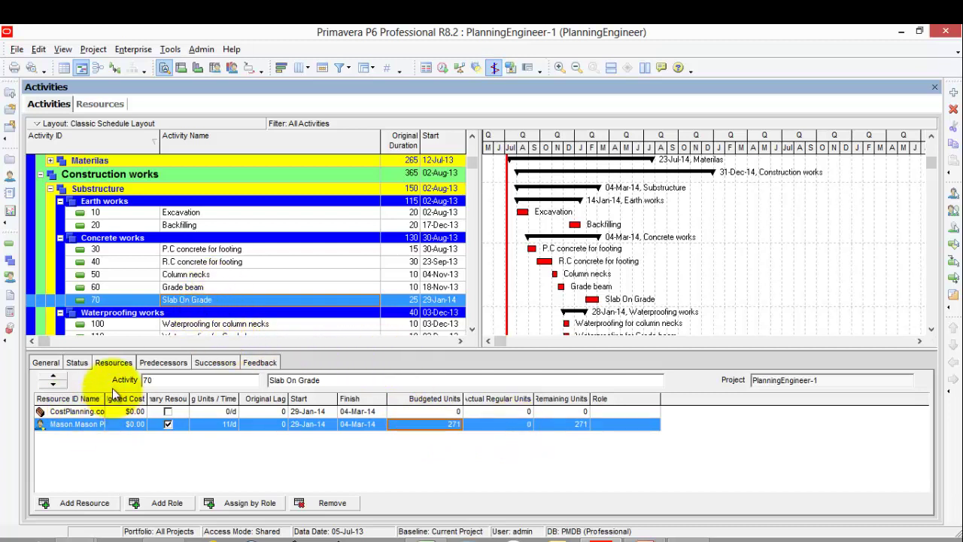
# - Widen the Resource ID Name column to fit the full resource names, keeping the Slab On Grade activity selected
pyautogui.moveTo(104, 399); pyautogui.dragTo(152, 401)
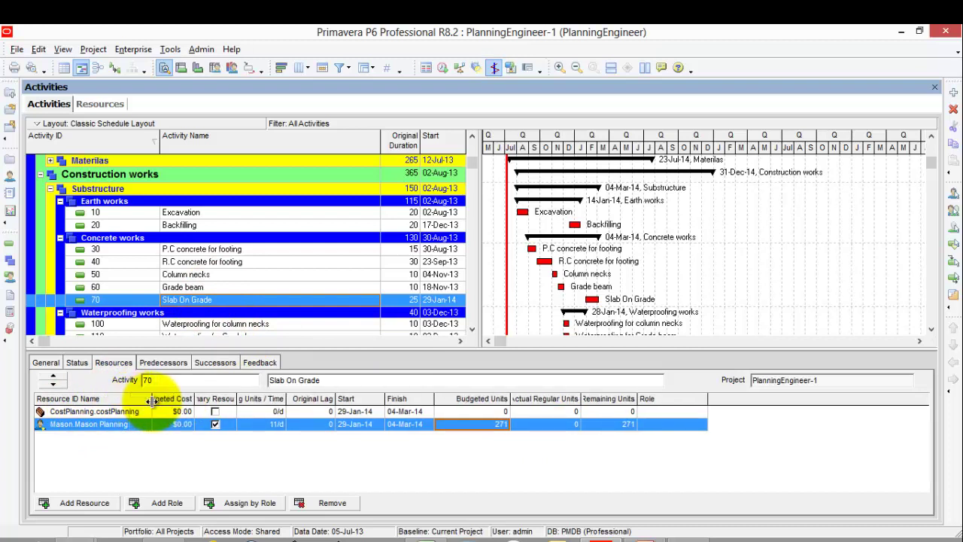
pyautogui.click(236, 288)
pyautogui.click(233, 301)
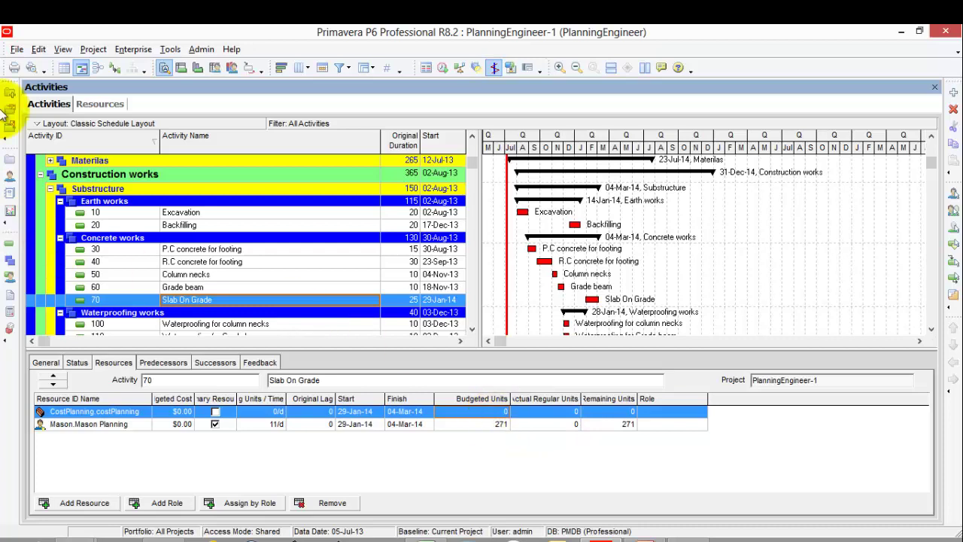
# - Start a Spreadsheet (XLS) export of the Resource Assignments data for project PlanningEngineer-1
pyautogui.click(15, 50)
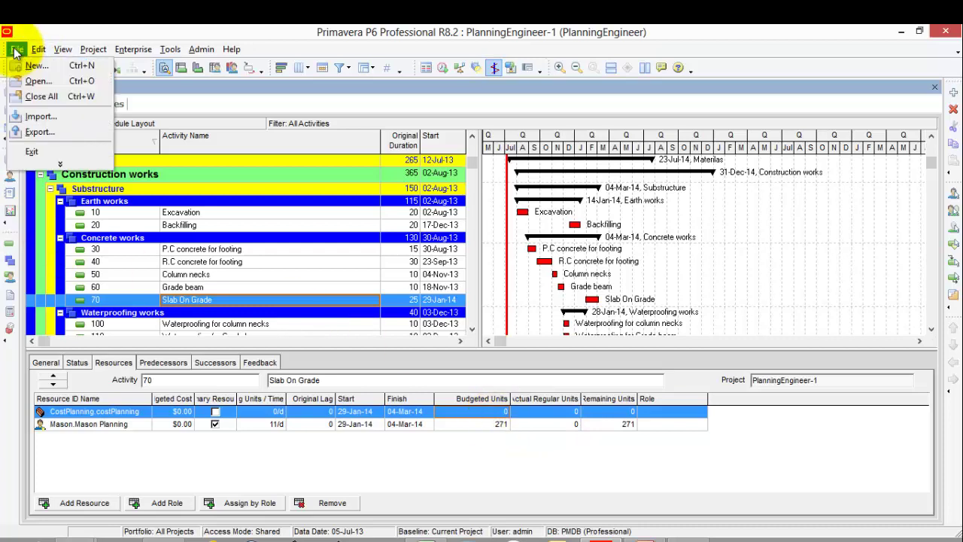
pyautogui.click(39, 132)
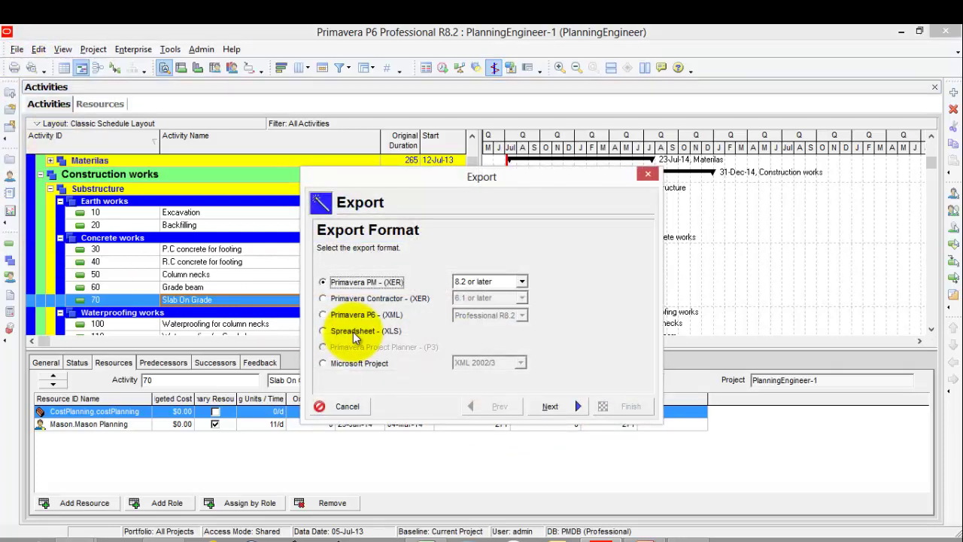
pyautogui.click(333, 336)
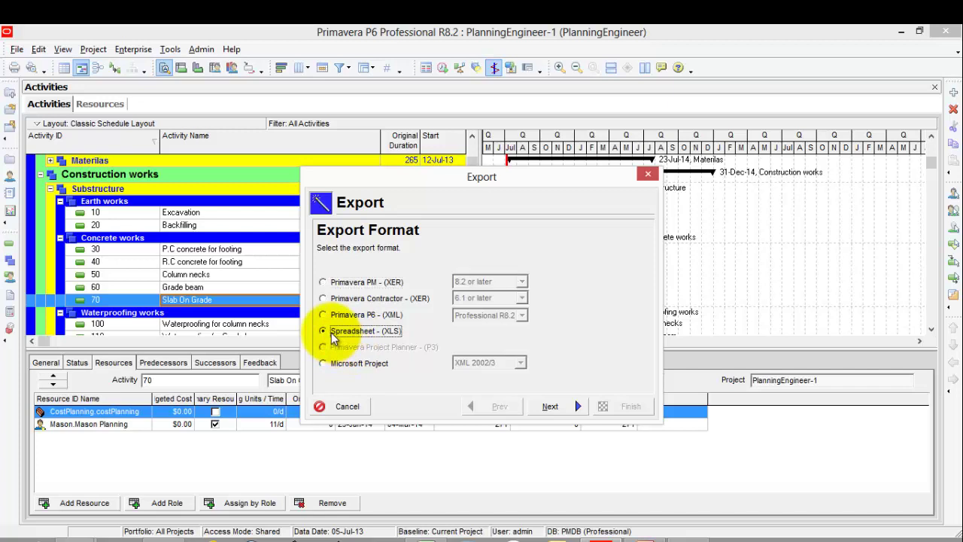
pyautogui.click(550, 407)
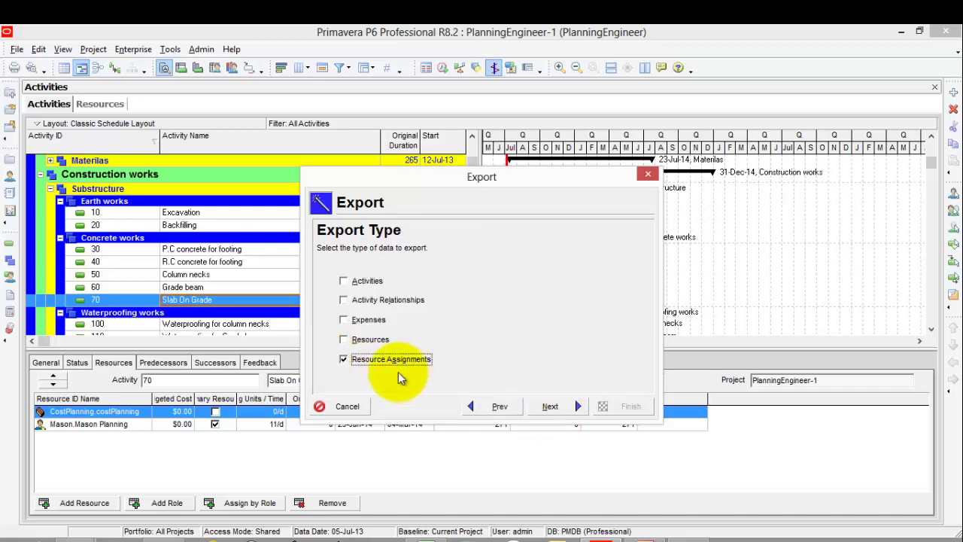
pyautogui.click(569, 409)
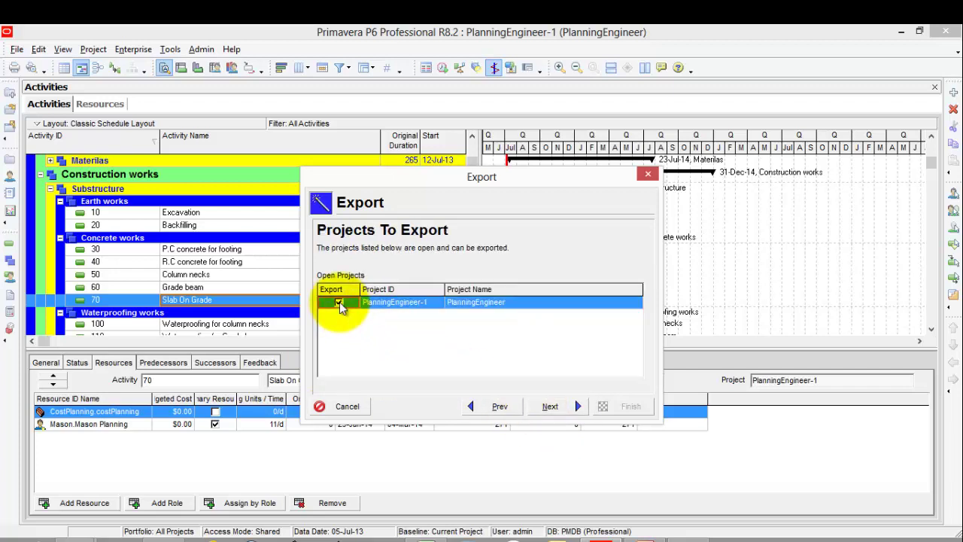
pyautogui.click(555, 407)
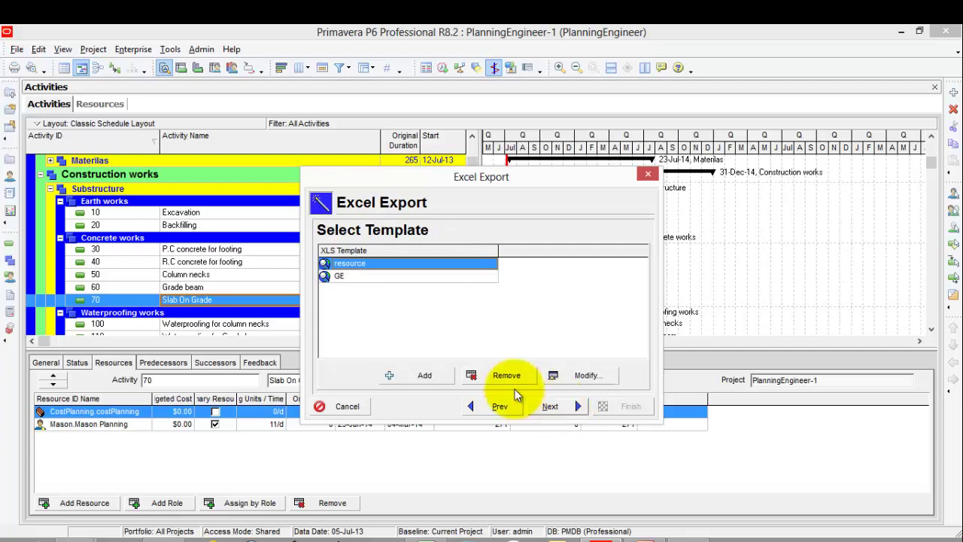
# - Remove the Finish and Start columns from the resource export template and save the template
pyautogui.click(568, 375)
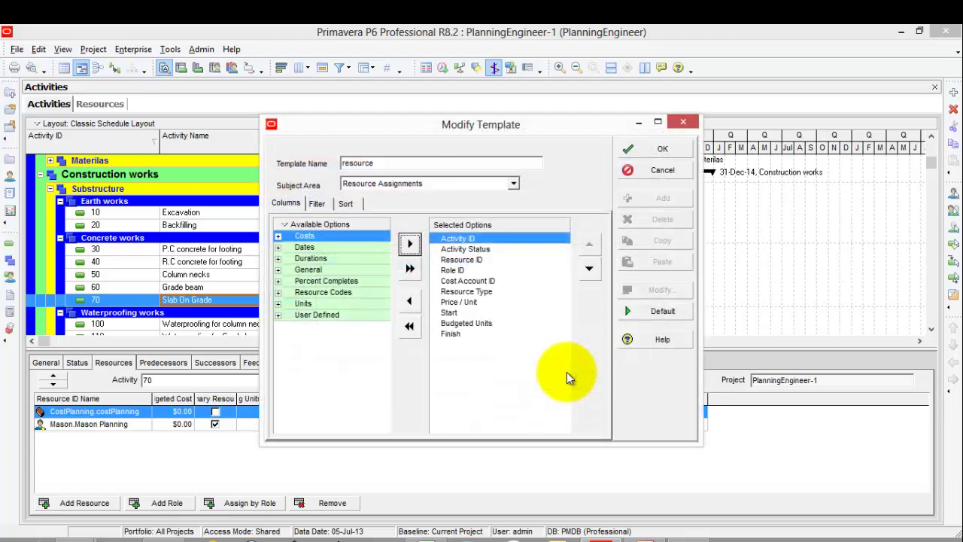
pyautogui.click(473, 260)
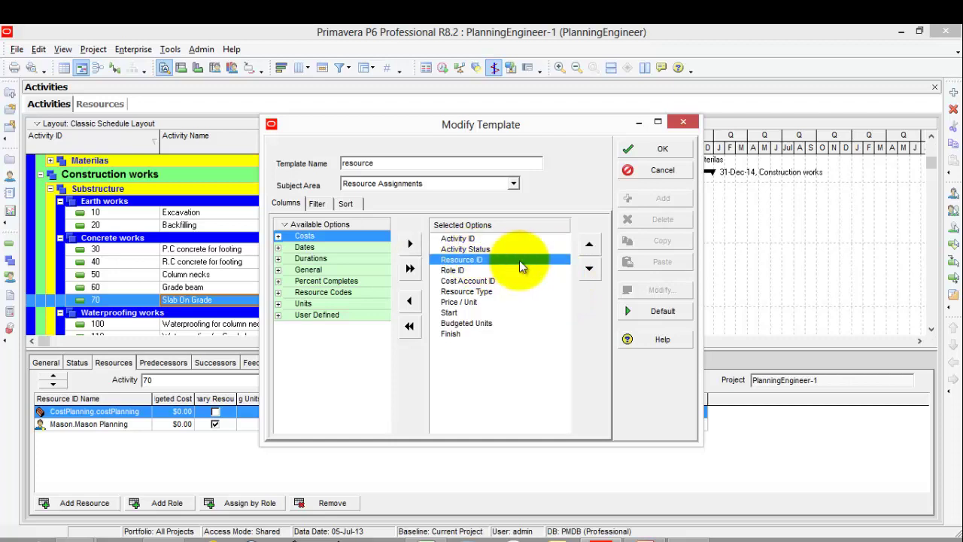
pyautogui.click(480, 322)
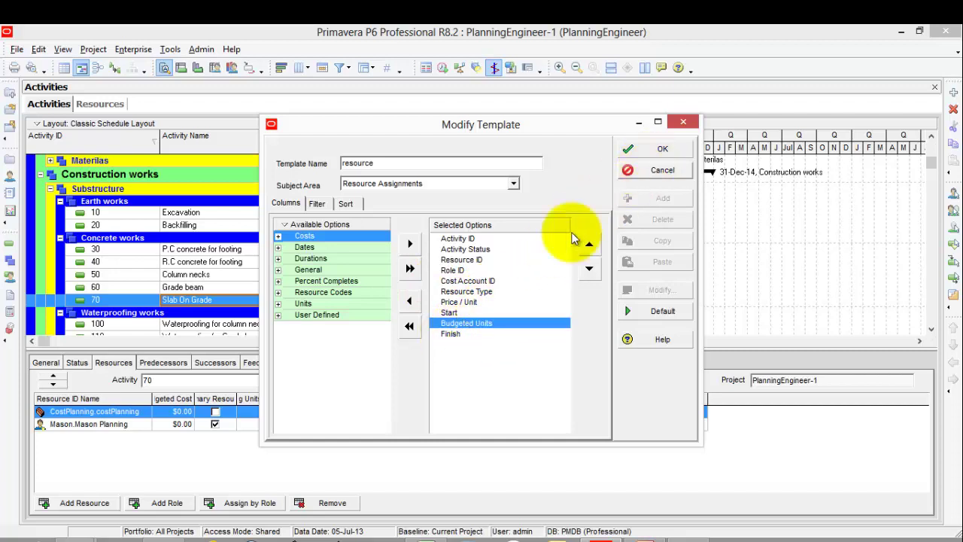
pyautogui.doubleClick(450, 333)
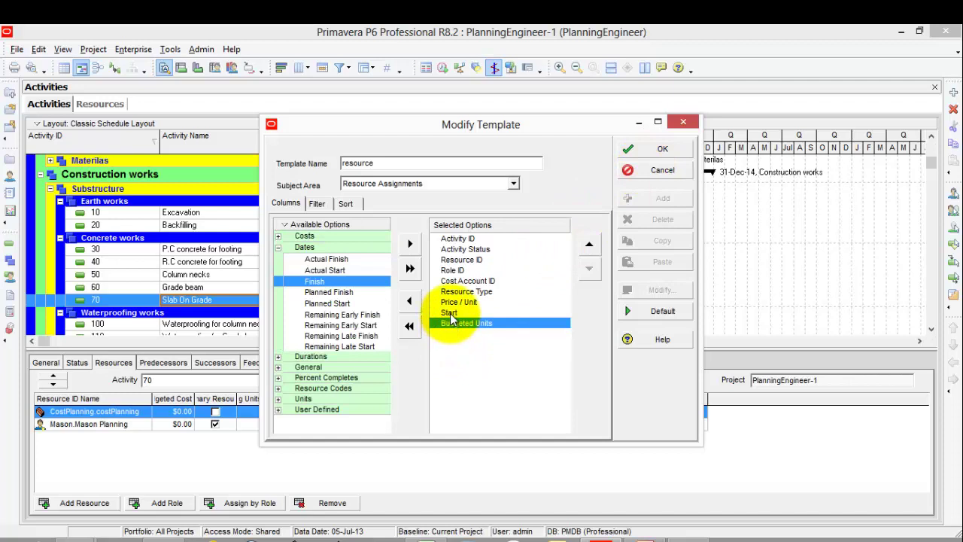
pyautogui.click(662, 151)
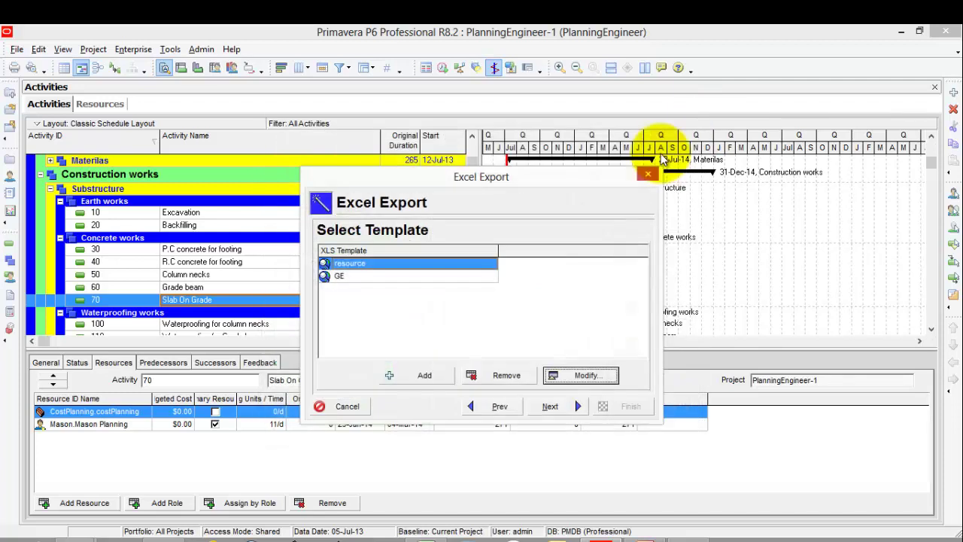
# - Export with the resource template to PlanningEngineer-1-Activity Resource Assignments.xls in the Desktop's Lesson 8 folder
pyautogui.click(547, 406)
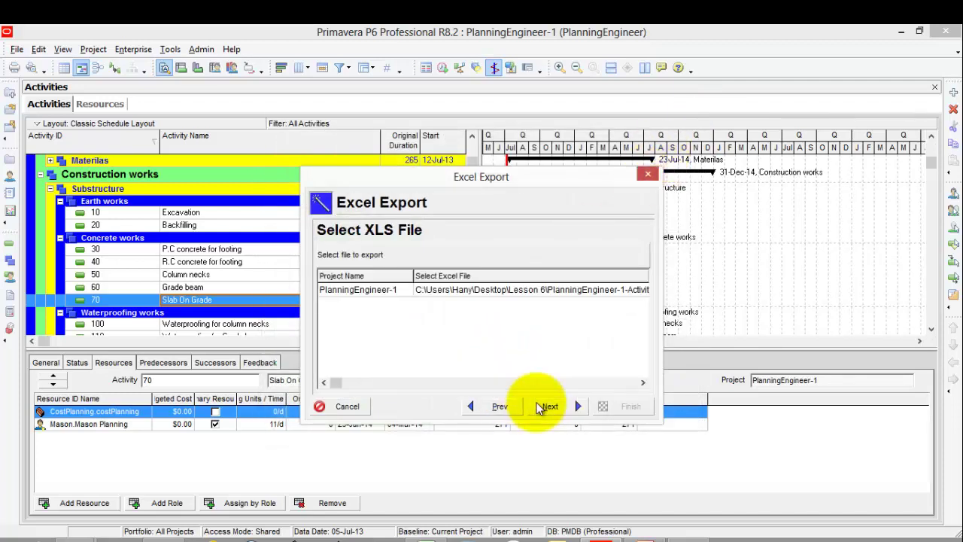
pyautogui.click(530, 290)
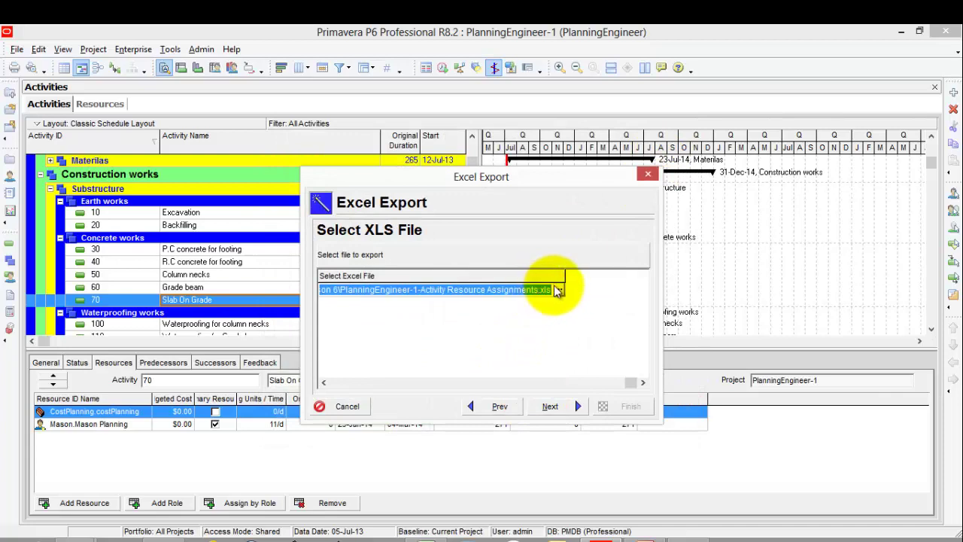
pyautogui.click(557, 290)
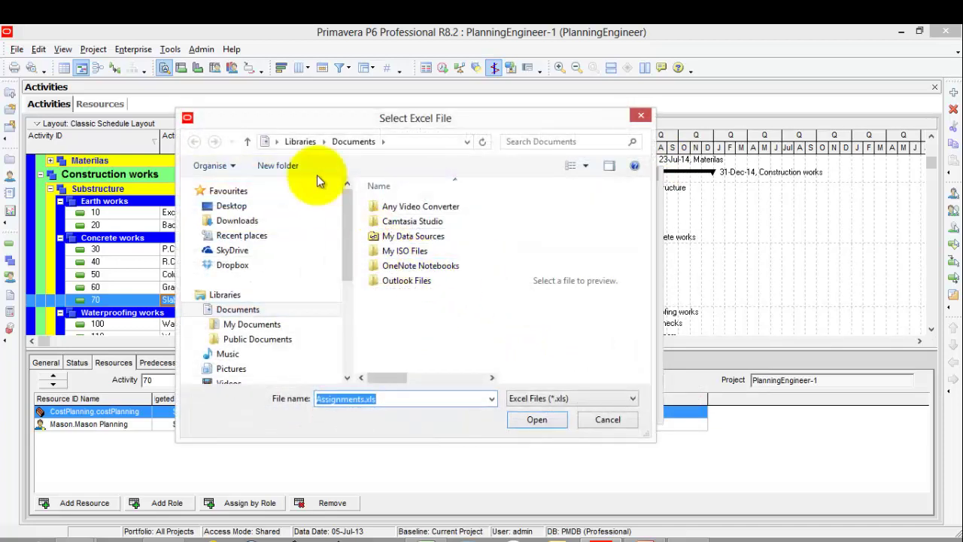
pyautogui.click(276, 142)
pyautogui.click(286, 157)
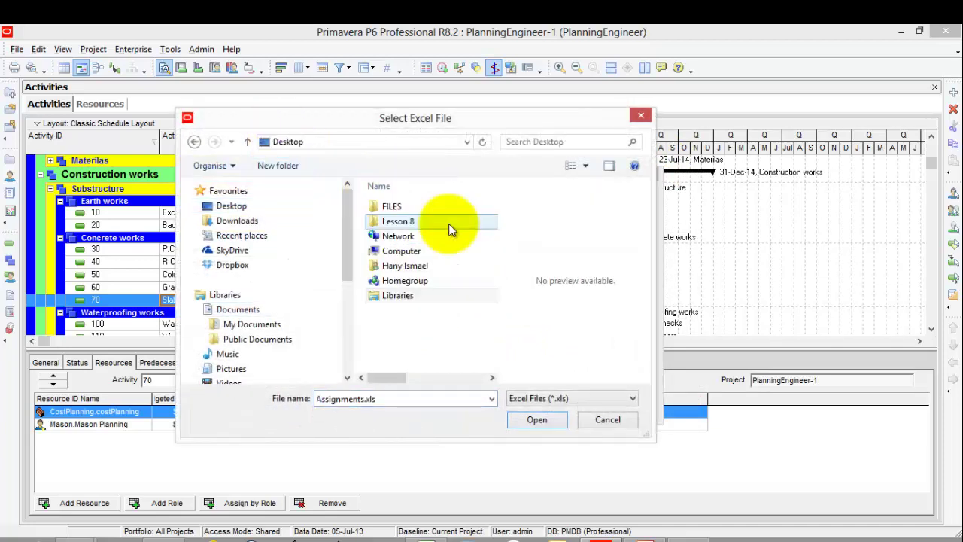
pyautogui.doubleClick(421, 220)
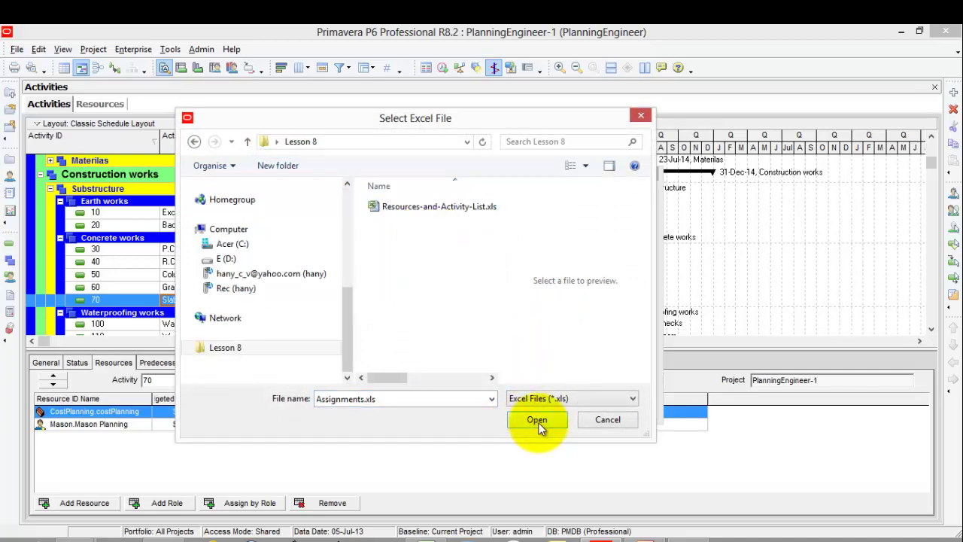
pyautogui.click(538, 422)
pyautogui.click(542, 409)
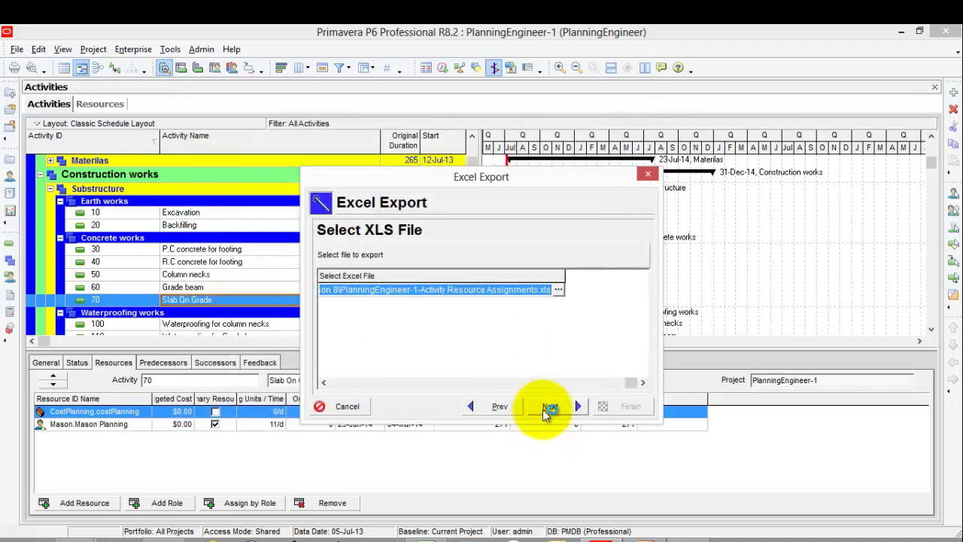
pyautogui.click(620, 407)
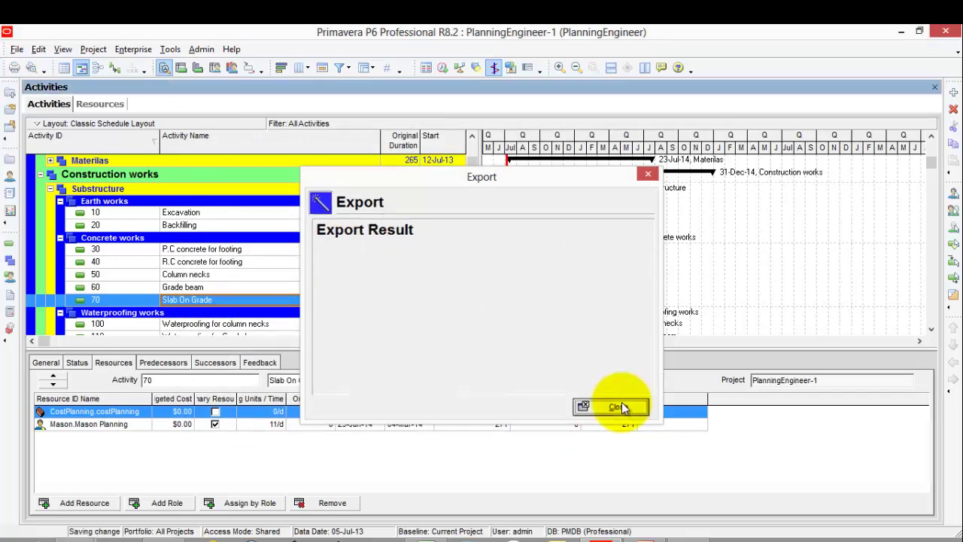
pyautogui.click(619, 407)
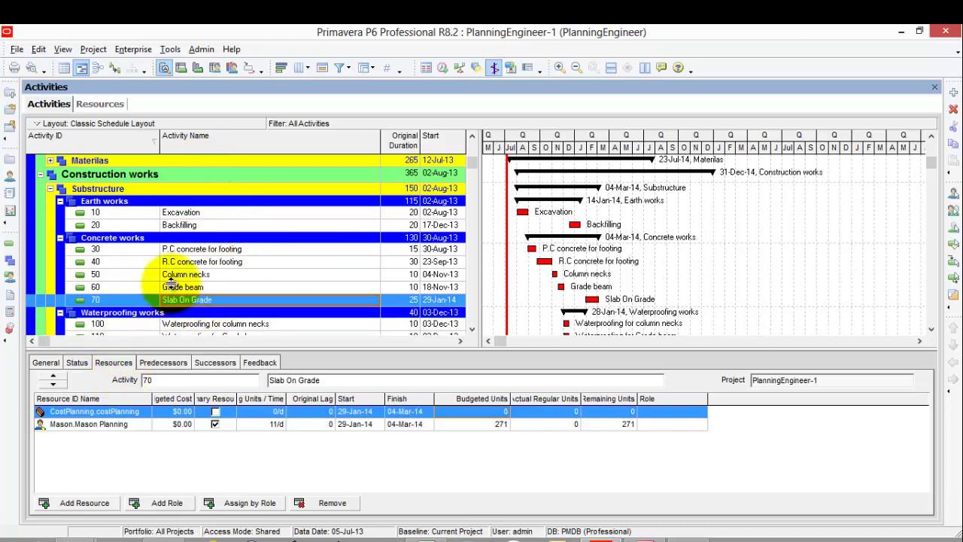
# - Switch to the Lesson 8 folder in File Explorer and open PlanningEngineer-1-Activity Resource Assignments.xls in Excel
pyautogui.click(68, 536)
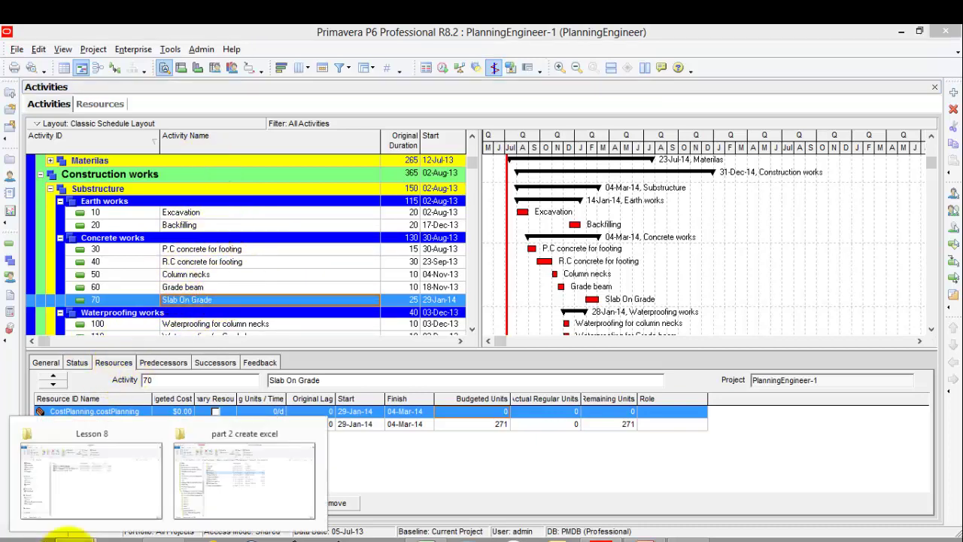
pyautogui.click(79, 471)
pyautogui.keyDown('ctrl'); pyautogui.click(265, 214); pyautogui.keyUp('ctrl')
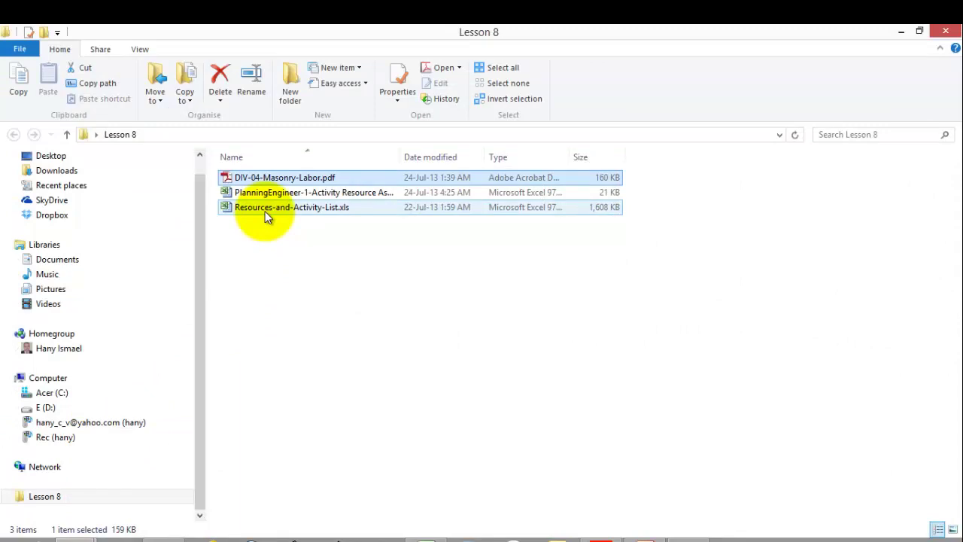
pyautogui.keyDown('ctrl'); pyautogui.click(264, 216); pyautogui.keyUp('ctrl')
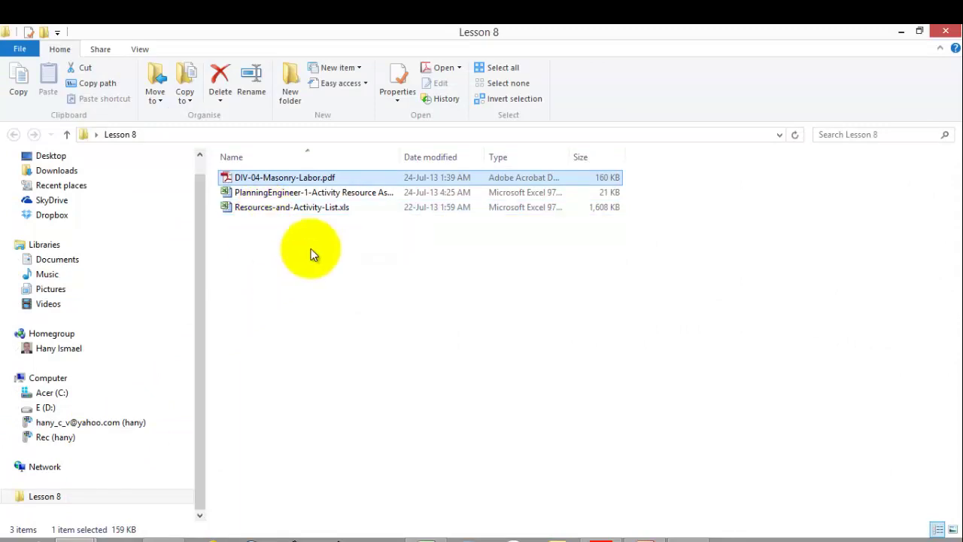
pyautogui.doubleClick(400, 151)
pyautogui.doubleClick(386, 194)
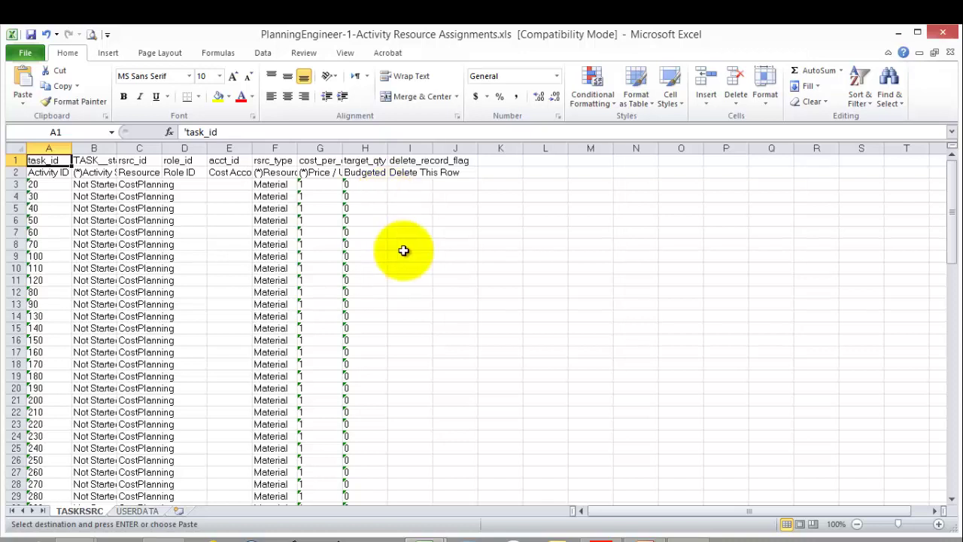
# - Fit the widths of columns A to H to their contents on the TASKRSRC sheet
pyautogui.moveTo(64, 146); pyautogui.dragTo(369, 147)
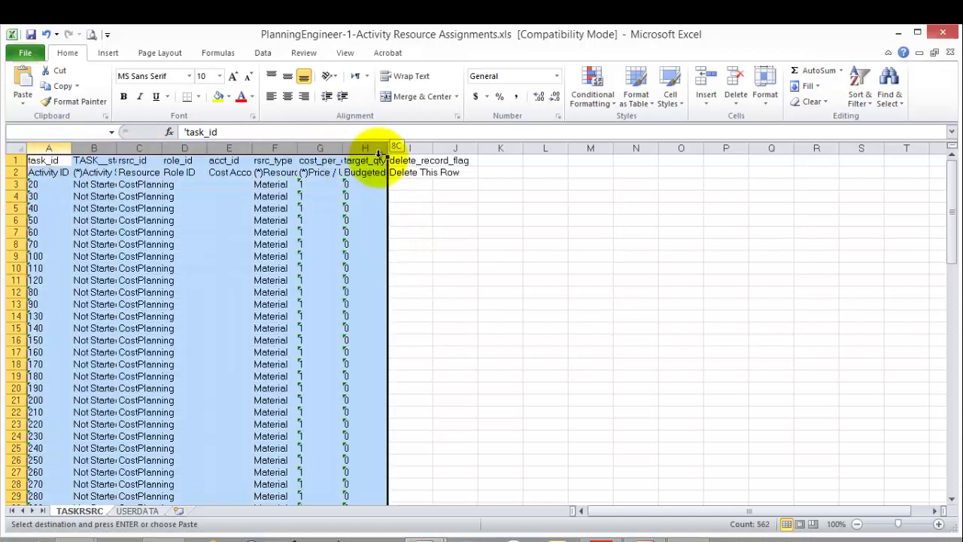
pyautogui.doubleClick(388, 147)
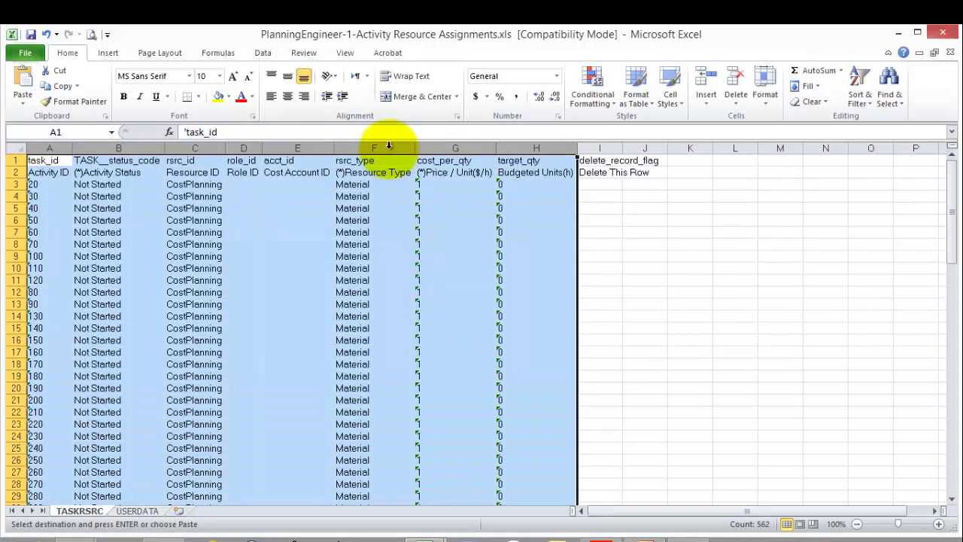
pyautogui.click(287, 273)
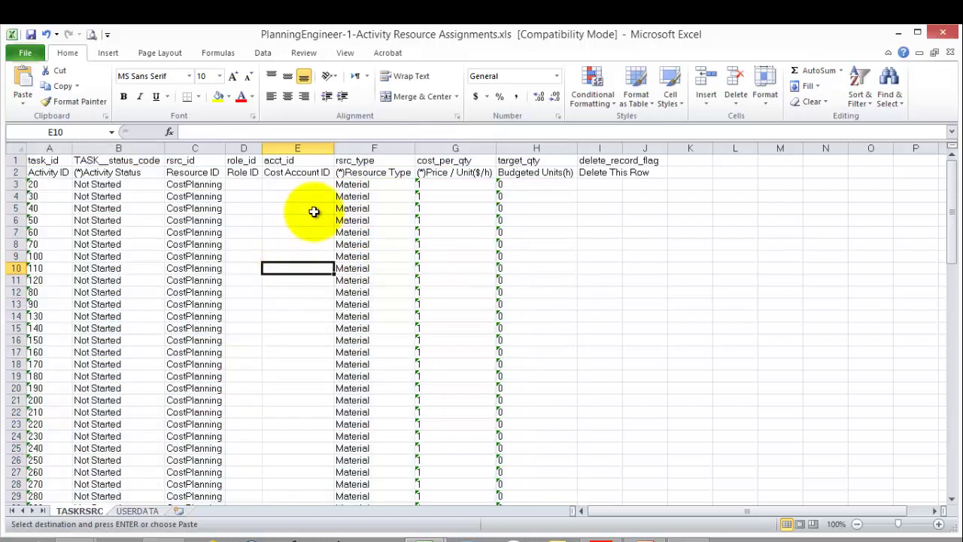
# - Examine the Resource ID, Resource Type and Budgeted Units of the Helper, Carpenter and Mason rows at the end of the exported list
pyautogui.scroll(-8, 311, 211)
pyautogui.scroll(-17, 314, 212)
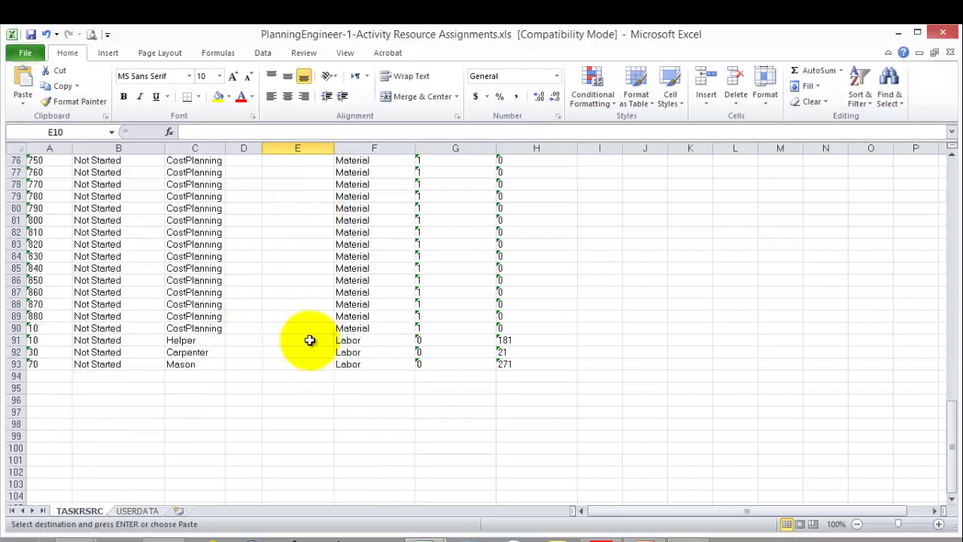
pyautogui.click(347, 329)
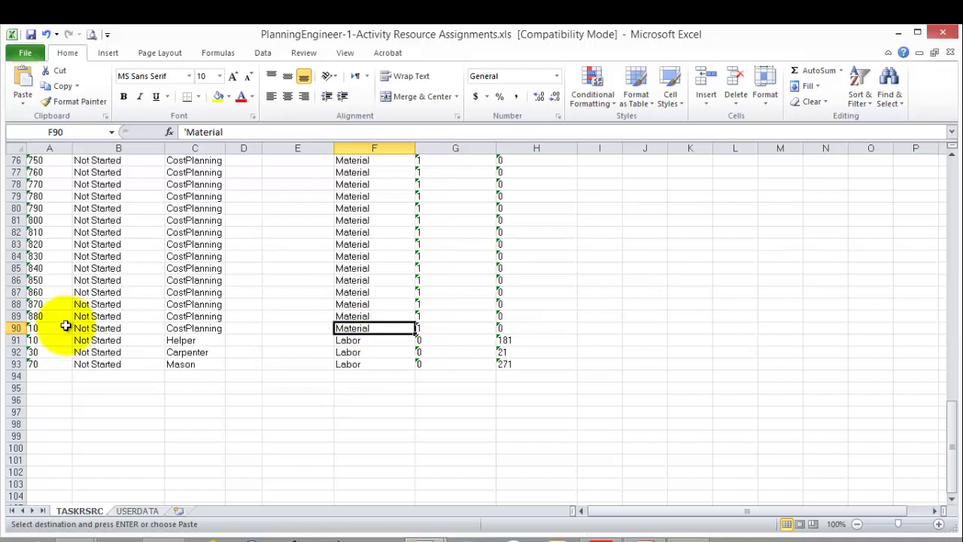
pyautogui.click(363, 341)
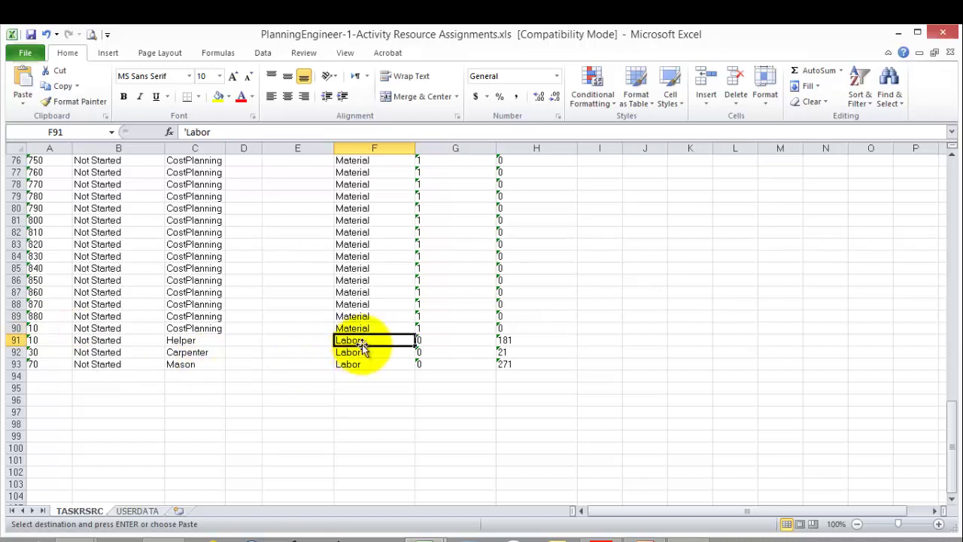
pyautogui.click(362, 353)
pyautogui.click(362, 364)
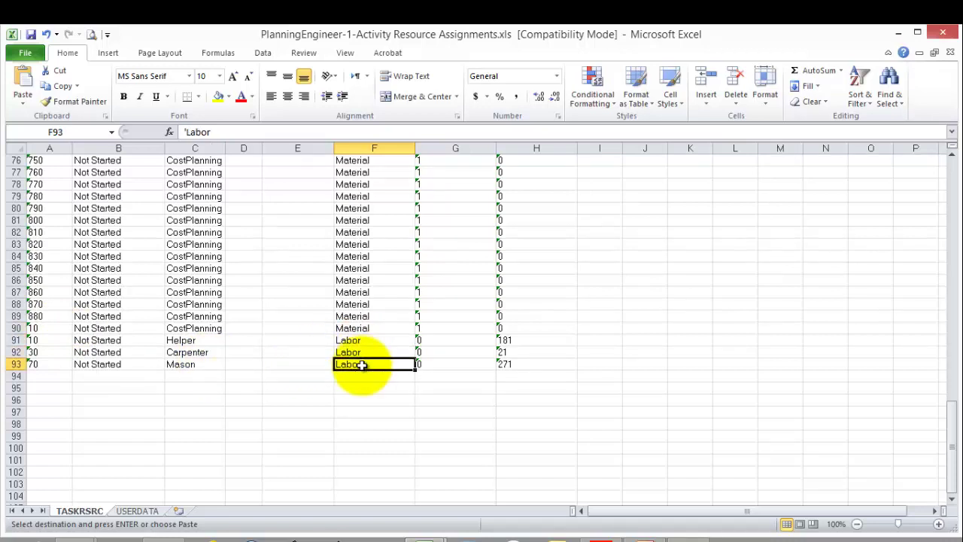
pyautogui.click(187, 352)
pyautogui.click(188, 366)
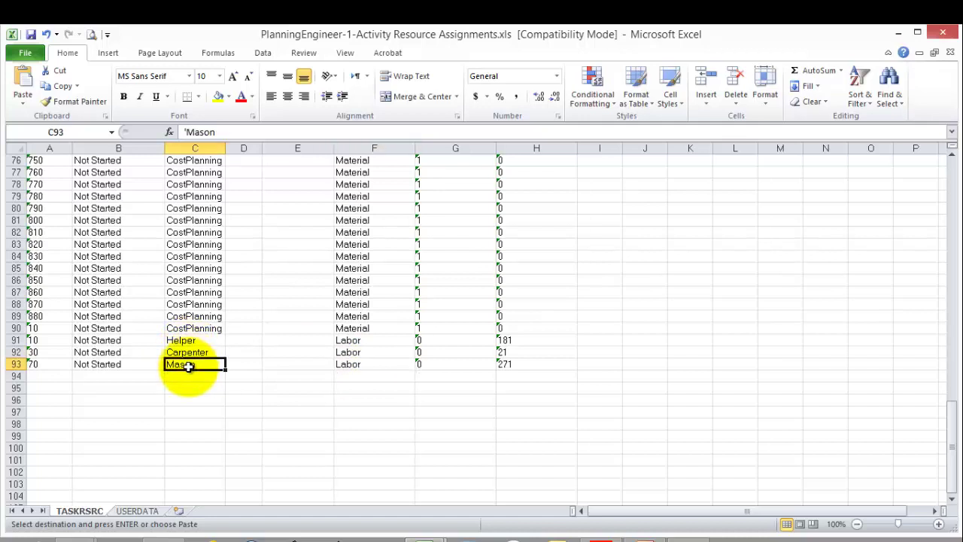
pyautogui.click(554, 339)
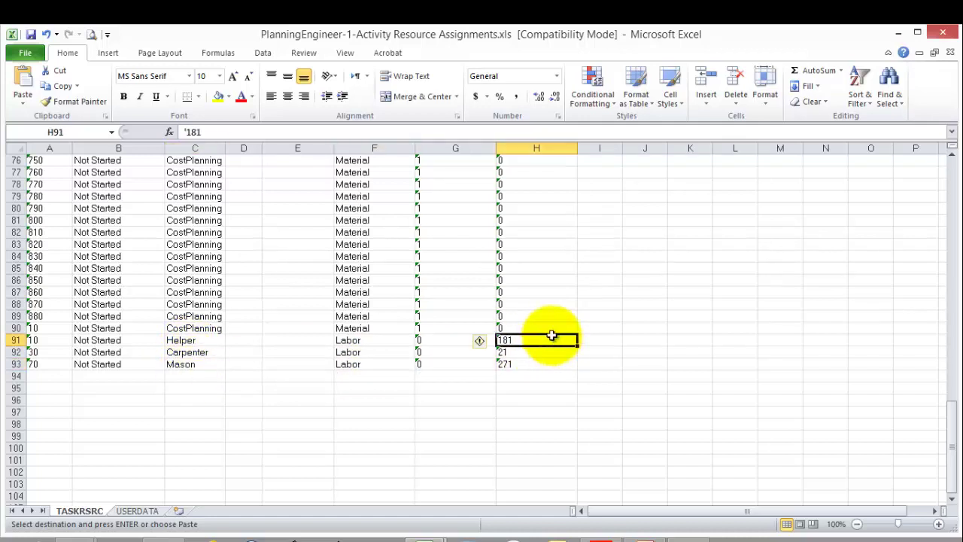
# - Look through the exported assignments and examine the Resource Type and Price / Unit column headings in row 2
pyautogui.scroll(20, 552, 335)
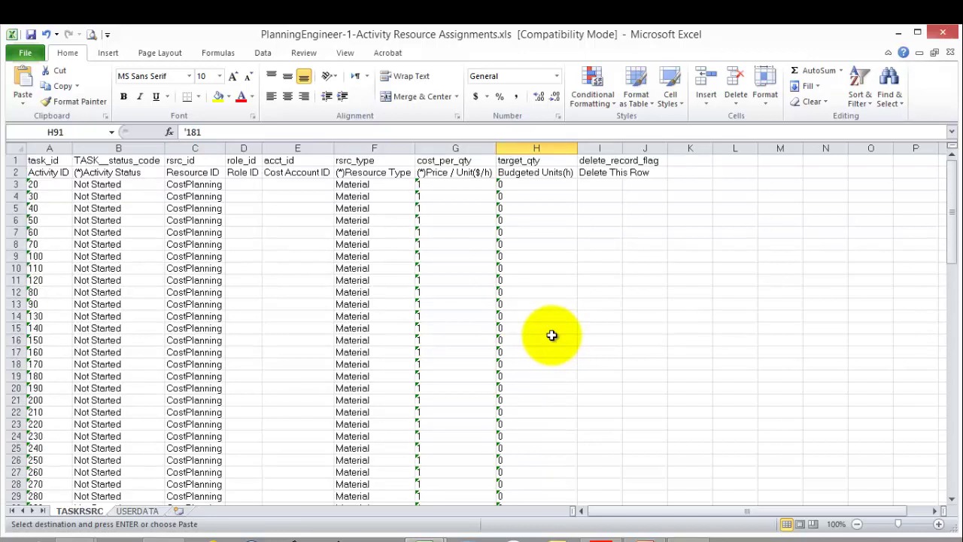
pyautogui.scroll(-15, 551, 334)
pyautogui.scroll(15, 552, 334)
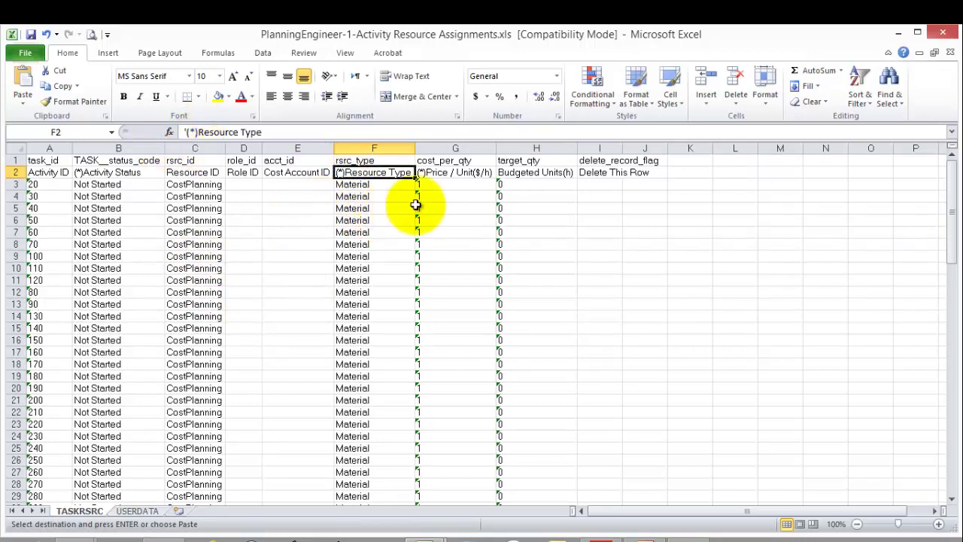
pyautogui.click(424, 174)
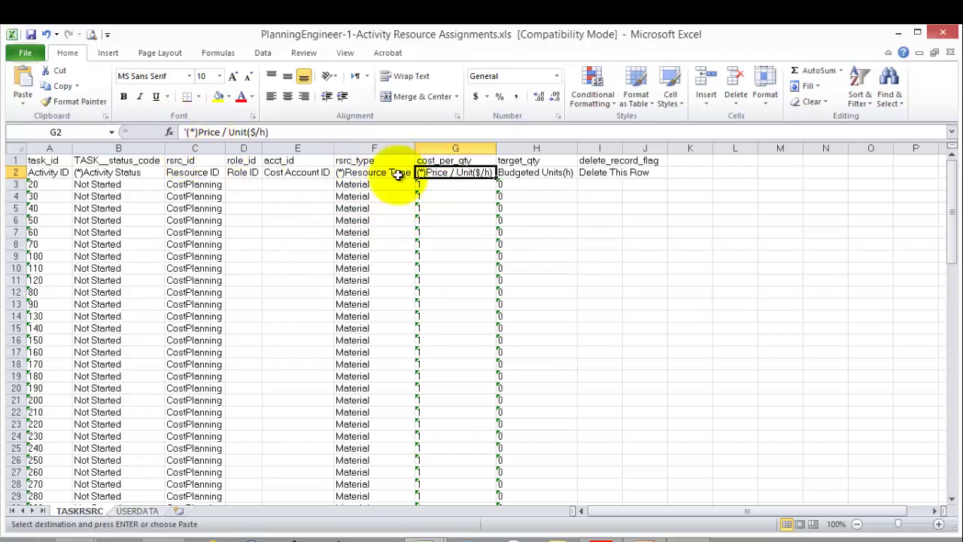
# - Examine the Budgeted Units and Activity Status headings in row 2 and the labor assignment rows ending the exported list
pyautogui.click(531, 173)
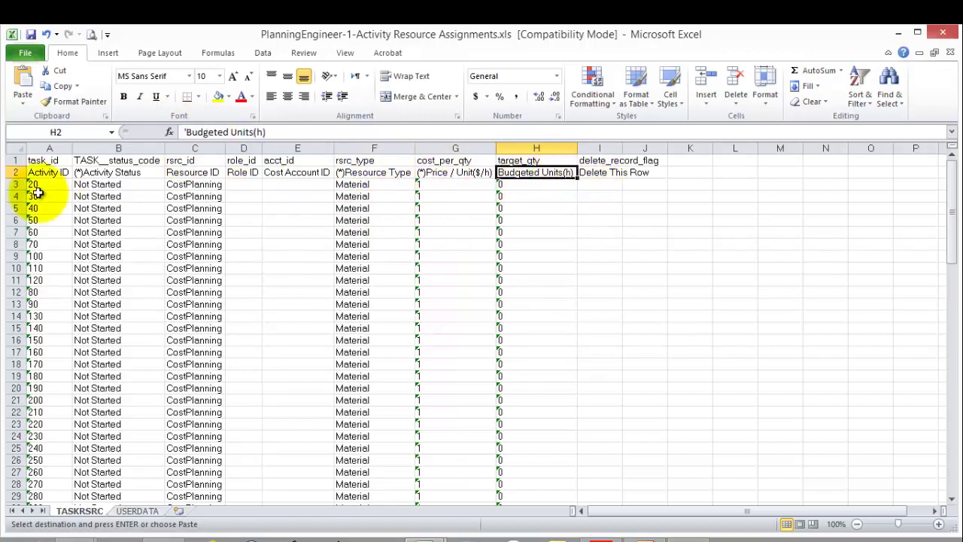
pyautogui.click(104, 173)
pyautogui.scroll(-20, 295, 291)
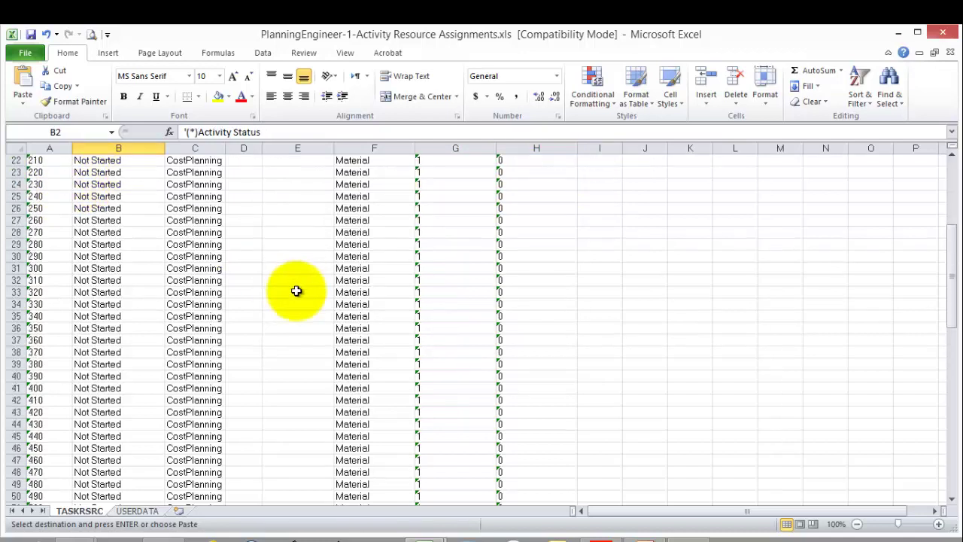
pyautogui.scroll(5, 296, 290)
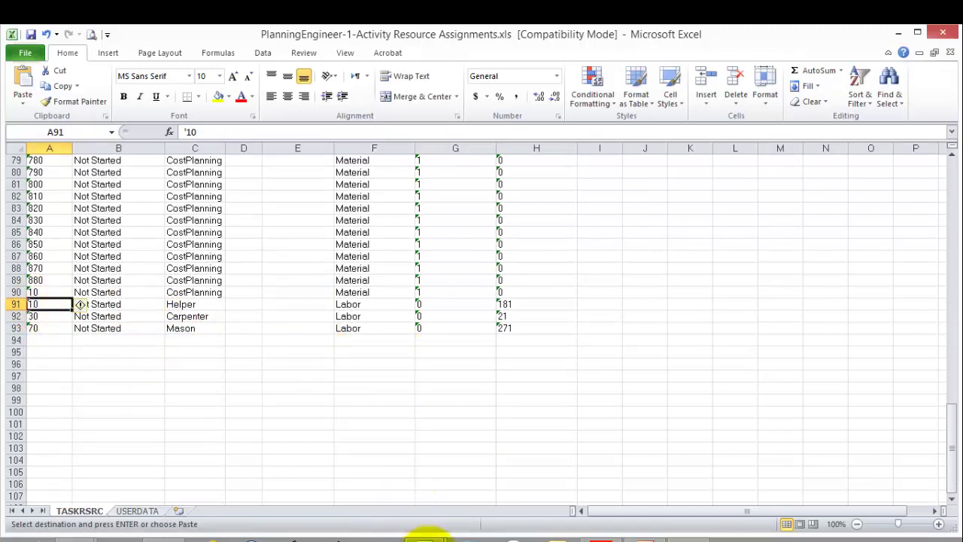
# - Switch to Resources-and-Activity-List.xls and reapply the header filter on the Resources sheet to cover A3 through AA2047
pyautogui.click(427, 536)
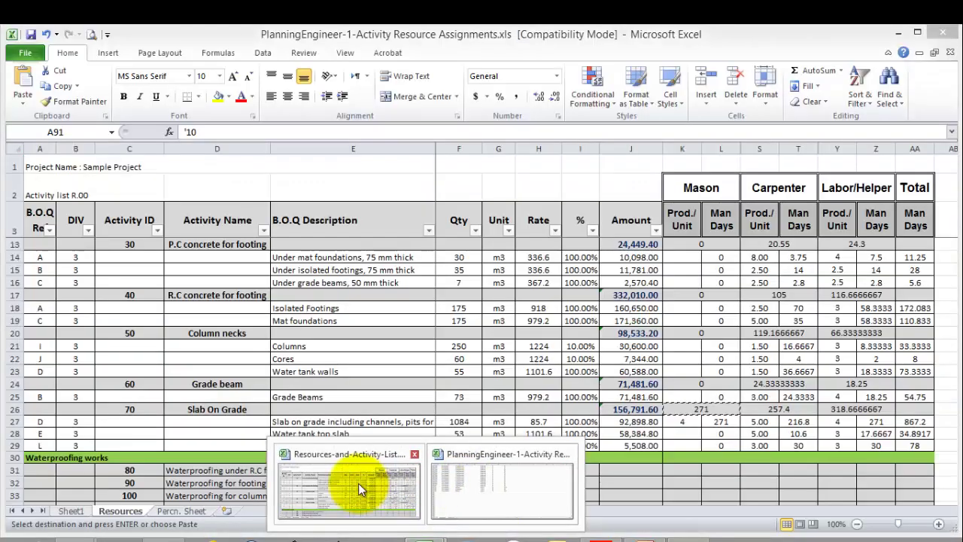
pyautogui.click(359, 483)
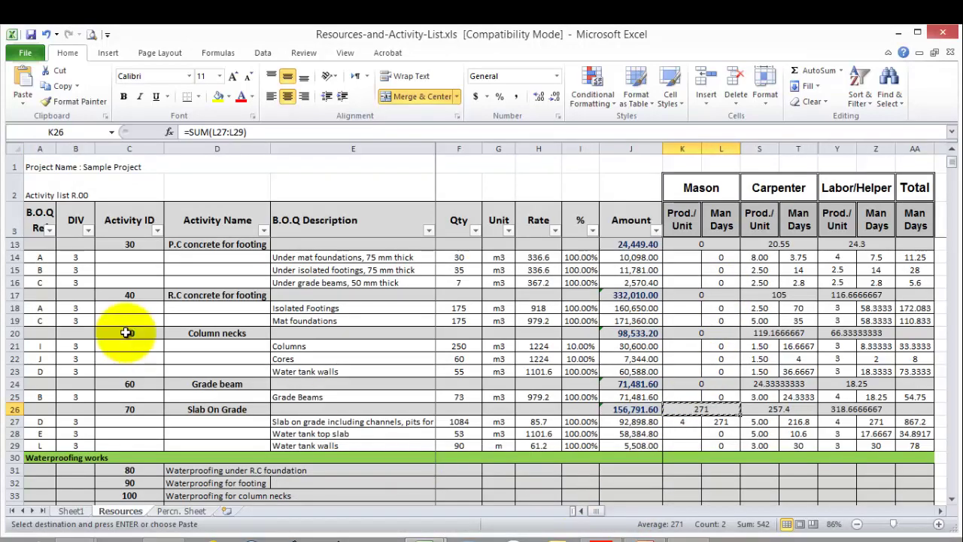
pyautogui.moveTo(30, 220); pyautogui.dragTo(632, 502)
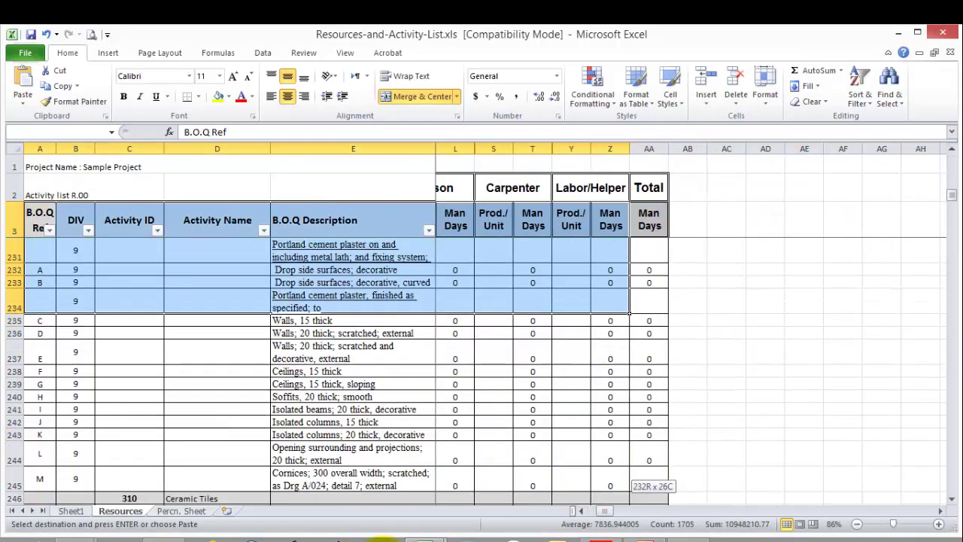
pyautogui.moveTo(382, 538); pyautogui.dragTo(650, 460)
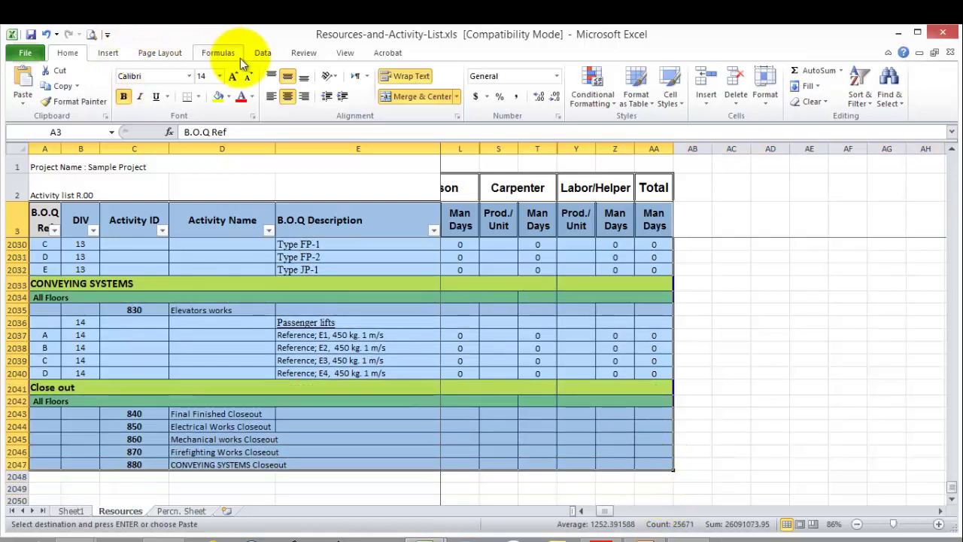
pyautogui.click(262, 53)
pyautogui.click(372, 89)
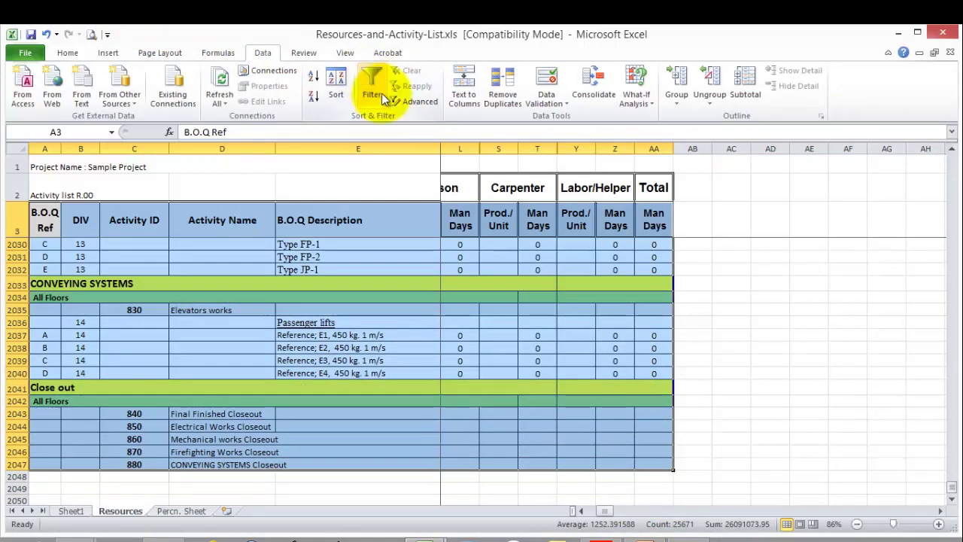
pyautogui.click(787, 337)
# - Filter the B.O.Q Description column by the gray cell color to show only the activity rows
pyautogui.scroll(19, 786, 337)
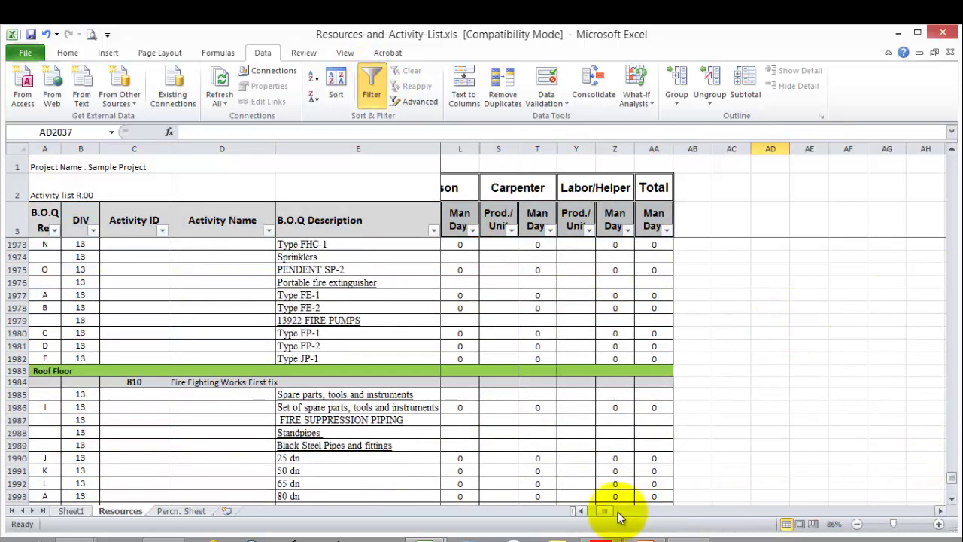
pyautogui.moveTo(606, 511); pyautogui.dragTo(590, 511)
pyautogui.click(433, 230)
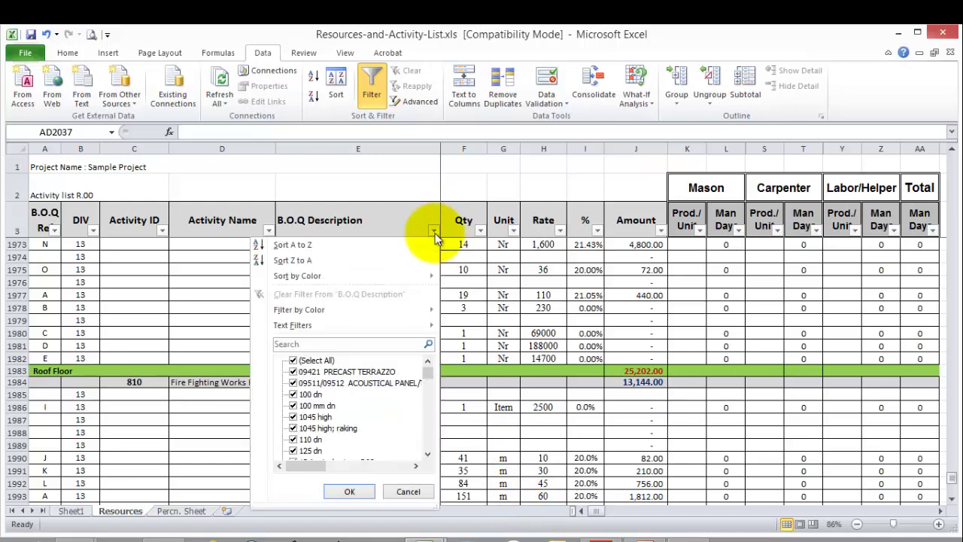
pyautogui.moveTo(372, 319)
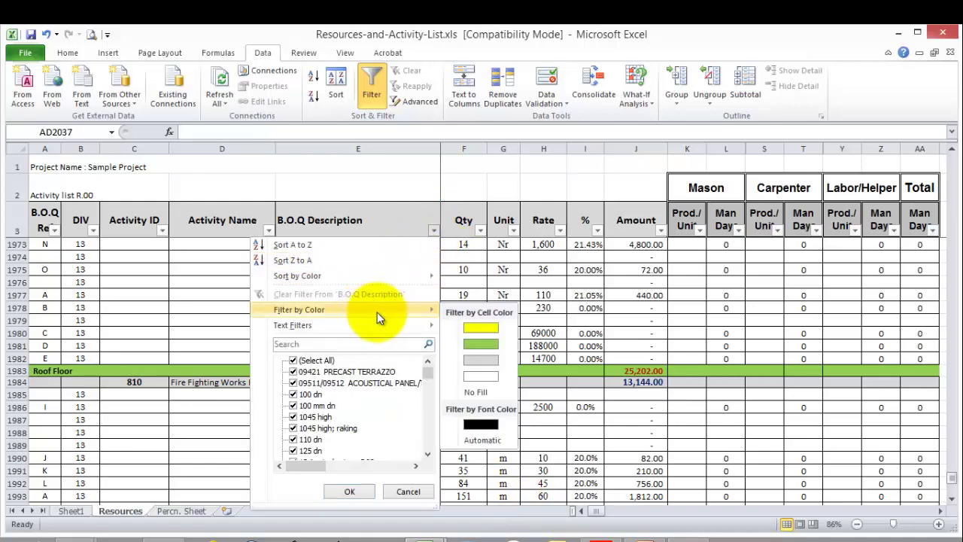
pyautogui.click(495, 364)
pyautogui.scroll(9, 554, 248)
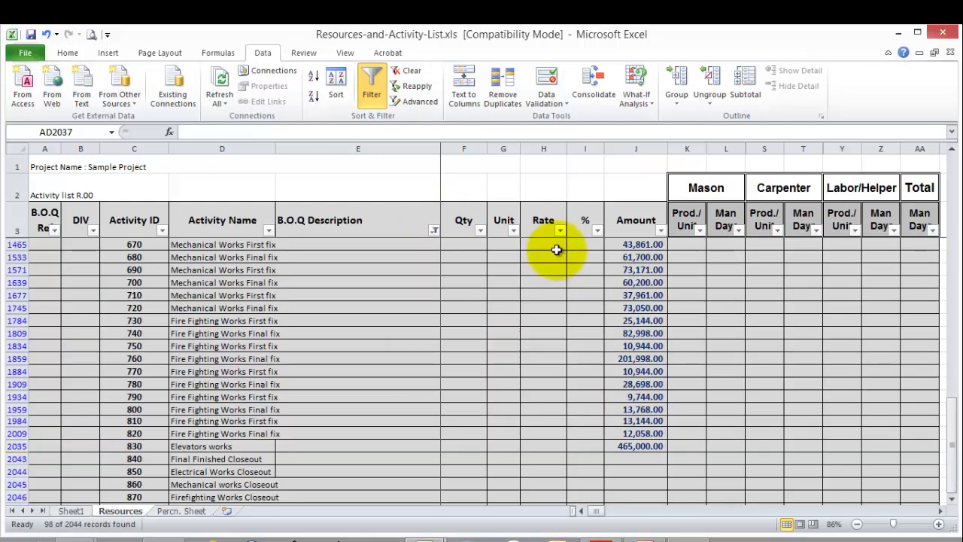
pyautogui.scroll(12, 957, 316)
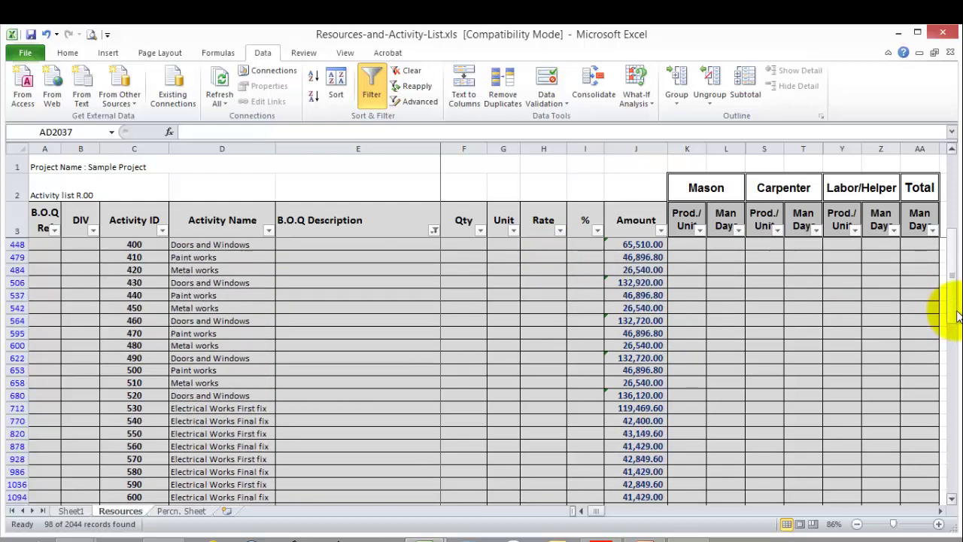
pyautogui.scroll(8, 957, 316)
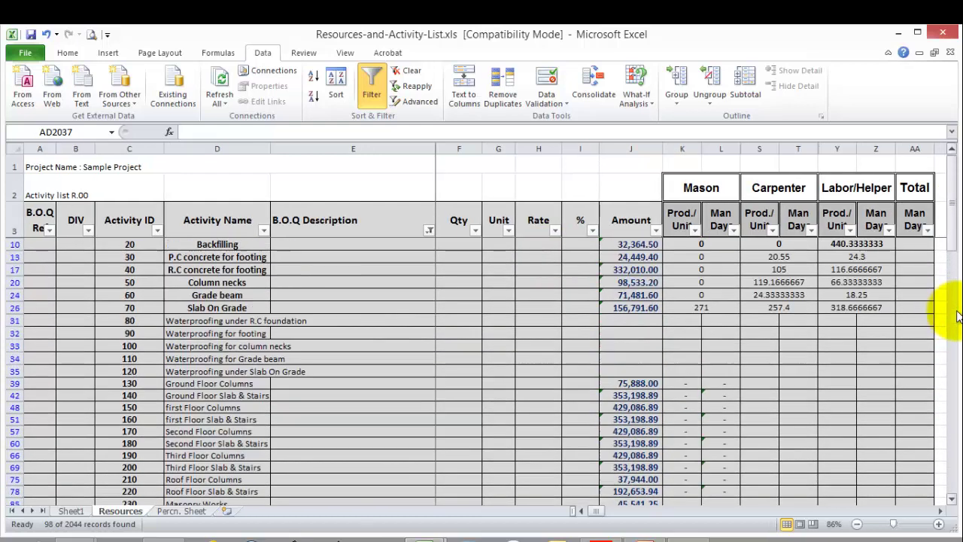
# - Filter the Labor/Helper Prod./Unit column to exclude blanks
pyautogui.click(849, 230)
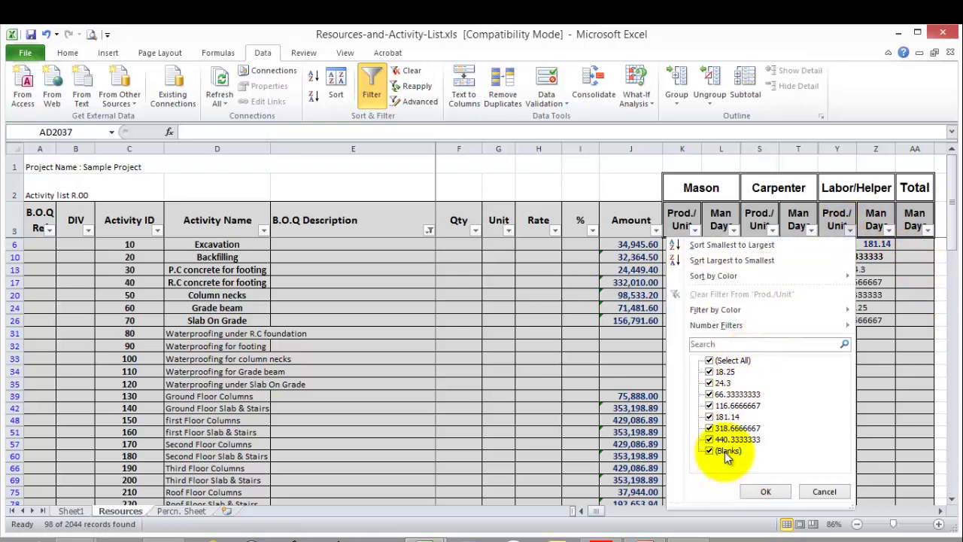
pyautogui.click(773, 496)
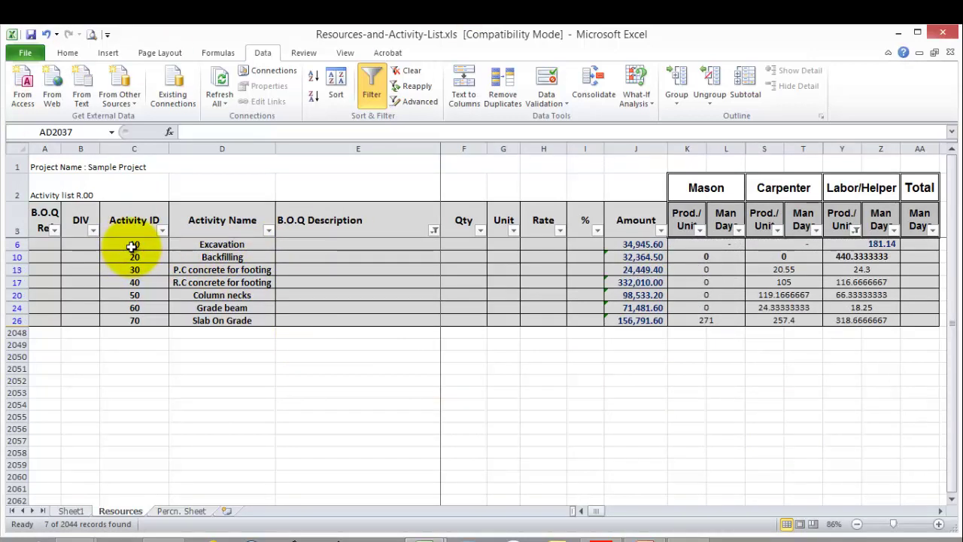
pyautogui.click(863, 269)
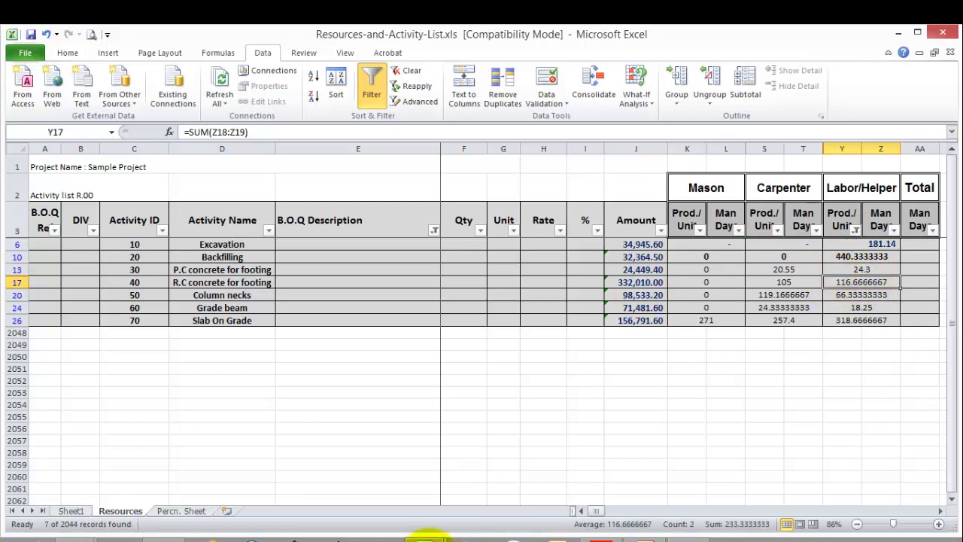
# - Check the last labor rows in PlanningEngineer-1-Activity Resource Assignments.xls and return to Resources-and-Activity-List.xls
pyautogui.moveTo(425, 534)
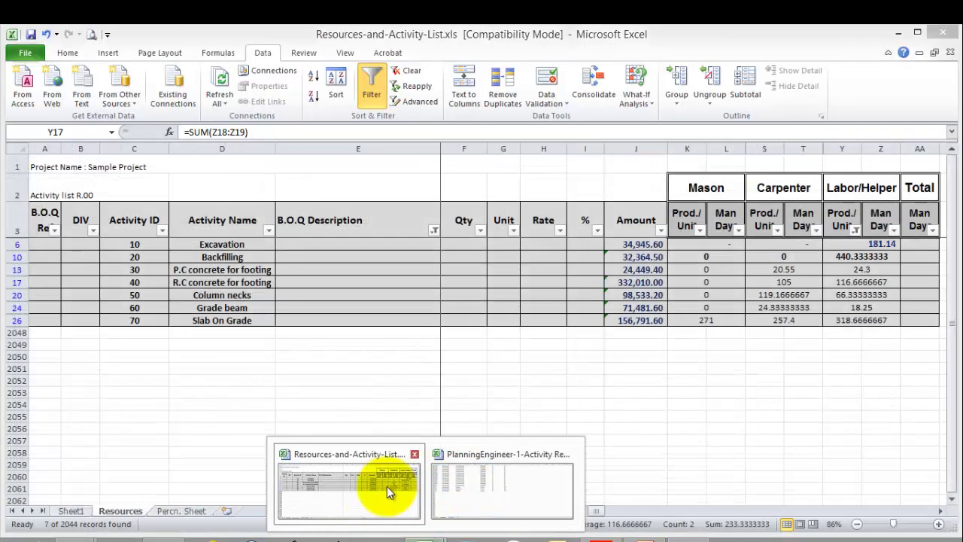
pyautogui.click(469, 484)
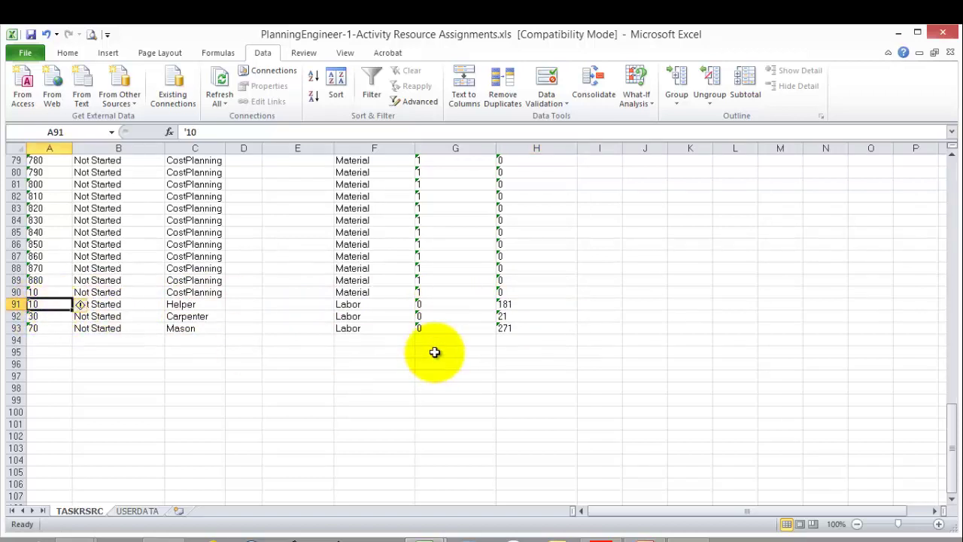
pyautogui.click(424, 534)
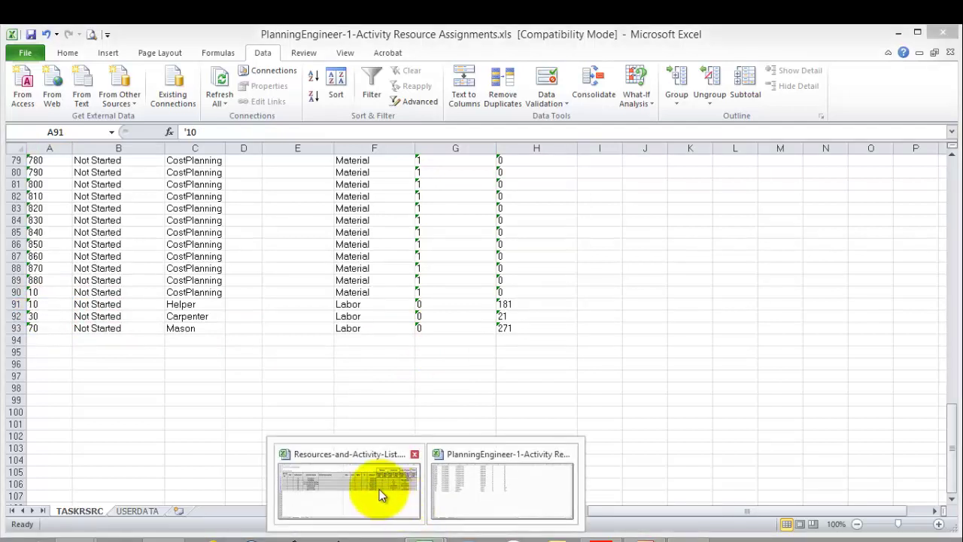
pyautogui.click(381, 494)
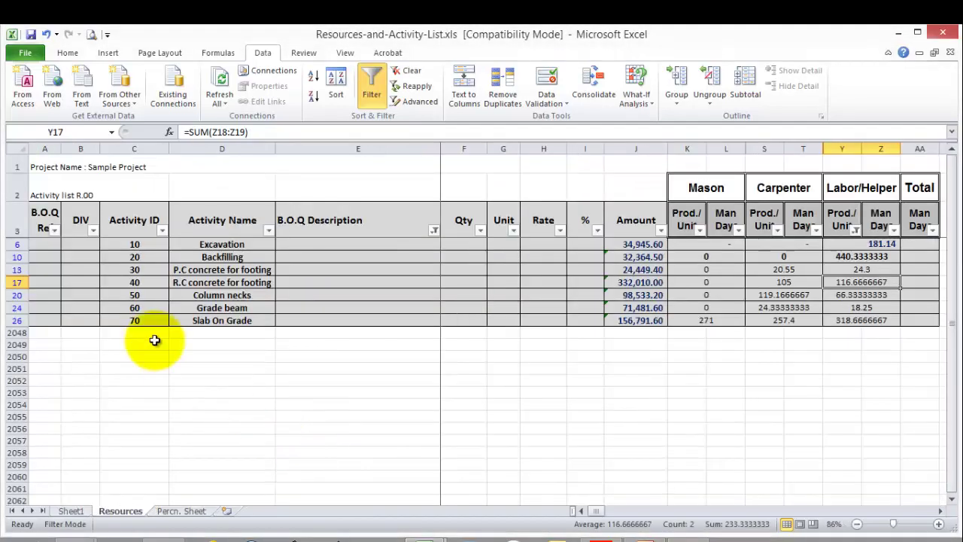
# - Copy Activity IDs 20 to 70 from the filtered list and paste them as values from A94 of the TASKRSRC sheet
pyautogui.moveTo(138, 256); pyautogui.dragTo(133, 321)
pyautogui.rightClick(136, 269)
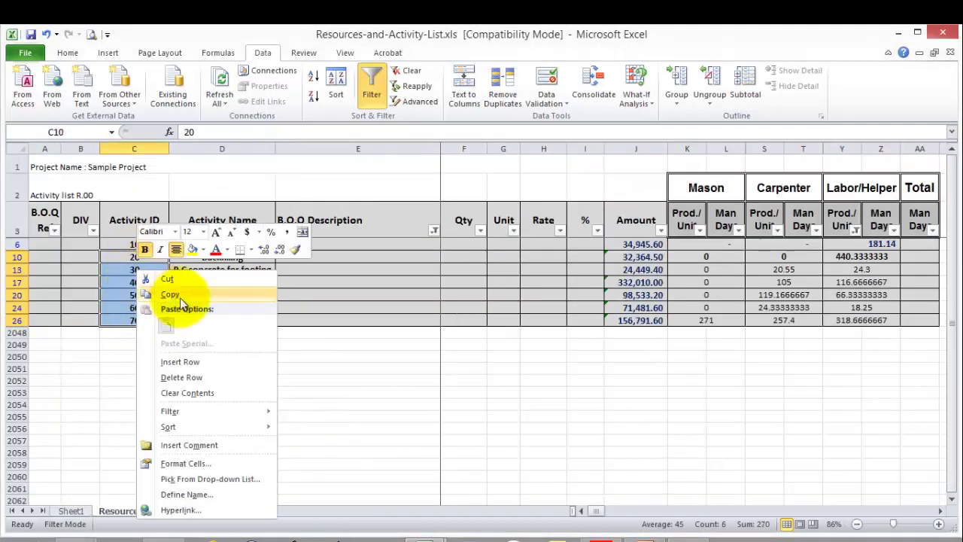
pyautogui.click(179, 294)
pyautogui.click(423, 537)
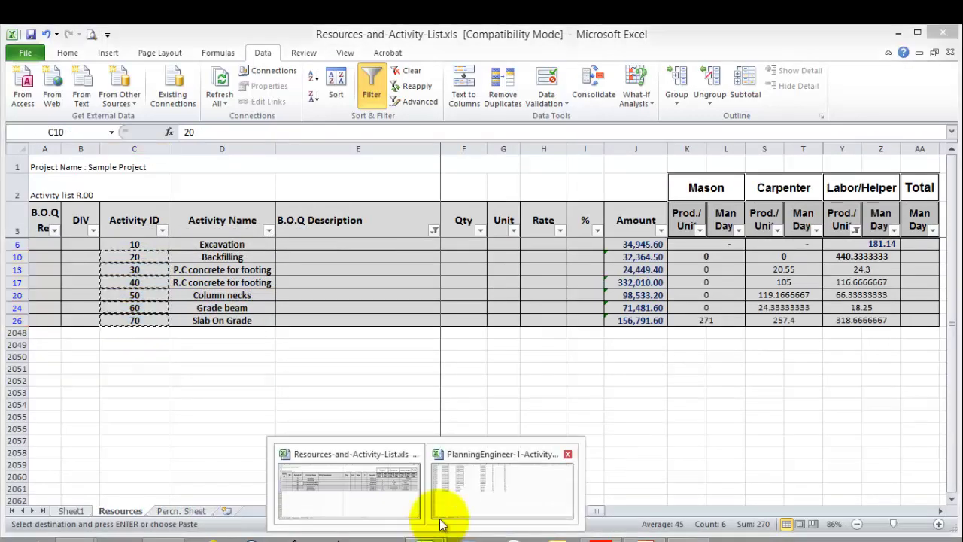
pyautogui.click(466, 482)
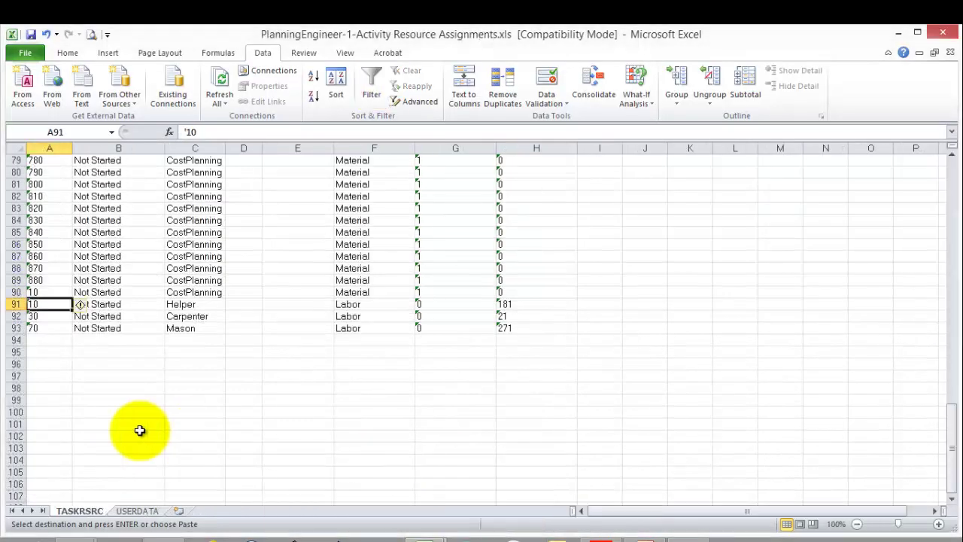
pyautogui.rightClick(43, 339)
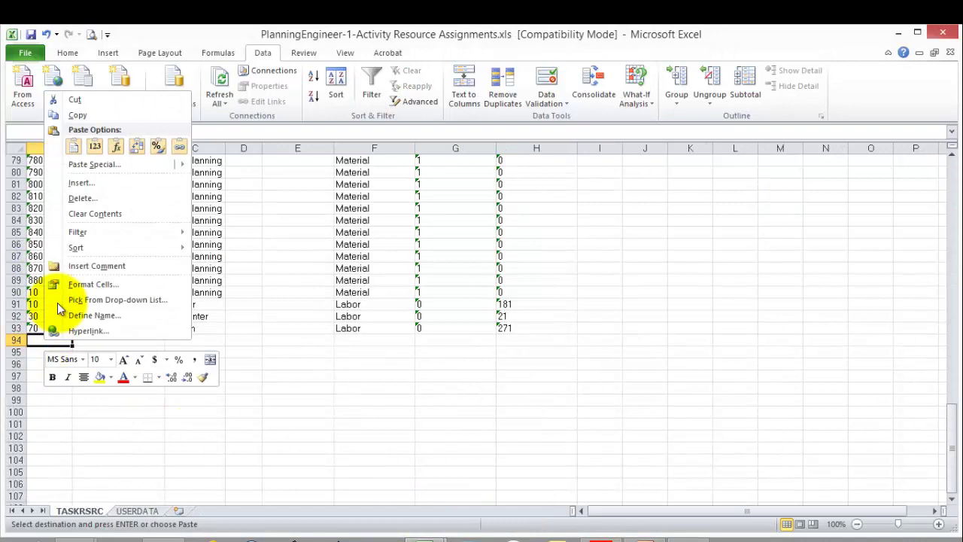
pyautogui.click(98, 144)
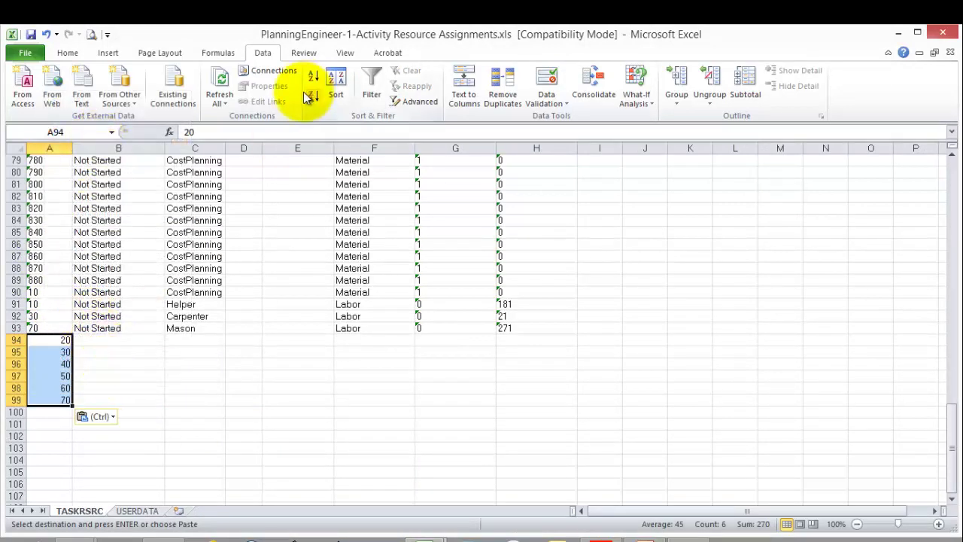
# - Convert the pasted IDs in A94:A99 to text with Text to Columns, using a comma delimiter and single-quote text qualifier
pyautogui.click(67, 53)
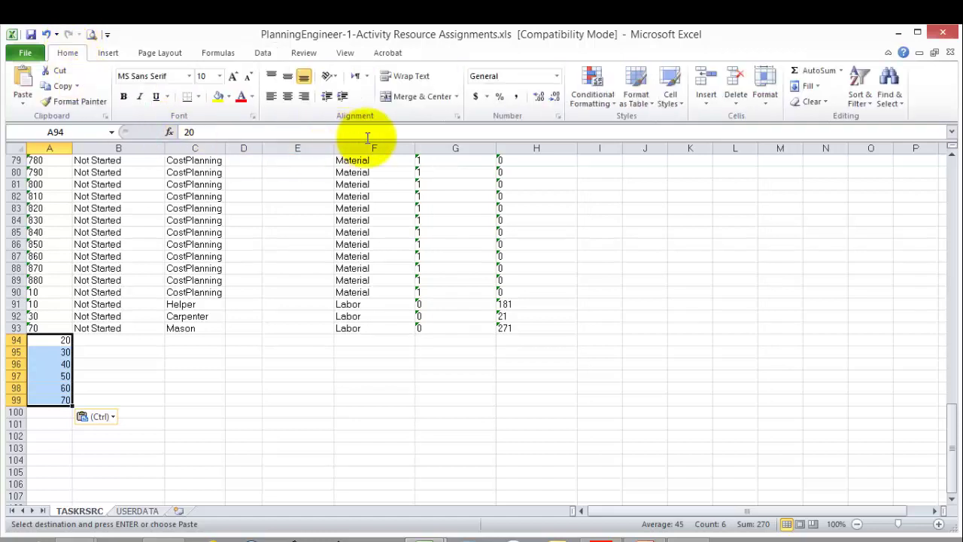
pyautogui.click(259, 58)
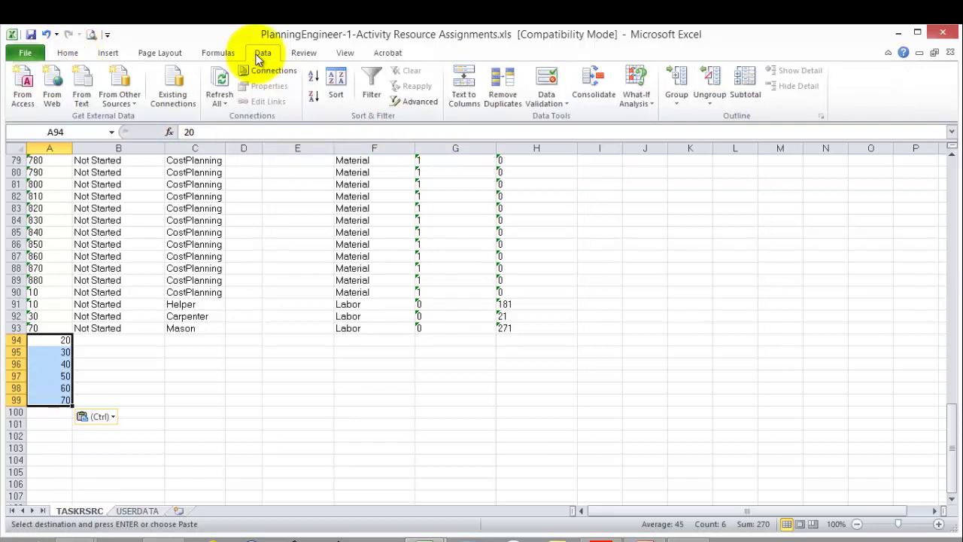
pyautogui.click(450, 86)
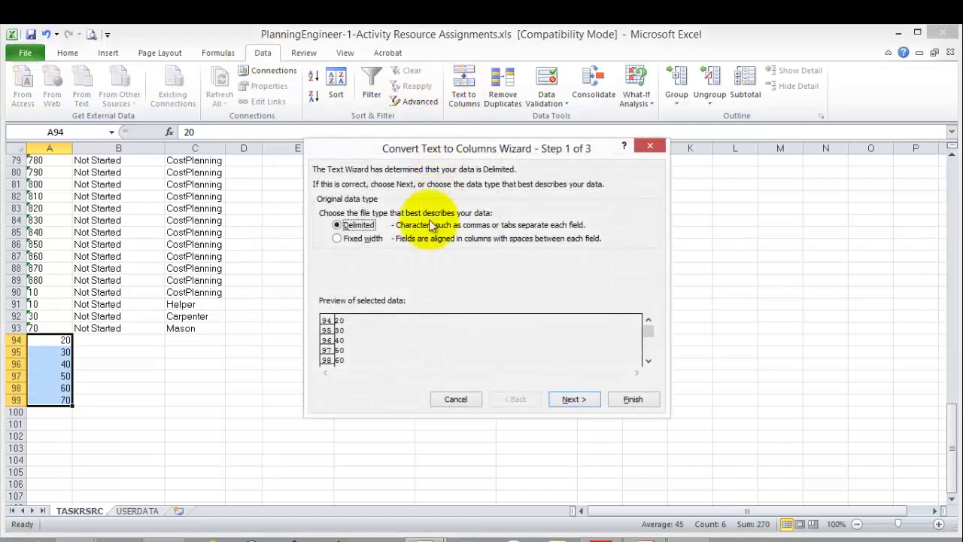
pyautogui.click(570, 399)
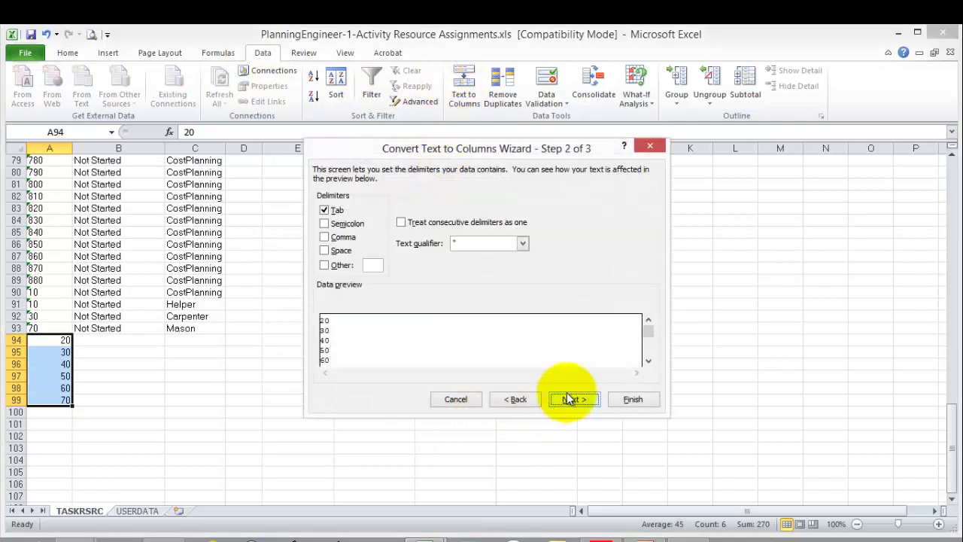
pyautogui.click(331, 212)
pyautogui.click(326, 238)
pyautogui.click(472, 239)
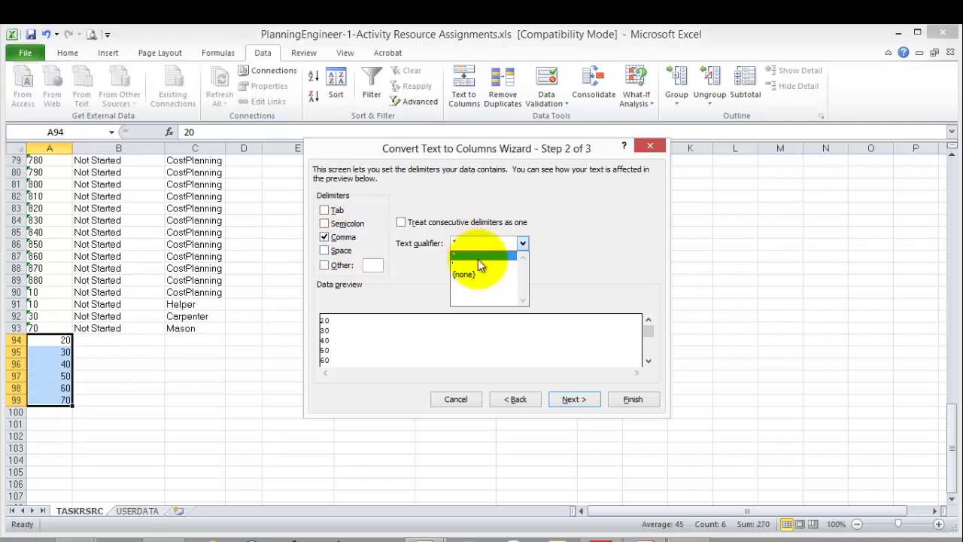
pyautogui.click(478, 261)
pyautogui.click(560, 405)
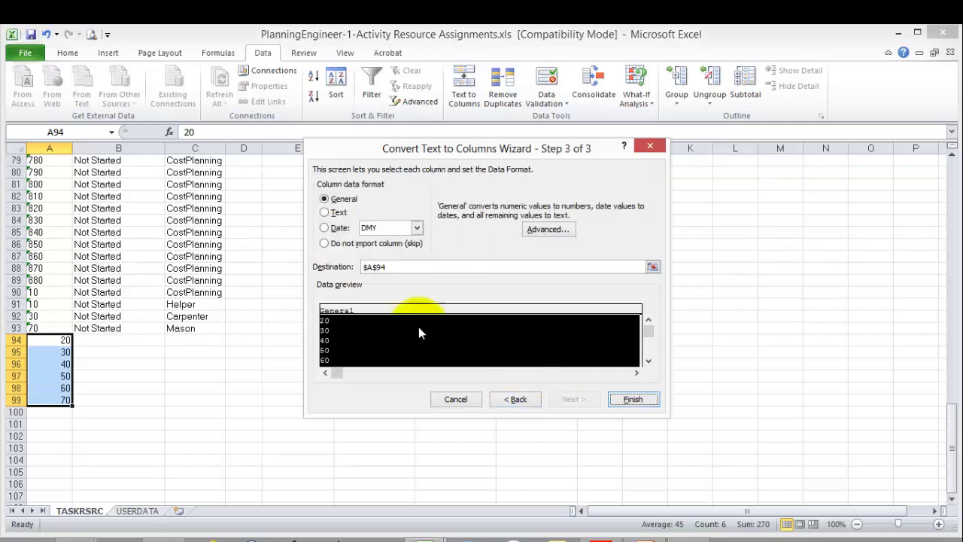
pyautogui.click(335, 216)
pyautogui.click(634, 397)
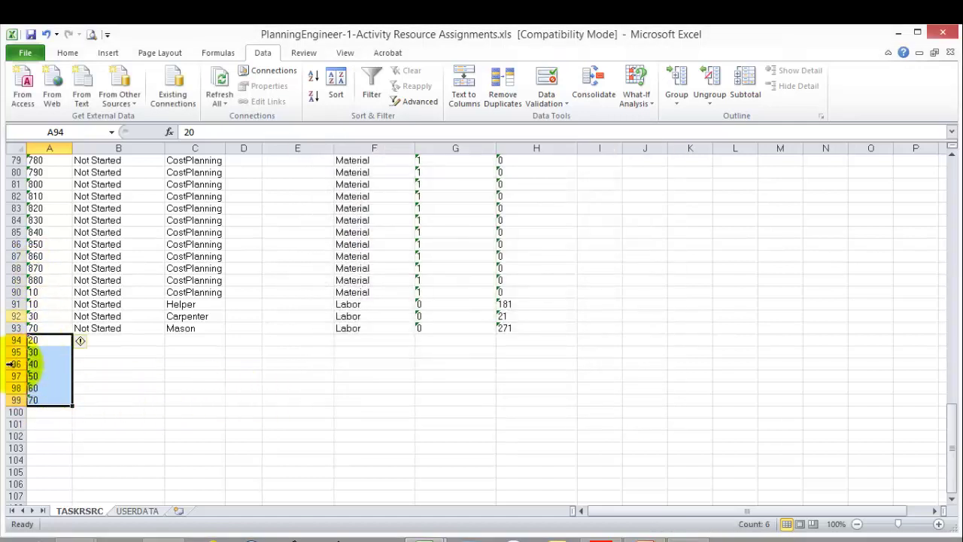
# - Fill the Not Started activity status from B93 down to B99
pyautogui.click(117, 328)
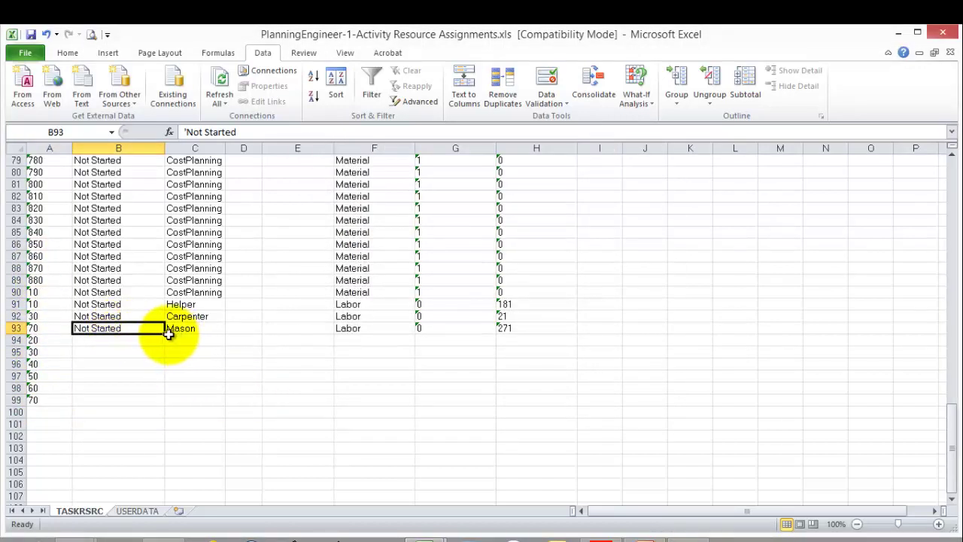
pyautogui.moveTo(166, 335); pyautogui.dragTo(151, 404)
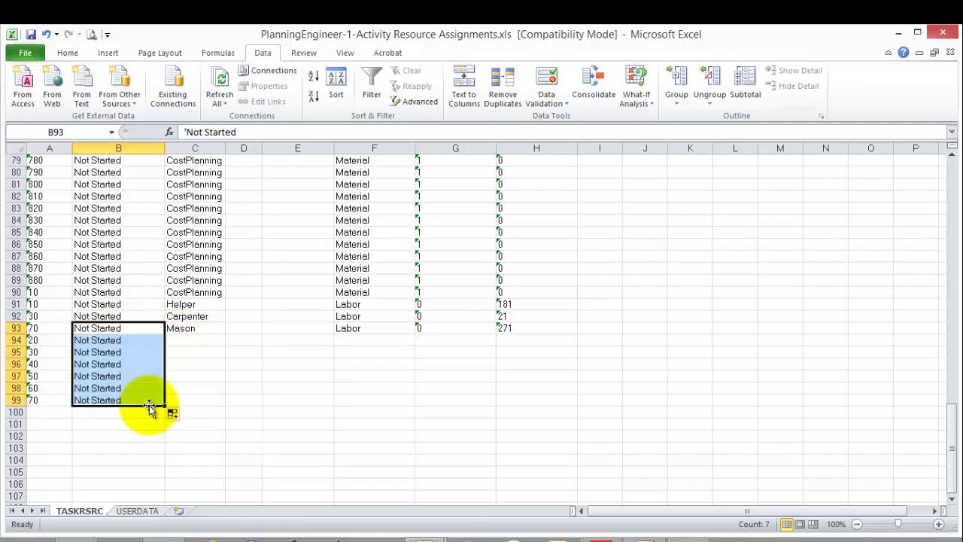
# - Copy the Helper resource from C91 and paste it as values into C94:C99
pyautogui.click(193, 304)
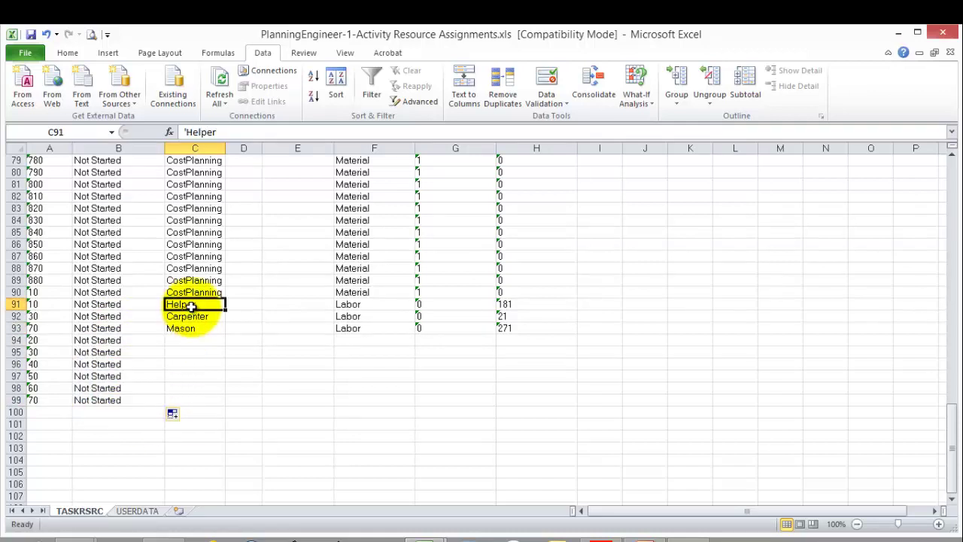
pyautogui.rightClick(194, 304)
pyautogui.click(240, 77)
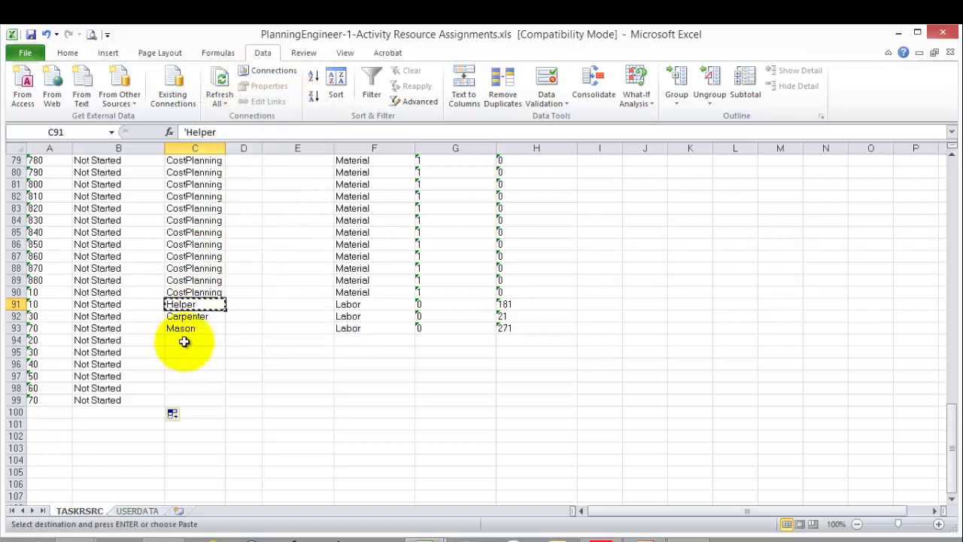
pyautogui.moveTo(188, 339); pyautogui.dragTo(183, 401)
pyautogui.rightClick(183, 401)
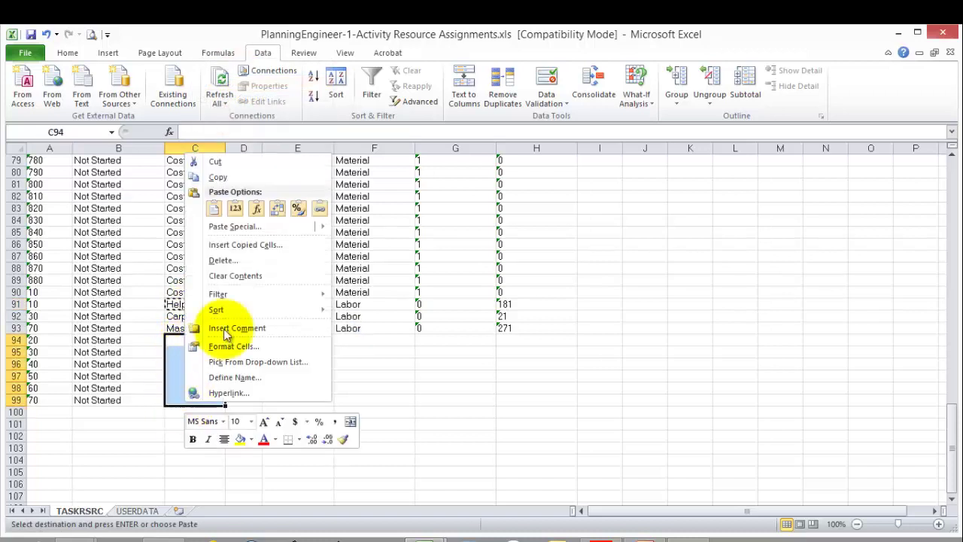
pyautogui.click(233, 210)
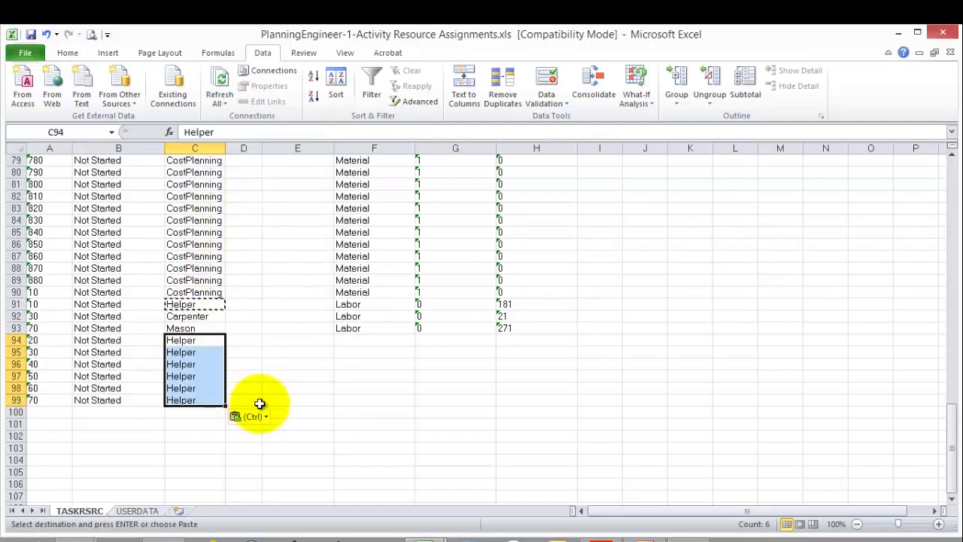
# - Copy the Labor resource type from F93 and paste it as values into F94:F99
pyautogui.rightClick(361, 327)
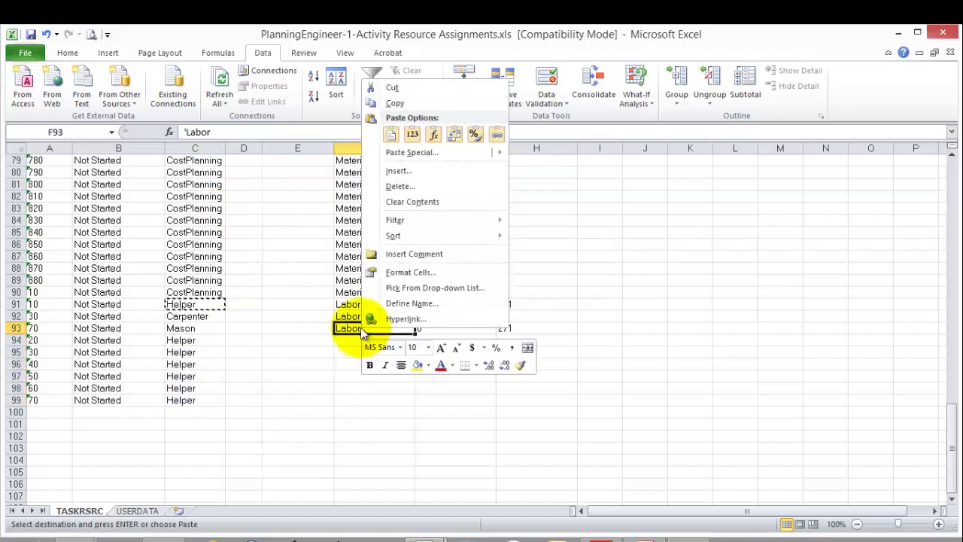
pyautogui.click(428, 101)
pyautogui.moveTo(358, 340); pyautogui.dragTo(354, 395)
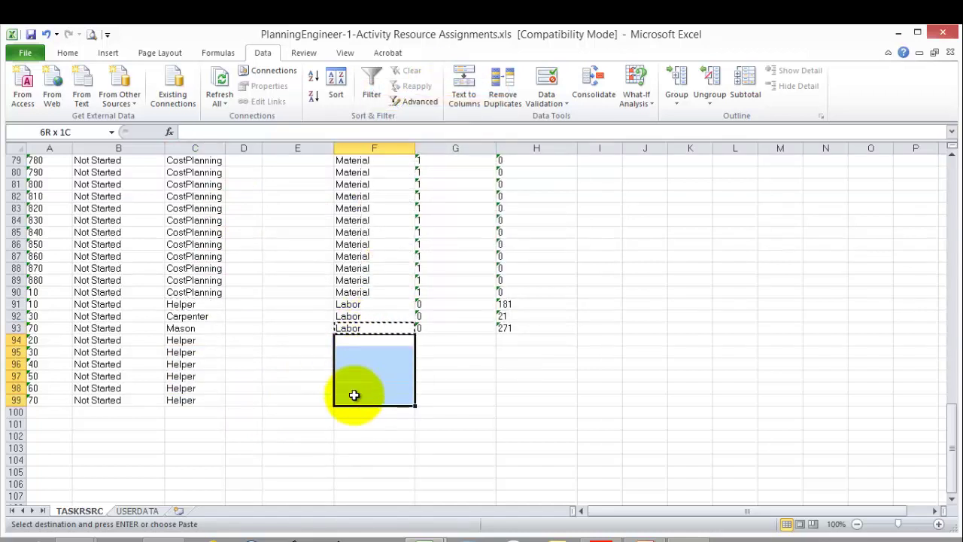
pyautogui.rightClick(354, 395)
pyautogui.click(406, 201)
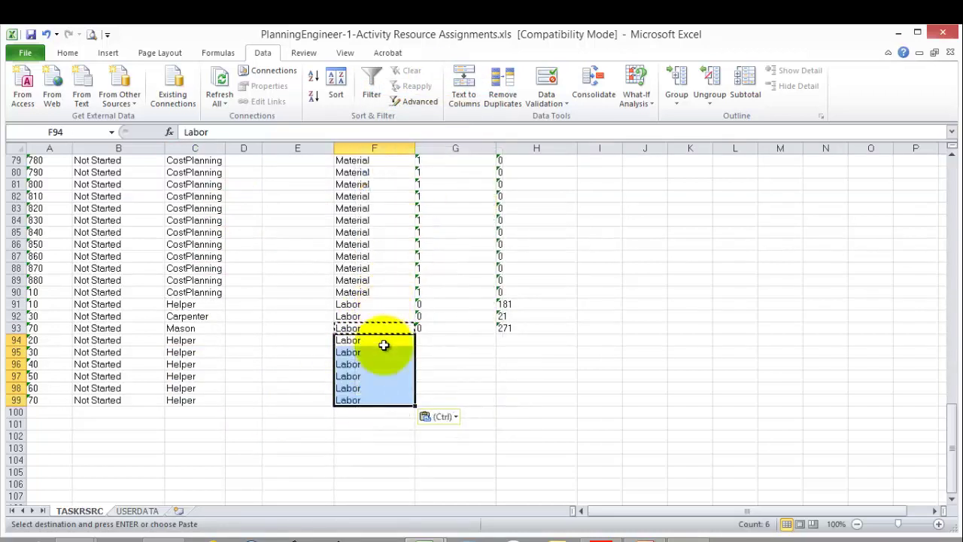
# - Copy the 0 from G92 and paste it as values into G93:G99
pyautogui.click(447, 327)
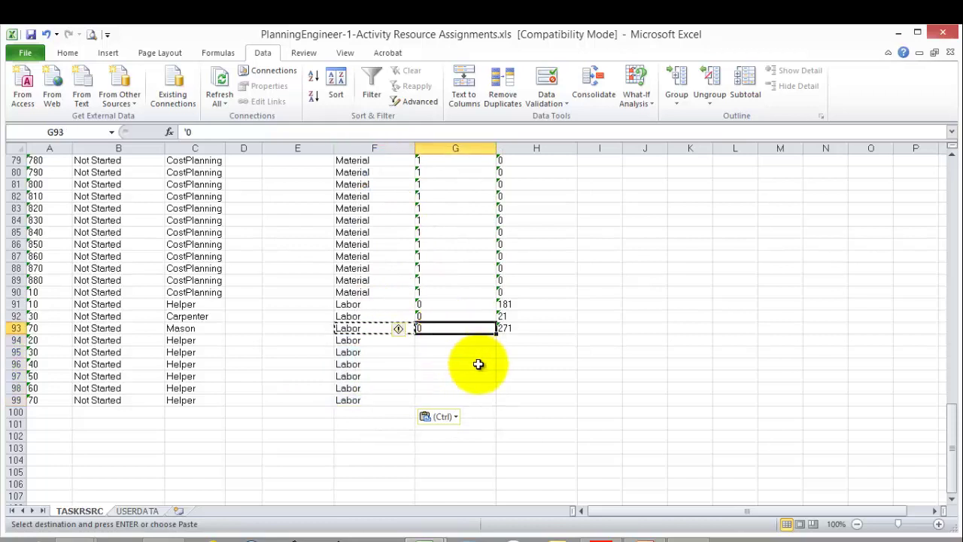
pyautogui.moveTo(494, 336); pyautogui.dragTo(477, 400)
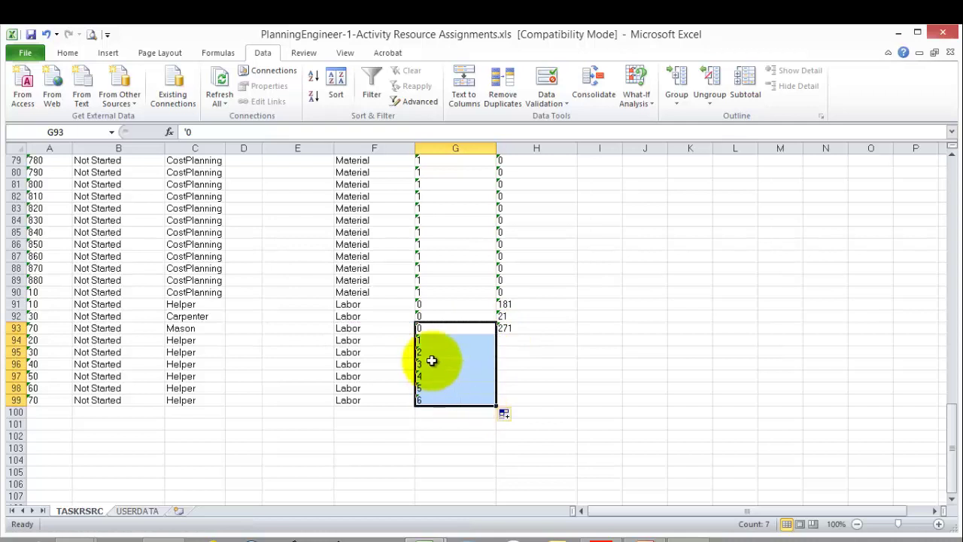
pyautogui.click(446, 315)
pyautogui.rightClick(441, 316)
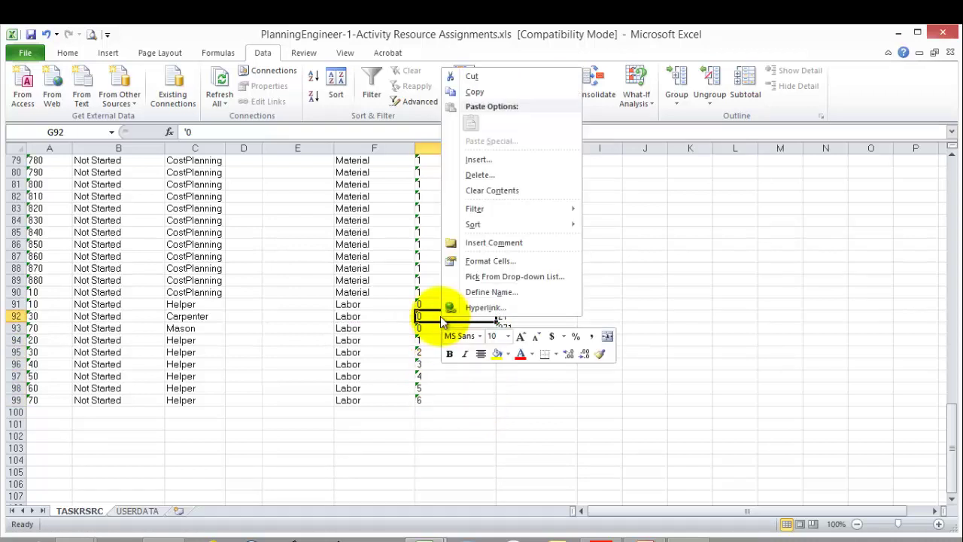
pyautogui.click(482, 92)
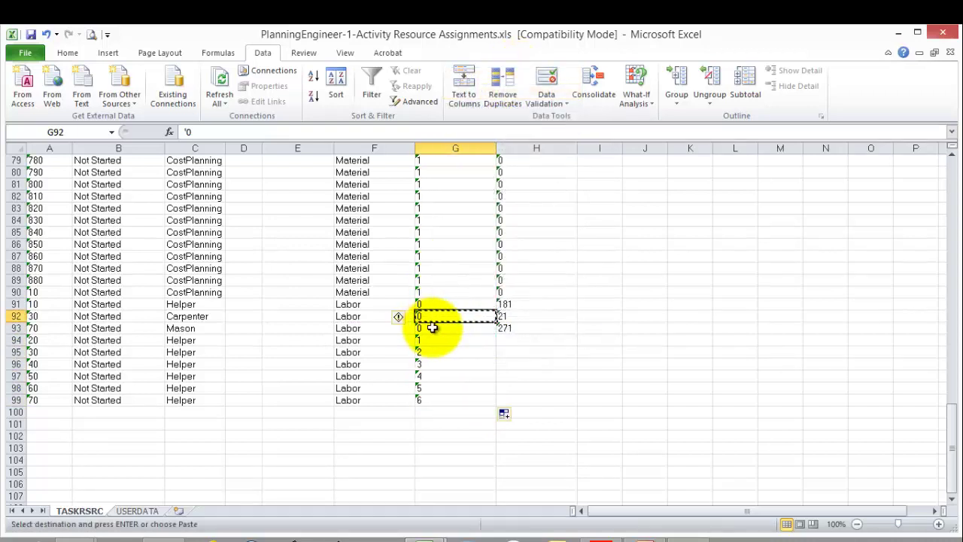
pyautogui.moveTo(433, 327); pyautogui.dragTo(426, 397)
pyautogui.rightClick(426, 399)
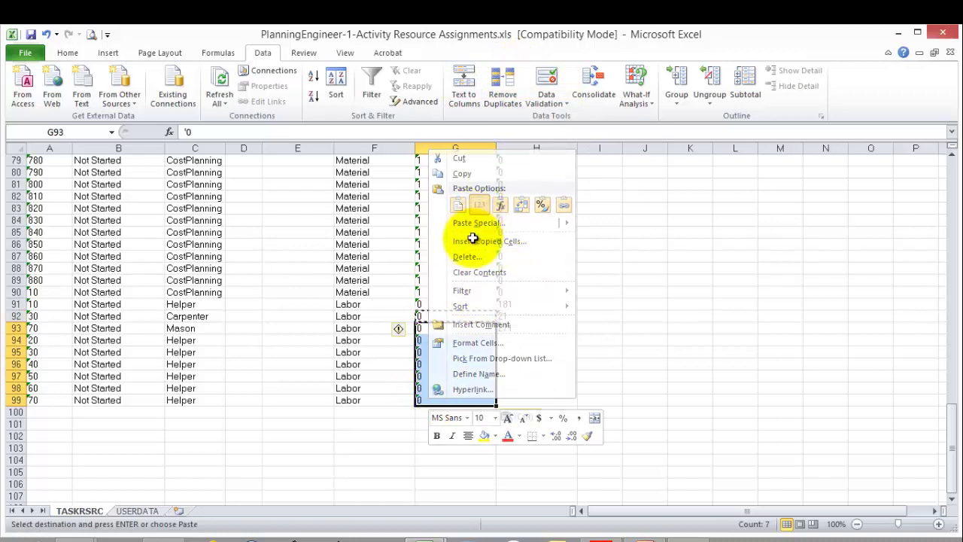
pyautogui.click(479, 204)
# - Copy the Labor/Helper figures of activities 20 to 70 from Resources-and-Activity-List.xls and paste them as values from H94 of the TASKRSRC sheet
pyautogui.click(518, 342)
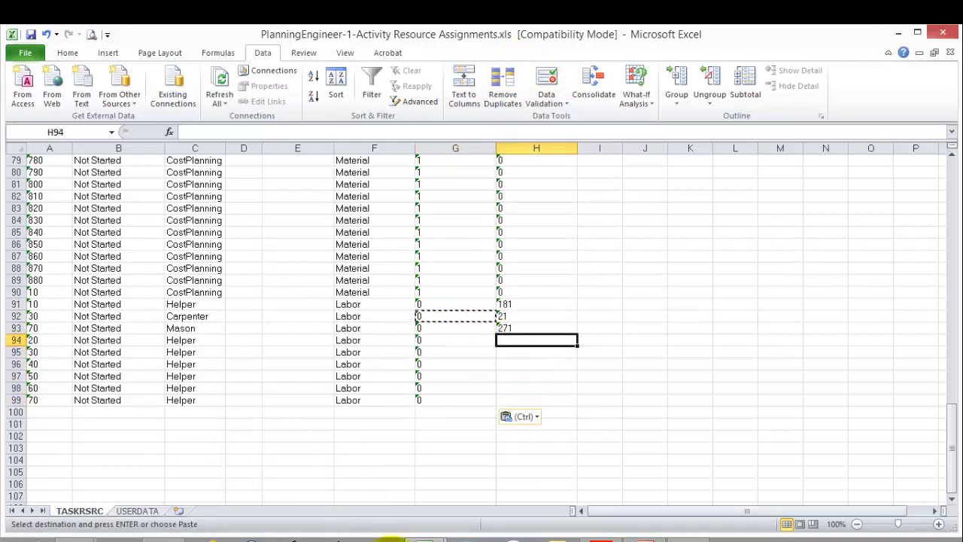
pyautogui.click(424, 538)
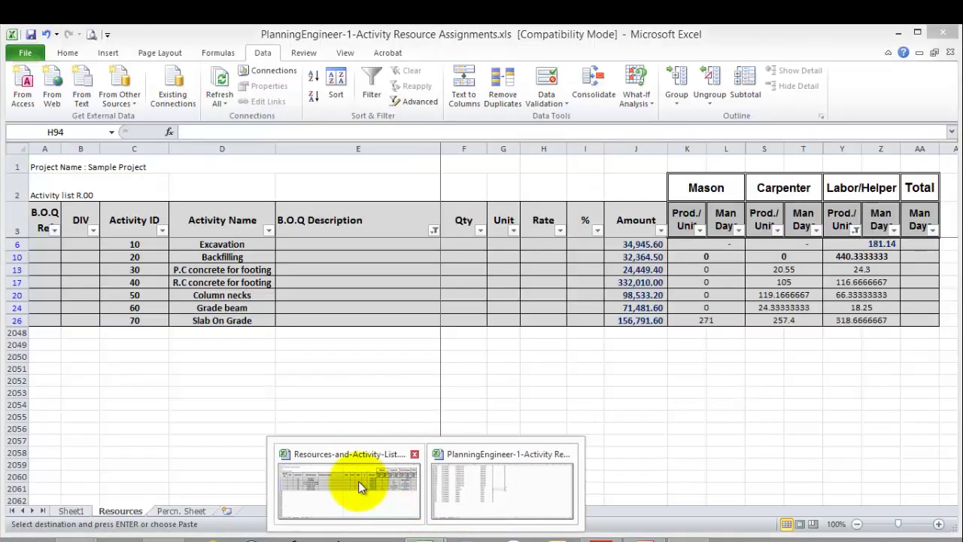
pyautogui.click(359, 480)
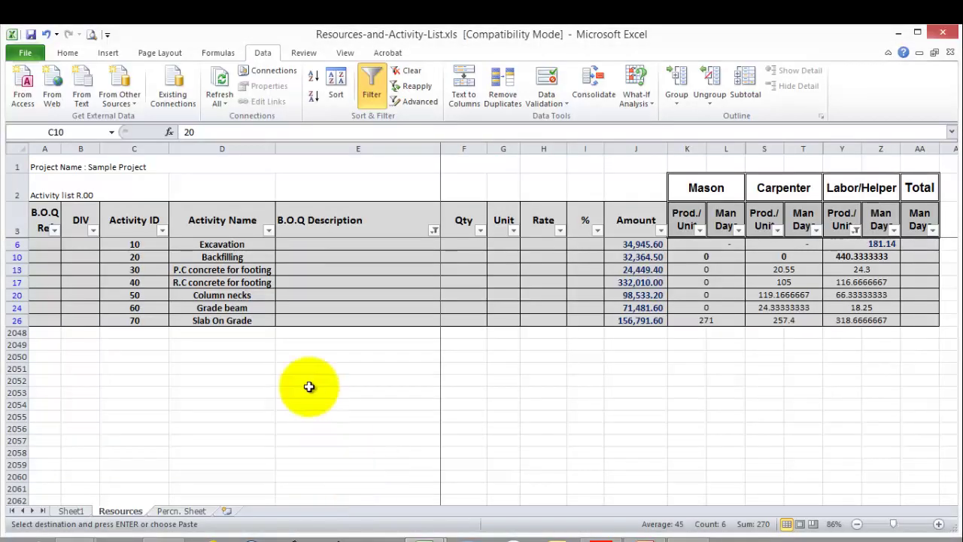
pyautogui.moveTo(888, 261); pyautogui.dragTo(856, 320)
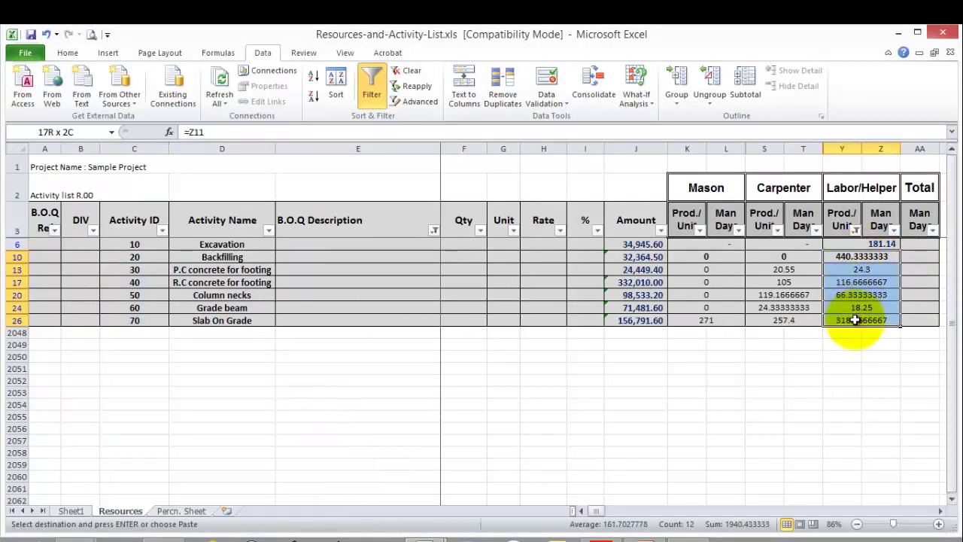
pyautogui.rightClick(856, 321)
pyautogui.click(757, 91)
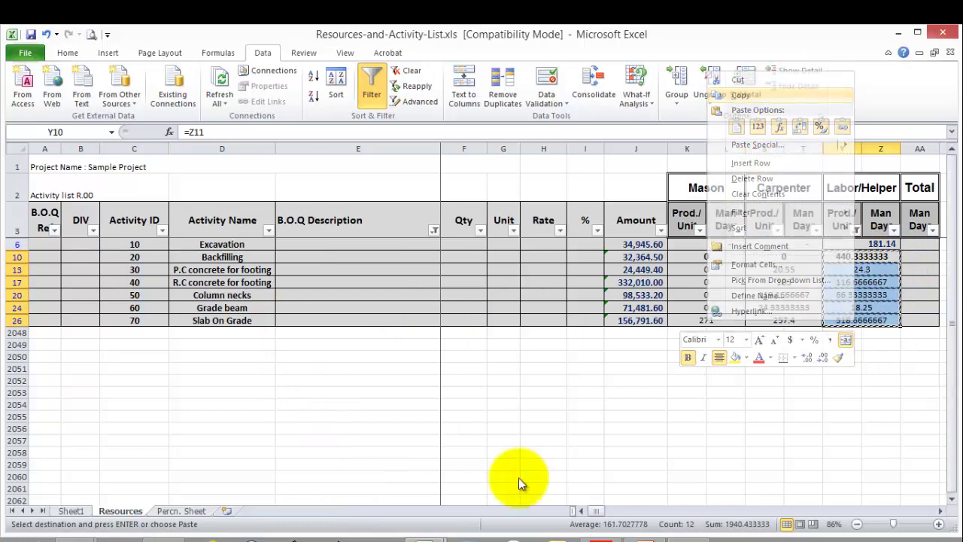
pyautogui.moveTo(369, 536)
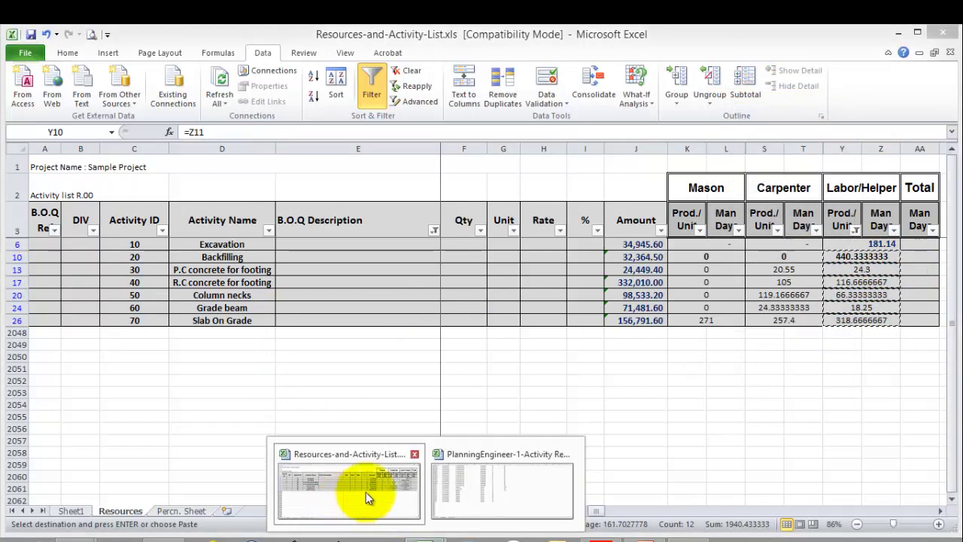
pyautogui.click(502, 489)
pyautogui.rightClick(518, 342)
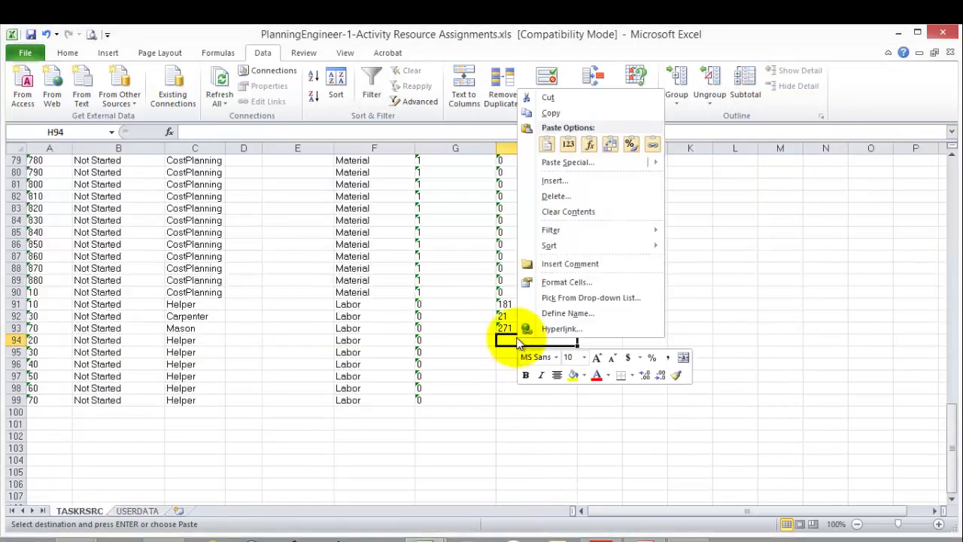
pyautogui.click(569, 144)
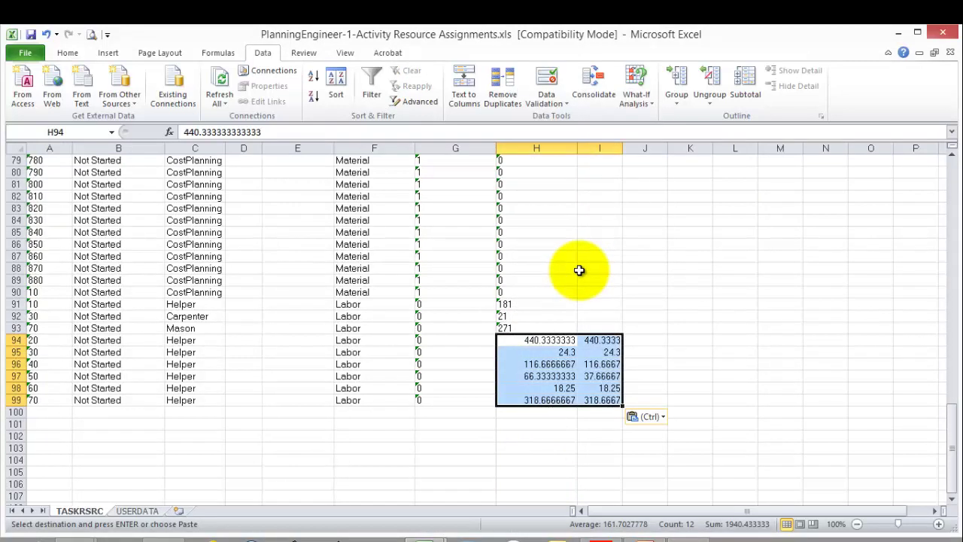
# - Clear the surplus pasted values in I94:I99
pyautogui.click(534, 423)
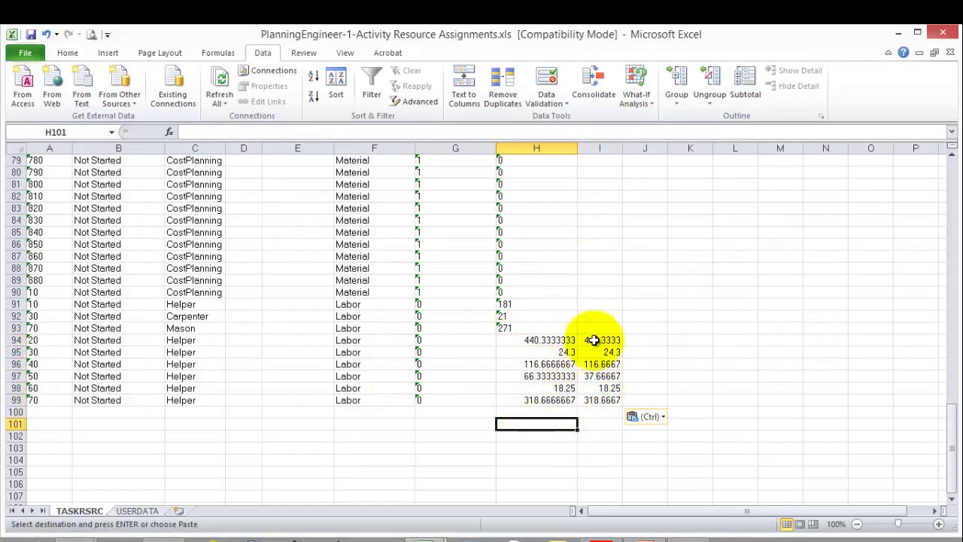
pyautogui.moveTo(593, 340); pyautogui.dragTo(594, 401)
pyautogui.press('Delete')
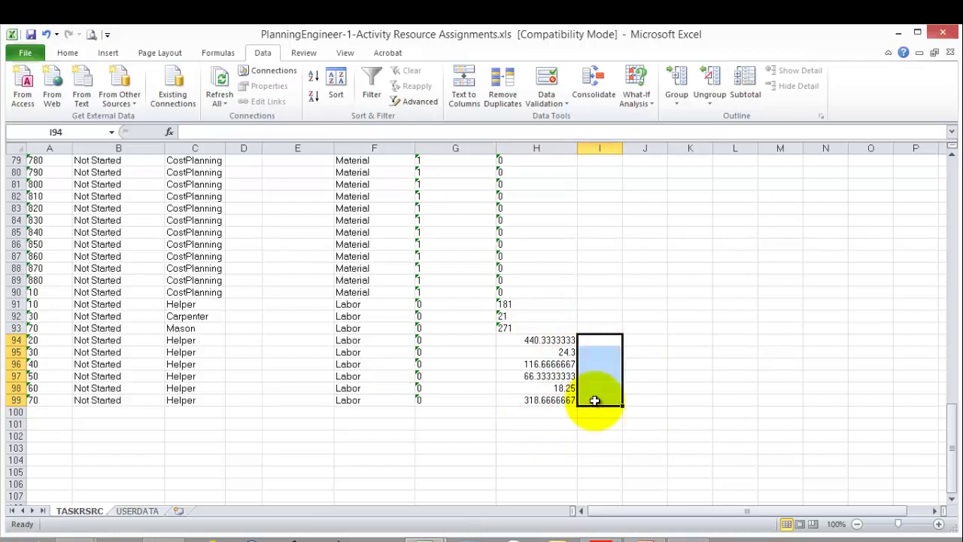
# - Convert the units in H94:H99 to text with Text to Columns, using the Delimited type and the Text column format
pyautogui.moveTo(555, 340); pyautogui.dragTo(551, 400)
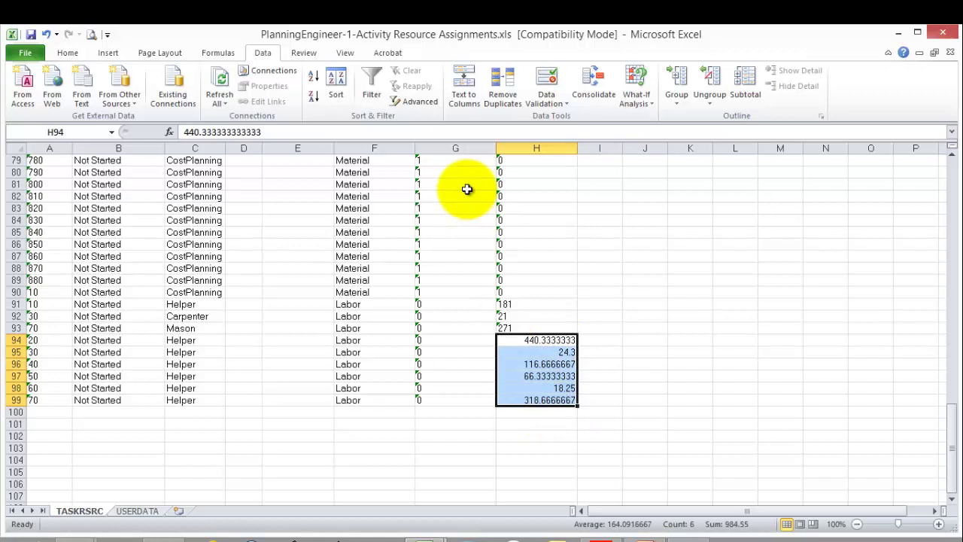
pyautogui.click(465, 92)
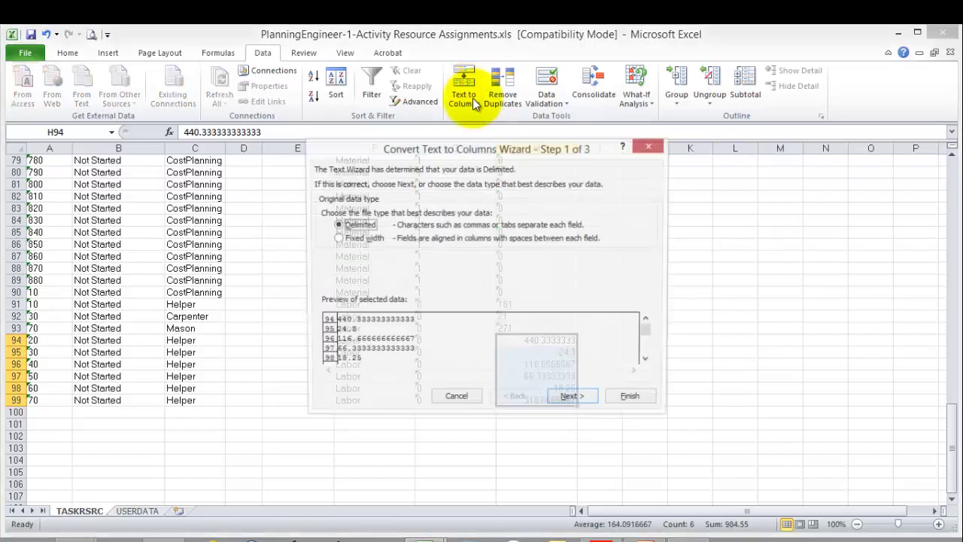
pyautogui.click(572, 400)
pyautogui.click(577, 400)
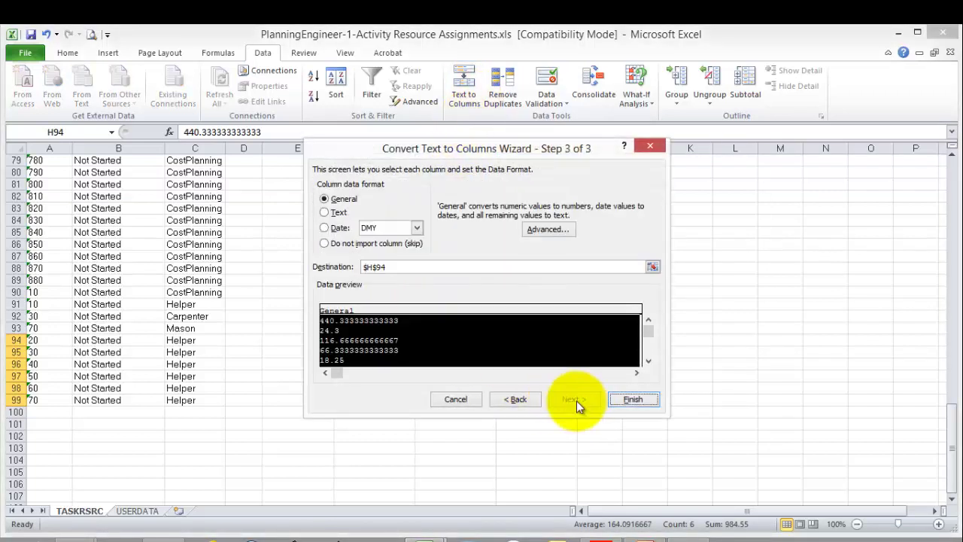
pyautogui.click(339, 212)
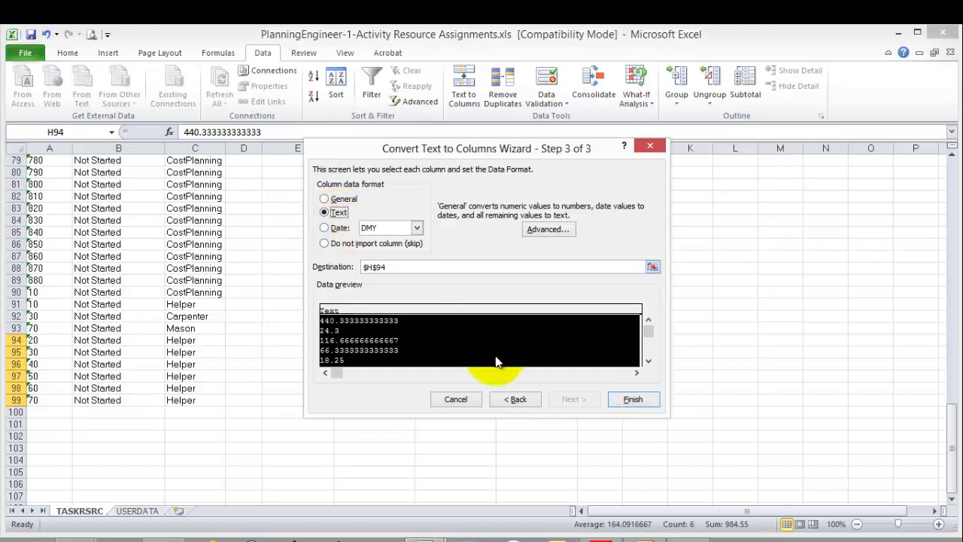
pyautogui.click(631, 400)
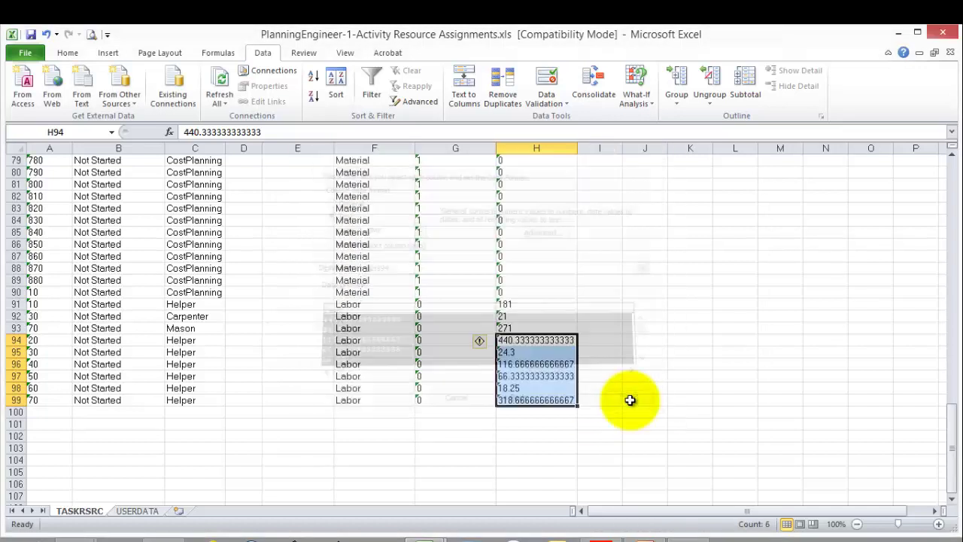
pyautogui.click(557, 437)
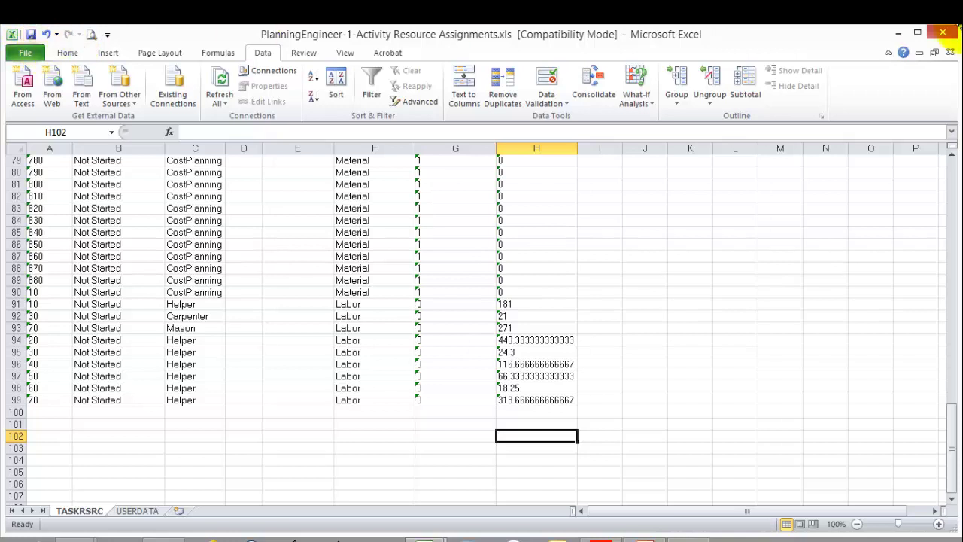
# - Close the assignments workbook and start a Spreadsheet (XLS) import in Primavera P6
pyautogui.click(951, 33)
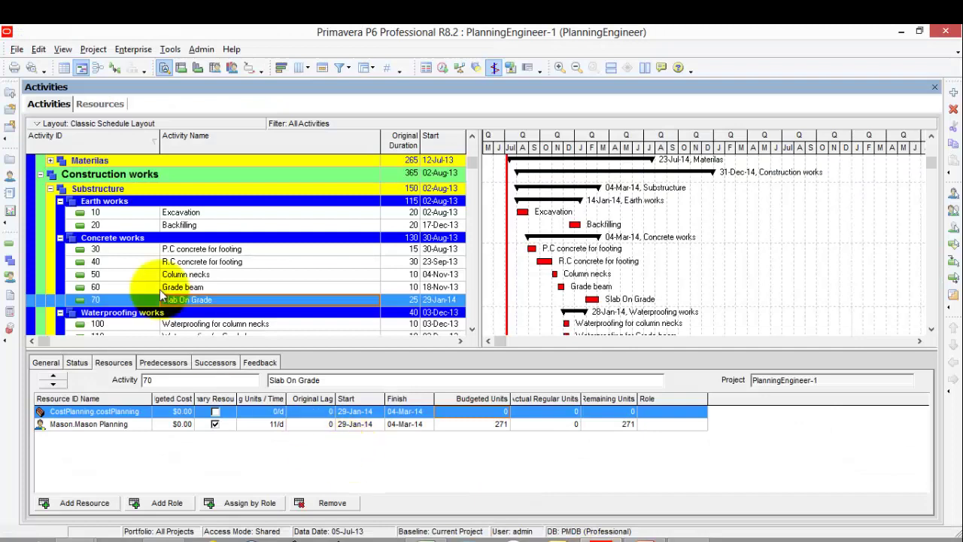
pyautogui.click(16, 49)
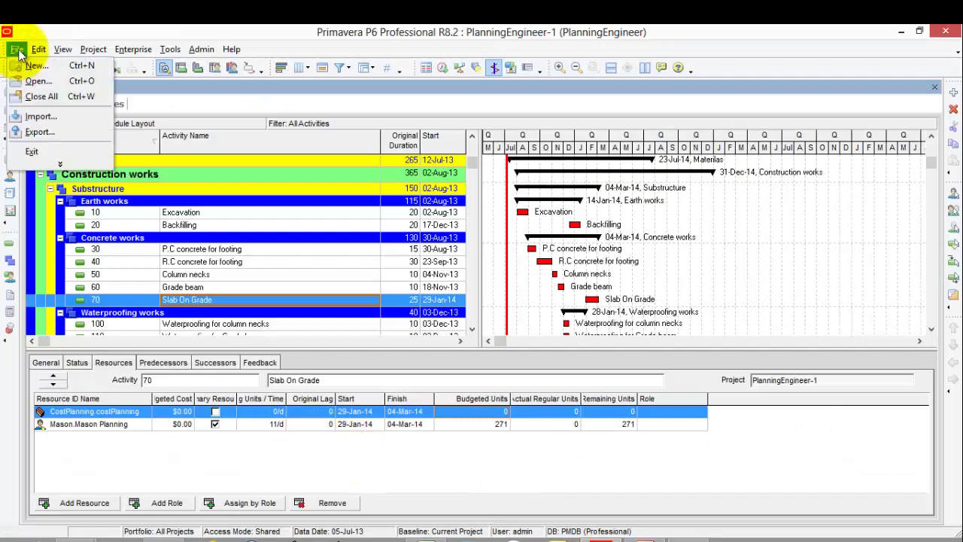
pyautogui.click(66, 106)
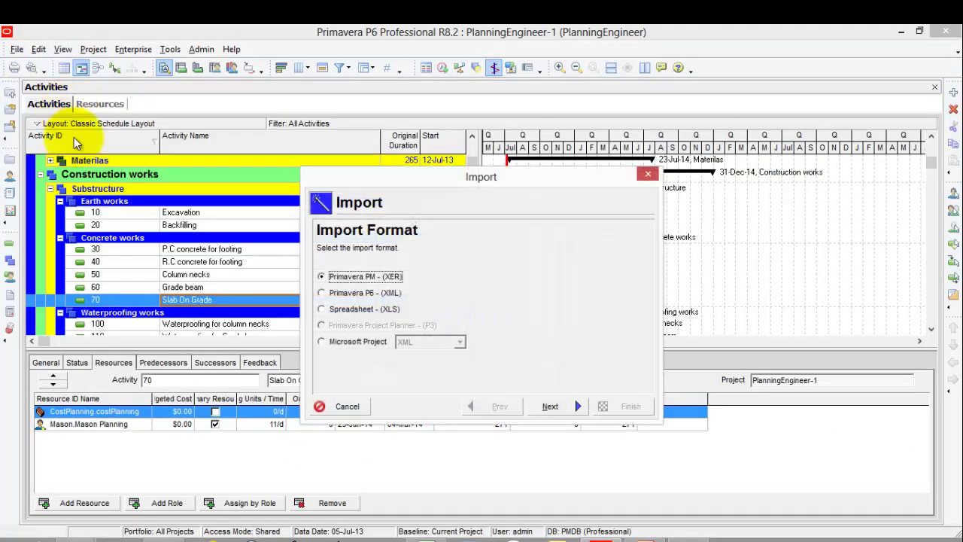
pyautogui.click(553, 406)
pyautogui.click(562, 344)
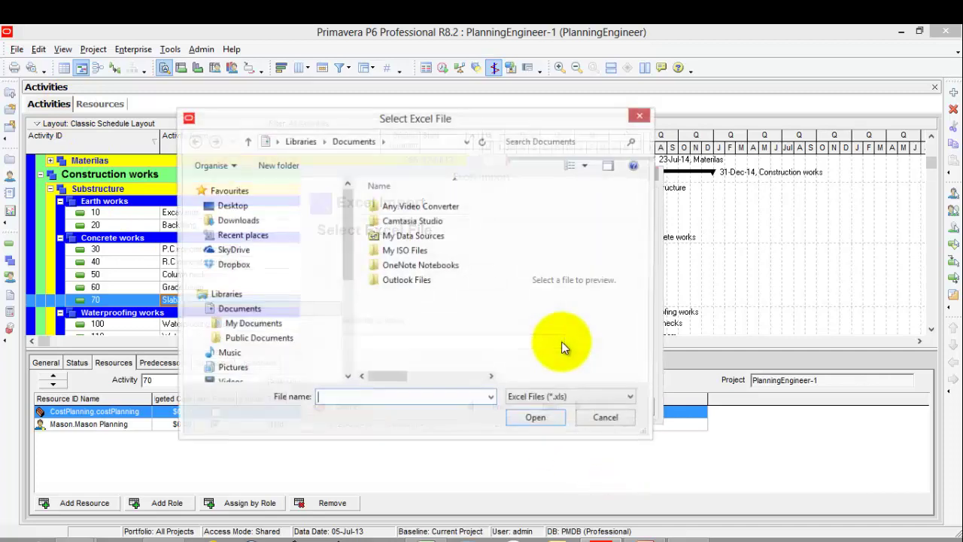
pyautogui.click(278, 143)
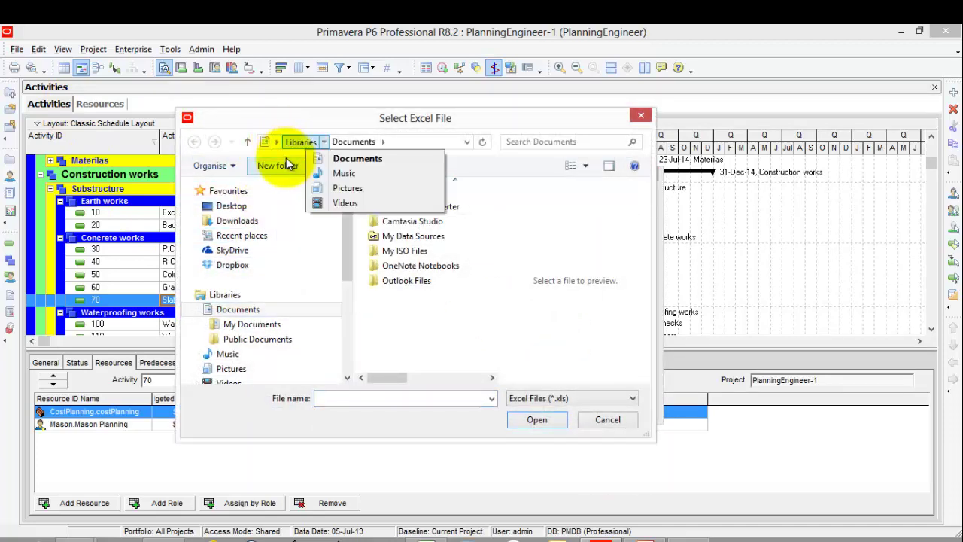
pyautogui.click(278, 159)
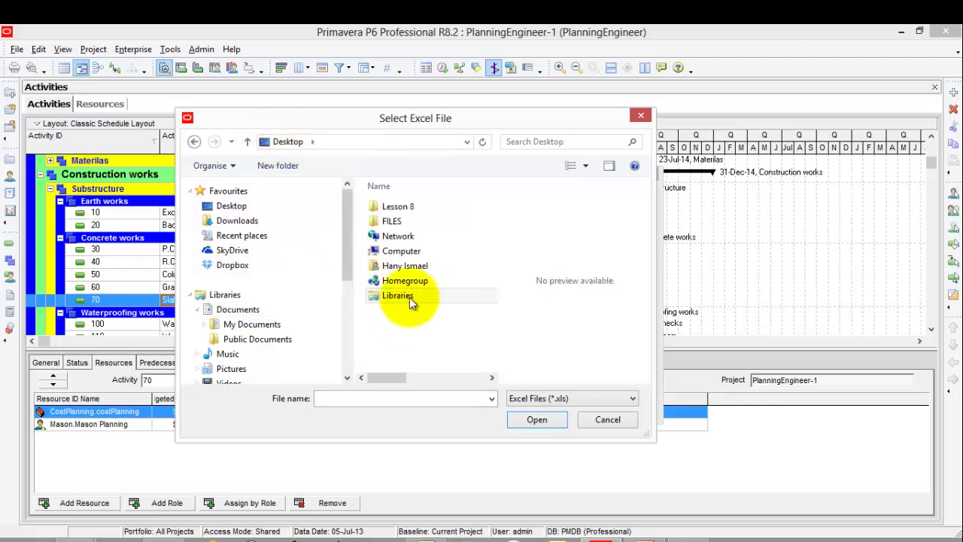
pyautogui.doubleClick(397, 207)
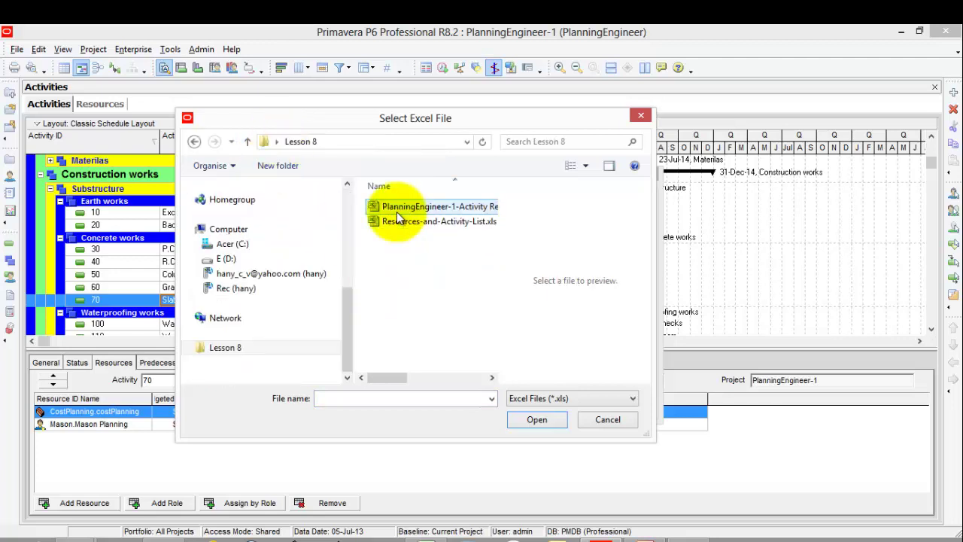
pyautogui.doubleClick(448, 221)
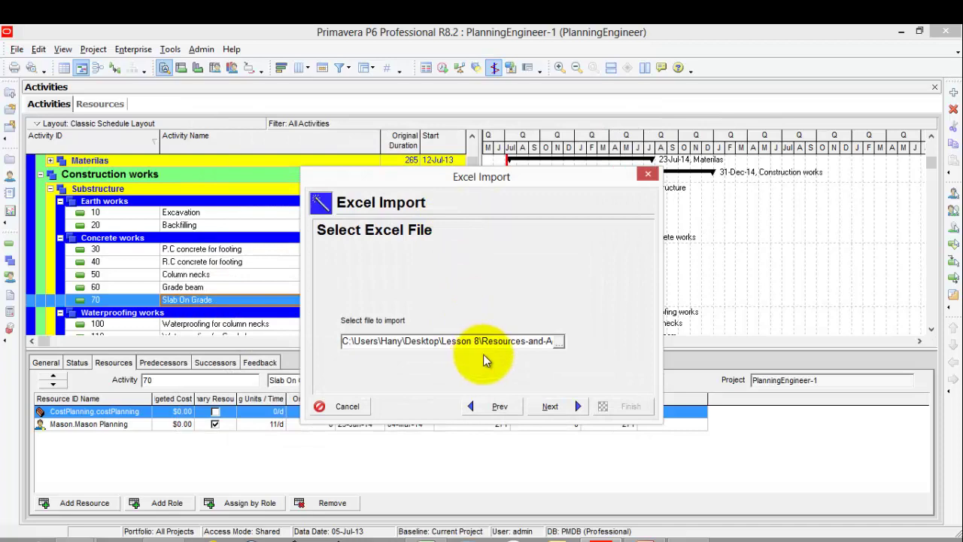
# - Choose PlanningEngineer-1-Activity Resource Assignments.xls from the Lesson 8 folder on the Desktop as the file to import
pyautogui.click(557, 341)
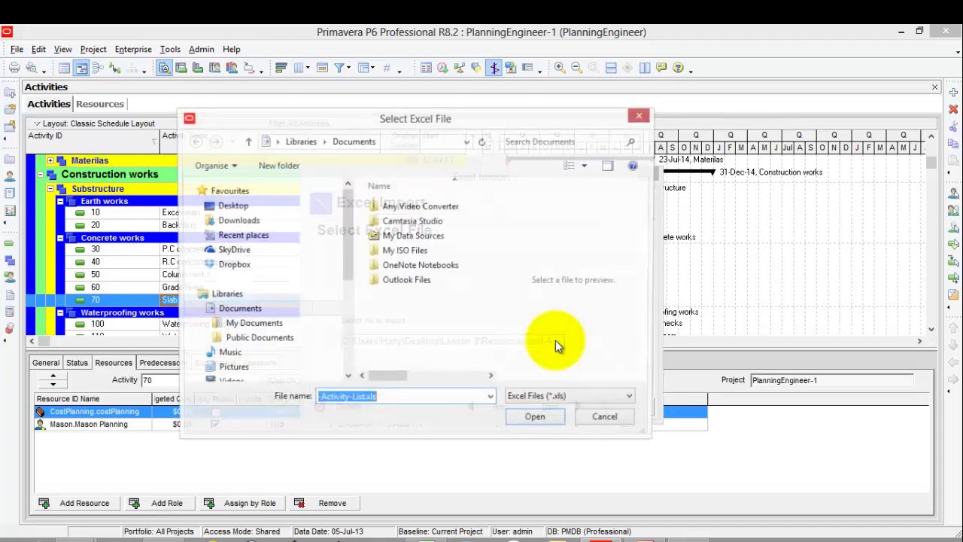
pyautogui.click(277, 142)
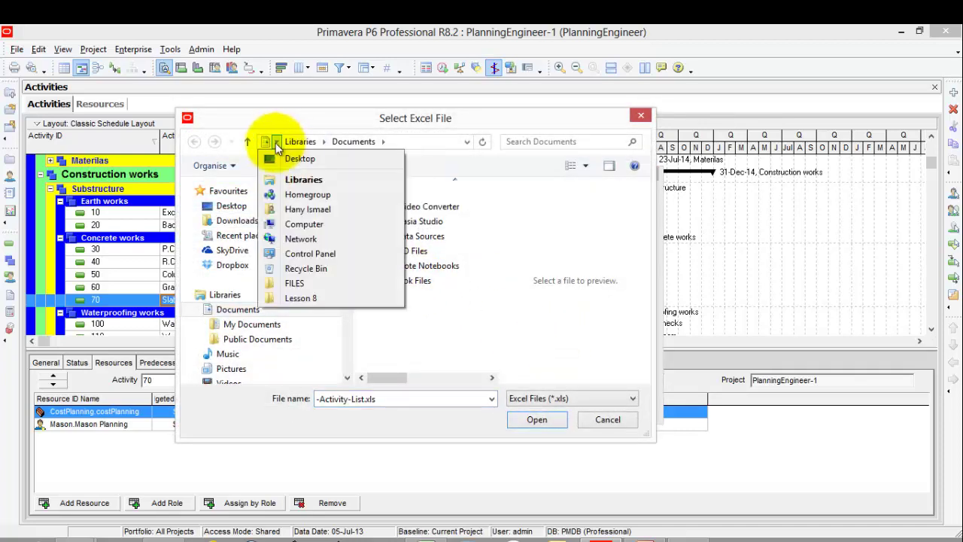
pyautogui.click(276, 164)
pyautogui.doubleClick(420, 209)
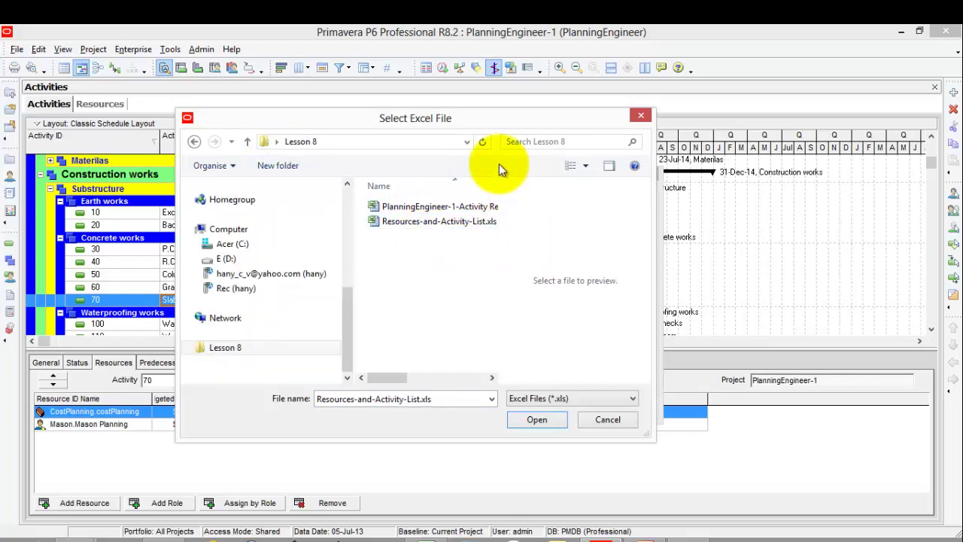
pyautogui.moveTo(501, 182); pyautogui.dragTo(624, 204)
pyautogui.doubleClick(497, 205)
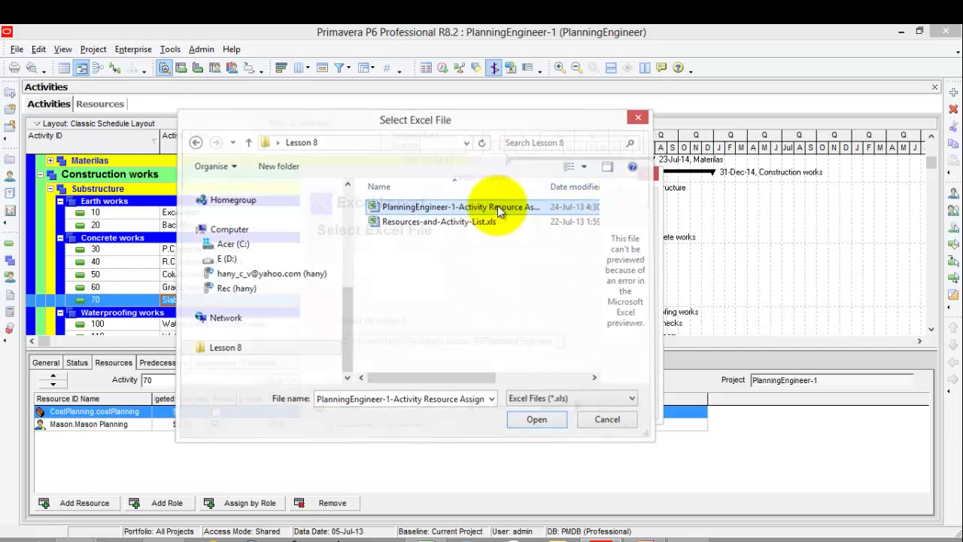
# - Import the Resource Assignments data with Update Existing Project, using PlanningEngineer-1 as the destination project
pyautogui.click(553, 406)
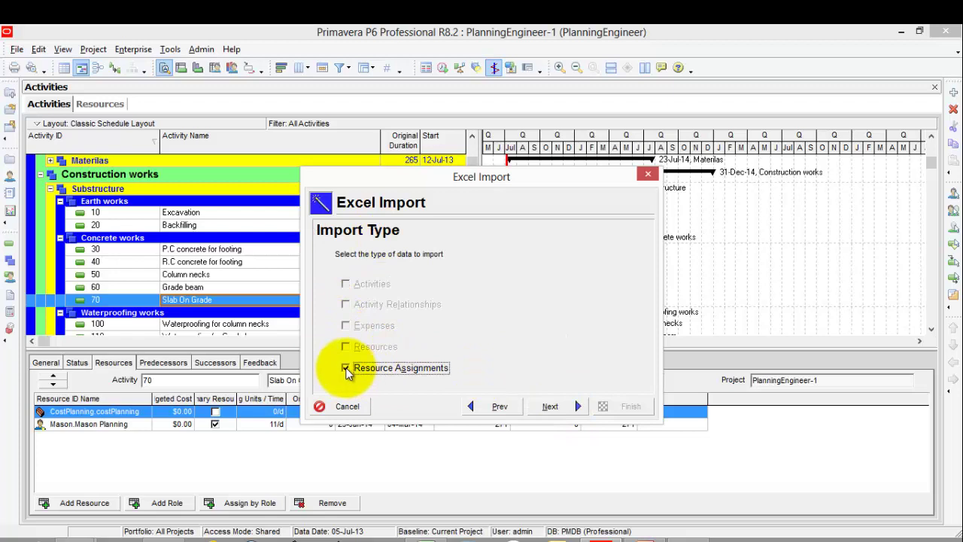
pyautogui.click(560, 406)
pyautogui.click(580, 298)
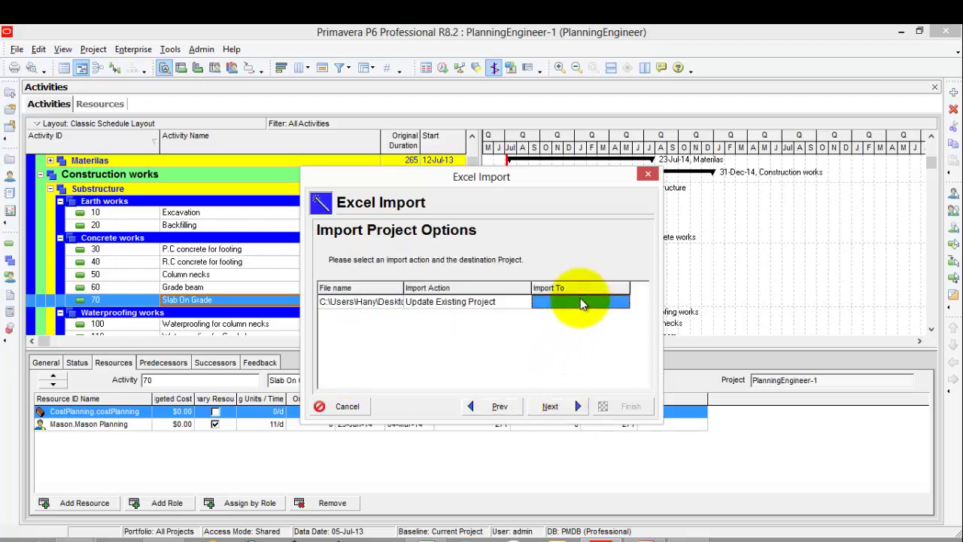
pyautogui.click(621, 304)
pyautogui.click(624, 301)
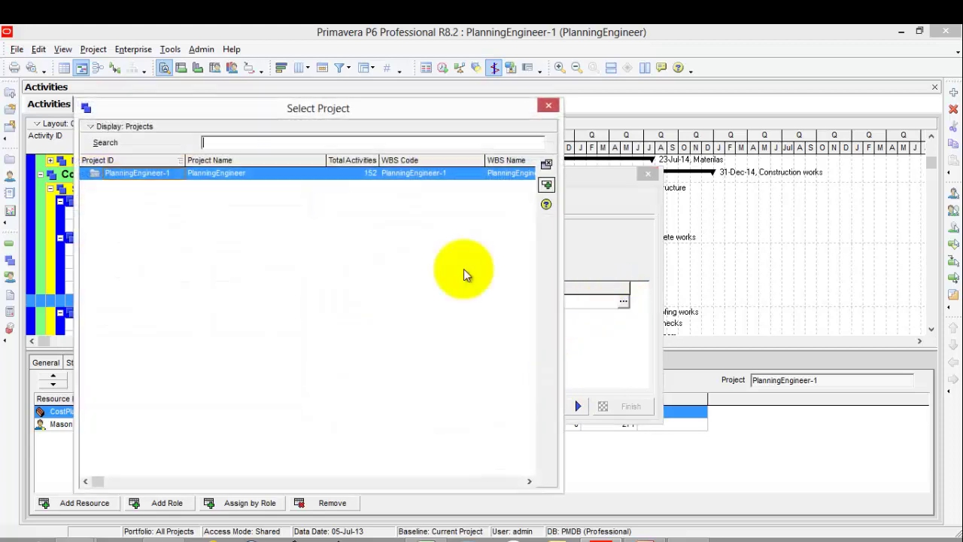
pyautogui.doubleClick(140, 176)
pyautogui.click(550, 407)
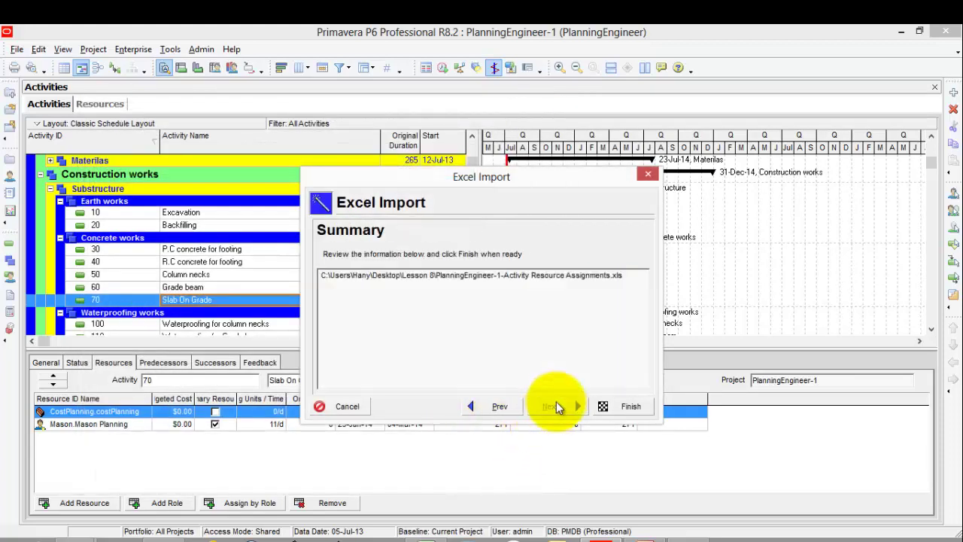
pyautogui.click(626, 406)
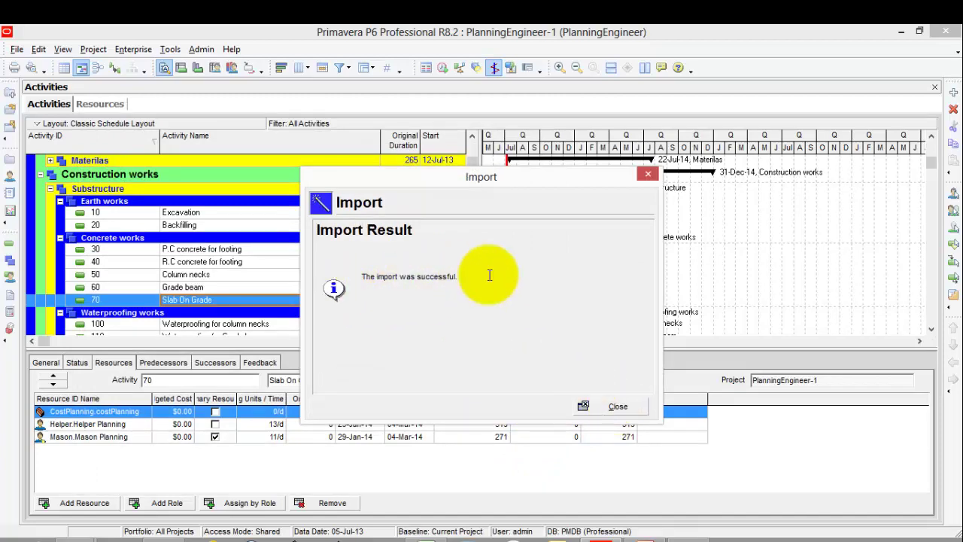
pyautogui.click(618, 407)
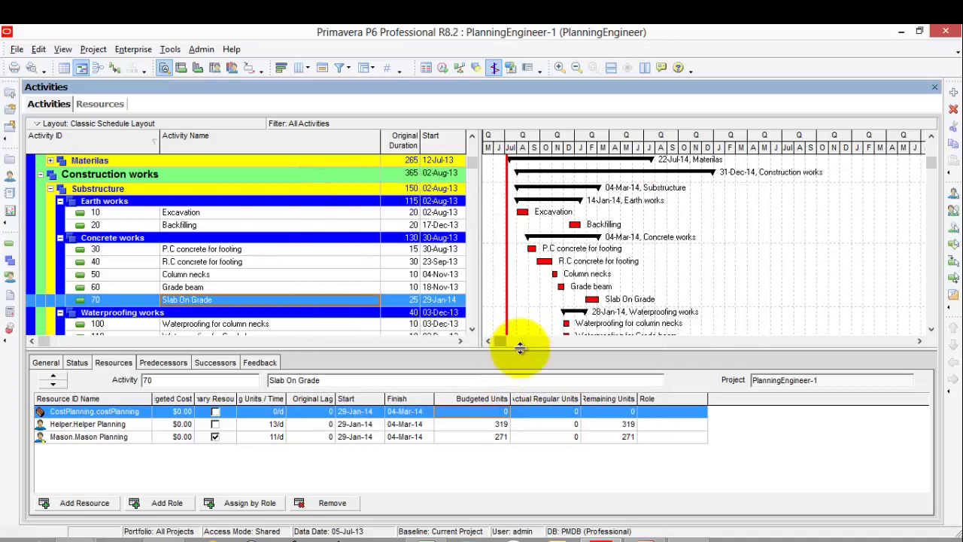
# - Compare the Helper budgeted units of activity 20 (Backfilling) with its Labor/Helper figure in Resources-and-Activity-List.xls
pyautogui.click(423, 537)
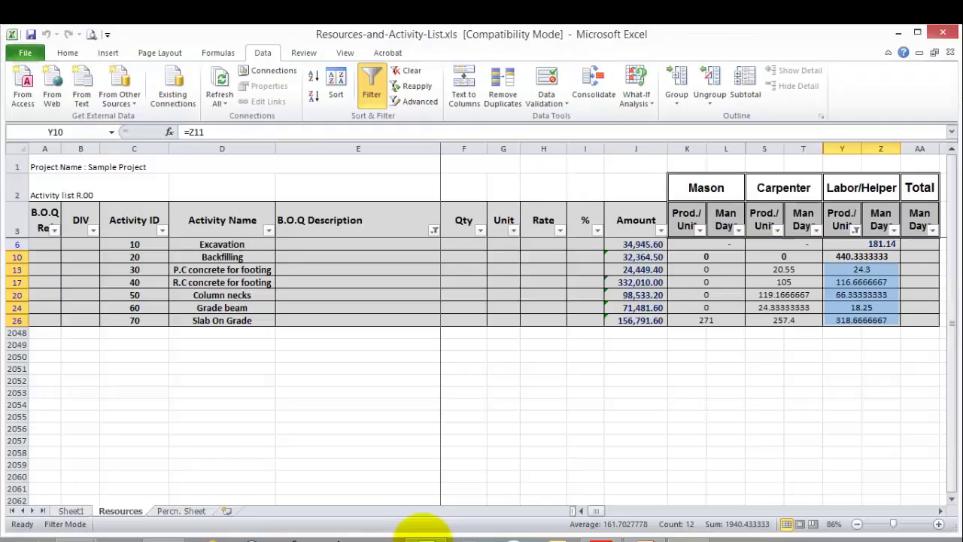
pyautogui.click(423, 537)
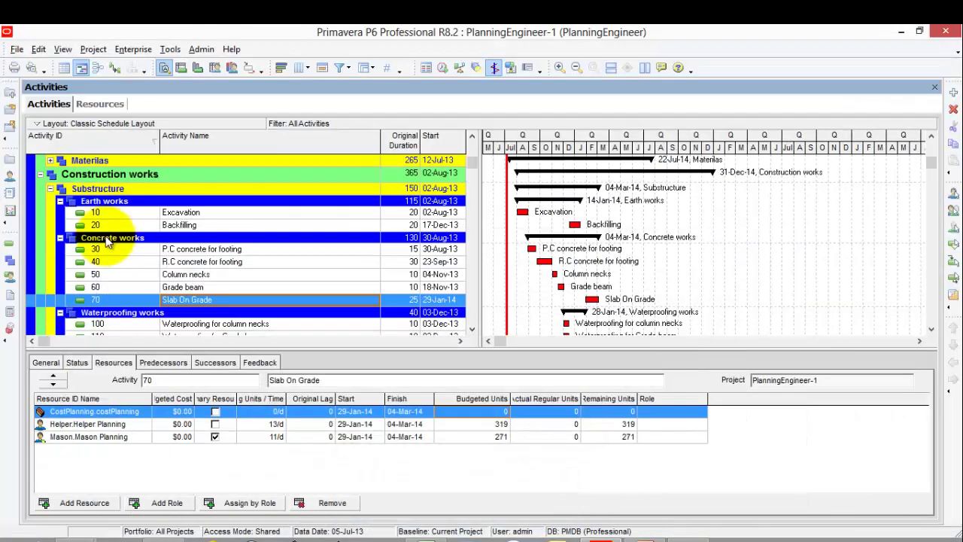
pyautogui.click(219, 226)
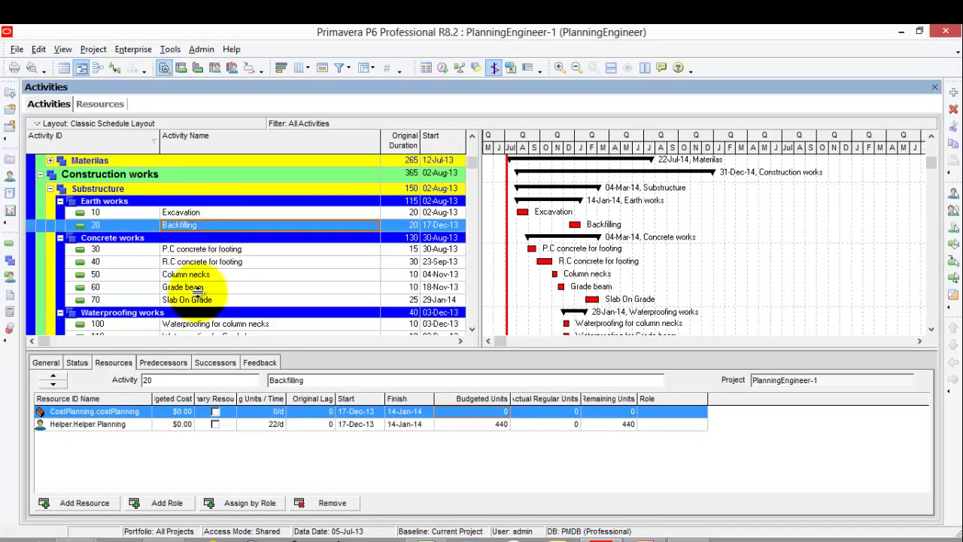
pyautogui.click(89, 424)
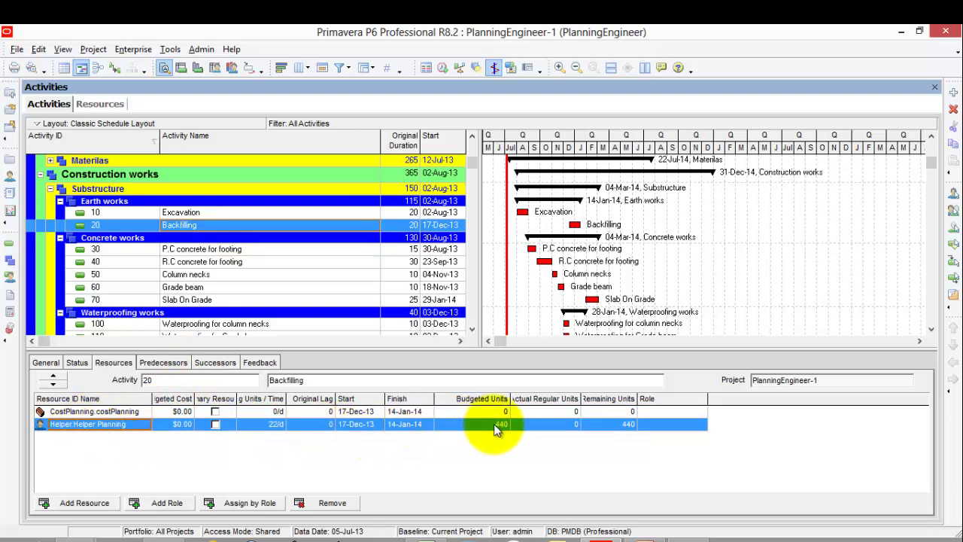
pyautogui.click(435, 534)
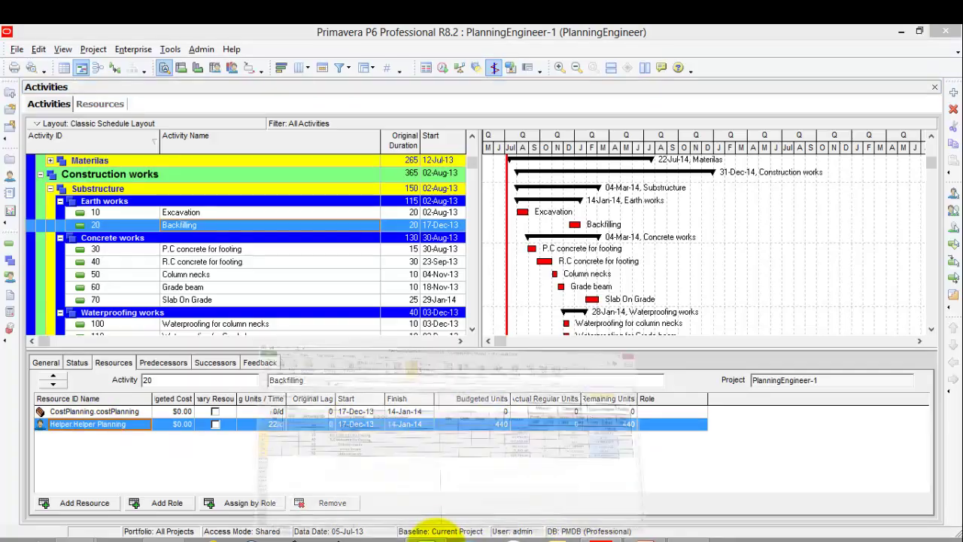
pyautogui.click(857, 257)
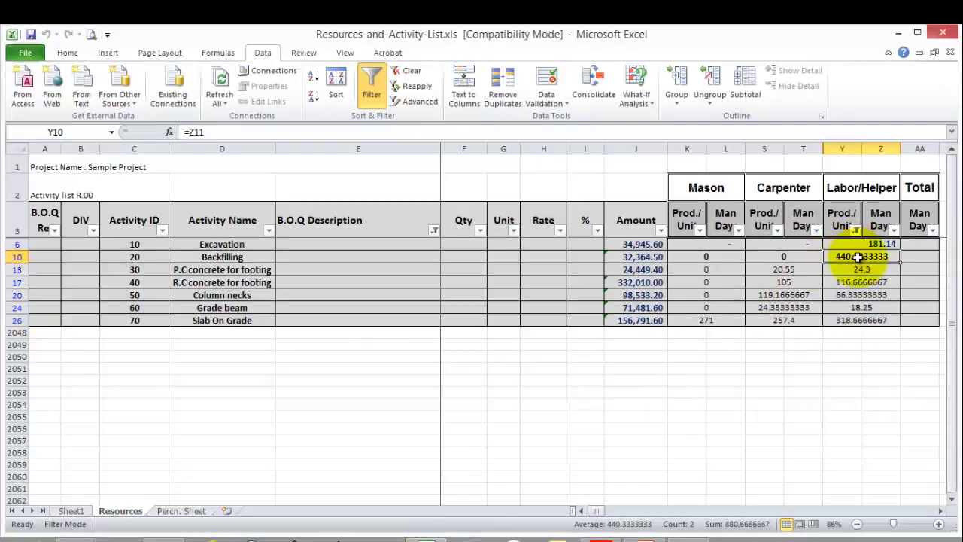
# - Check the Helper units of activity 30 (P.C concrete for footing) in Primavera P6 and widen the Actual Regular Units and Remaining Units columns
pyautogui.click(134, 269)
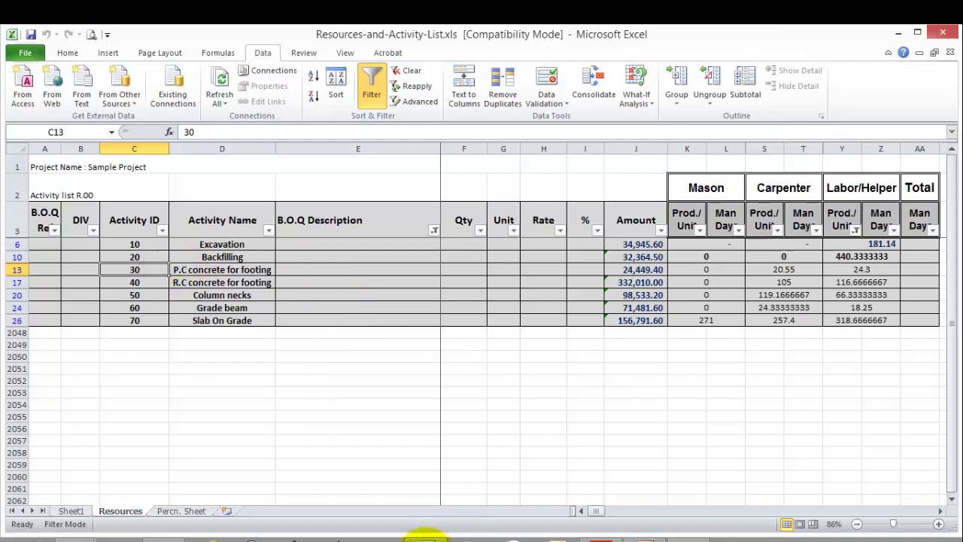
pyautogui.click(429, 535)
pyautogui.click(96, 250)
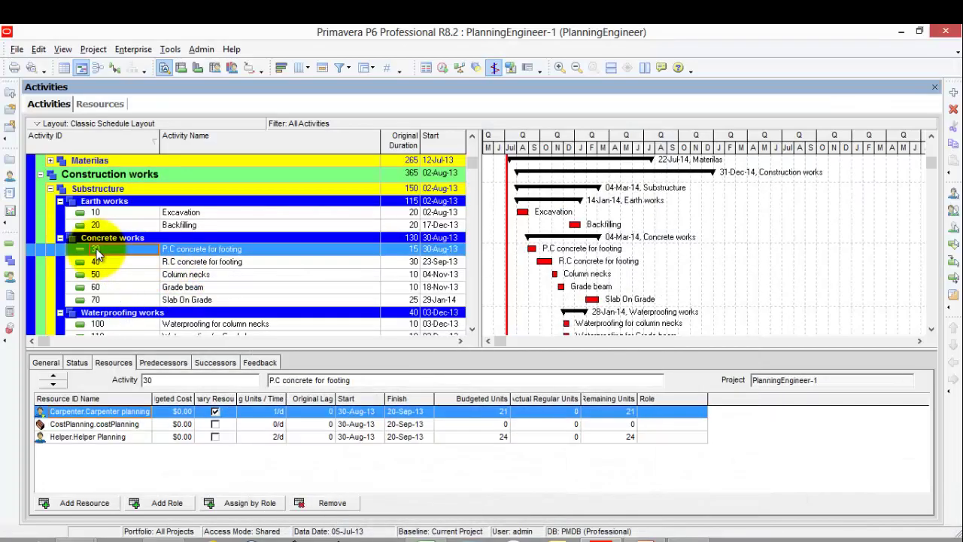
pyautogui.click(87, 437)
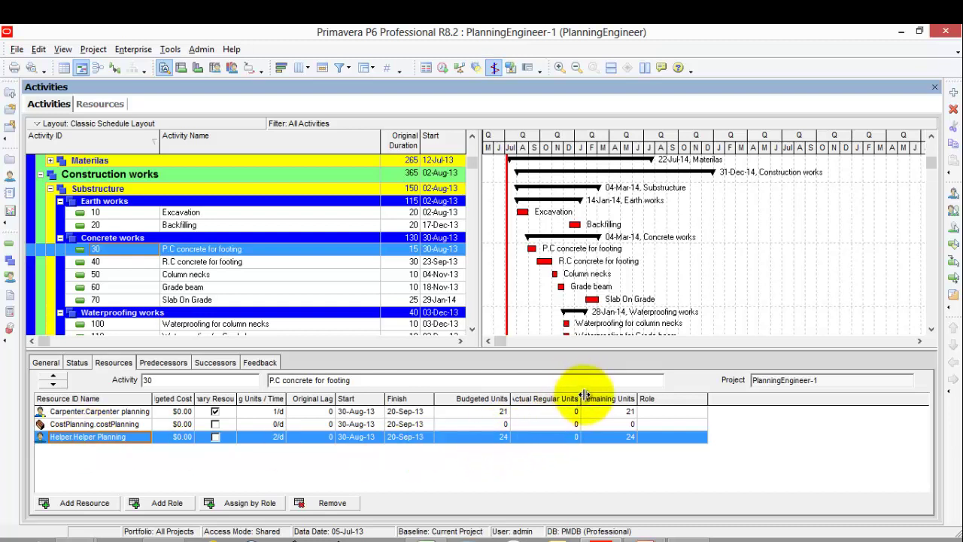
pyautogui.moveTo(584, 397); pyautogui.dragTo(681, 401)
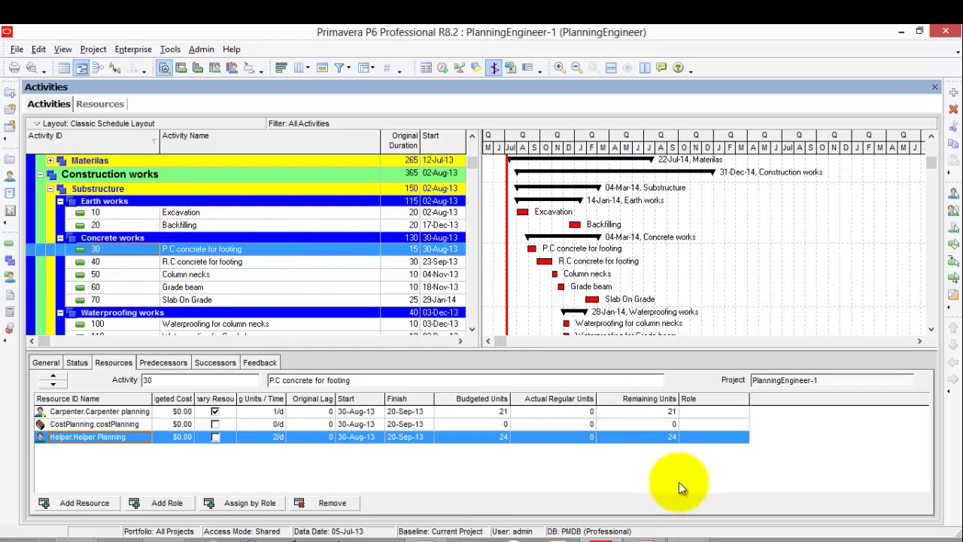
# - Remove the filter on the Labor/Helper Prod./Unit column in Resources-and-Activity-List.xls by including all values
pyautogui.click(430, 536)
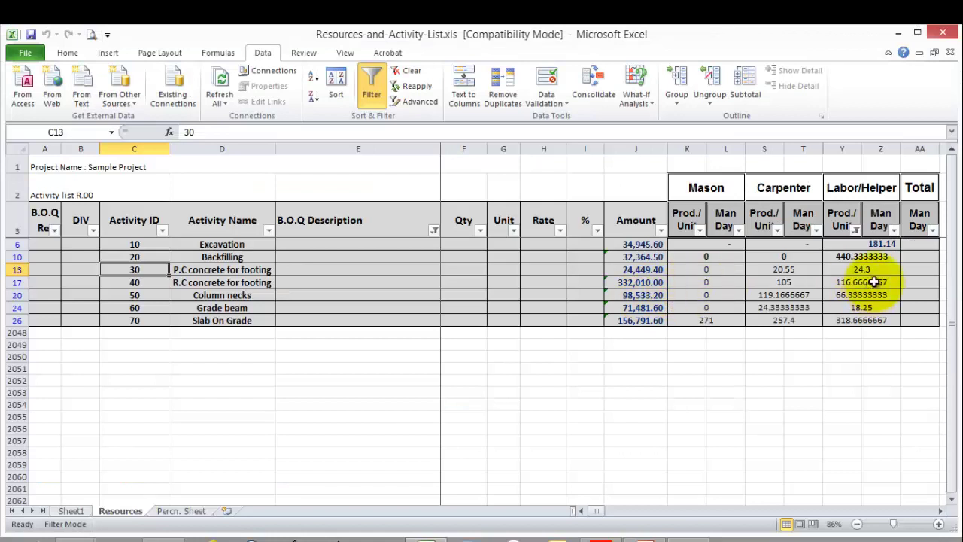
pyautogui.click(858, 230)
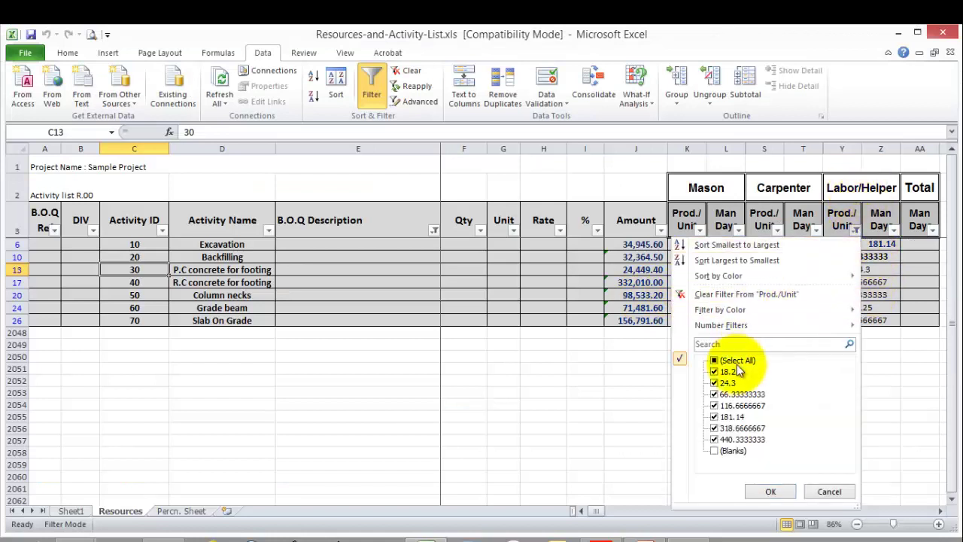
pyautogui.click(737, 363)
pyautogui.click(786, 493)
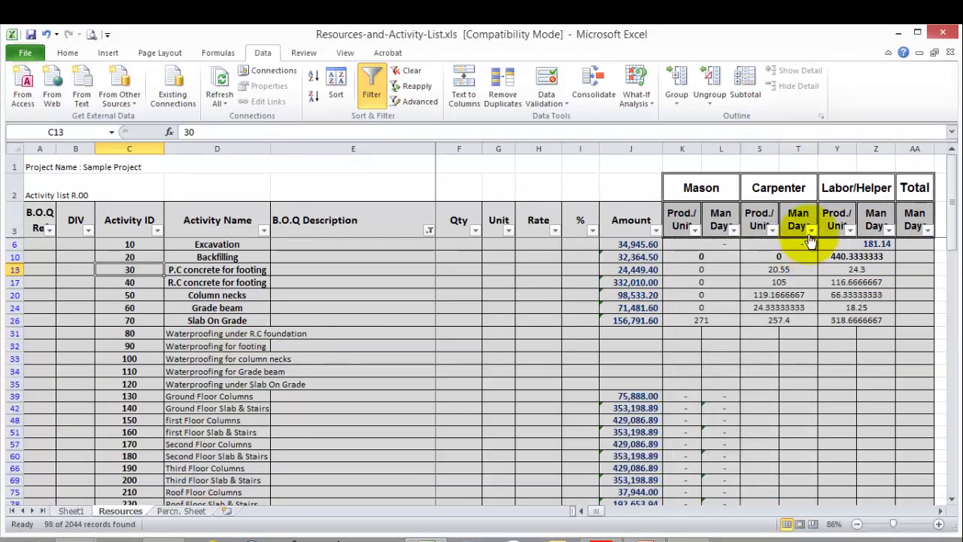
# - Filter the Carpenter Prod./Unit column to exclude the "-", 0 and blank entries
pyautogui.click(777, 230)
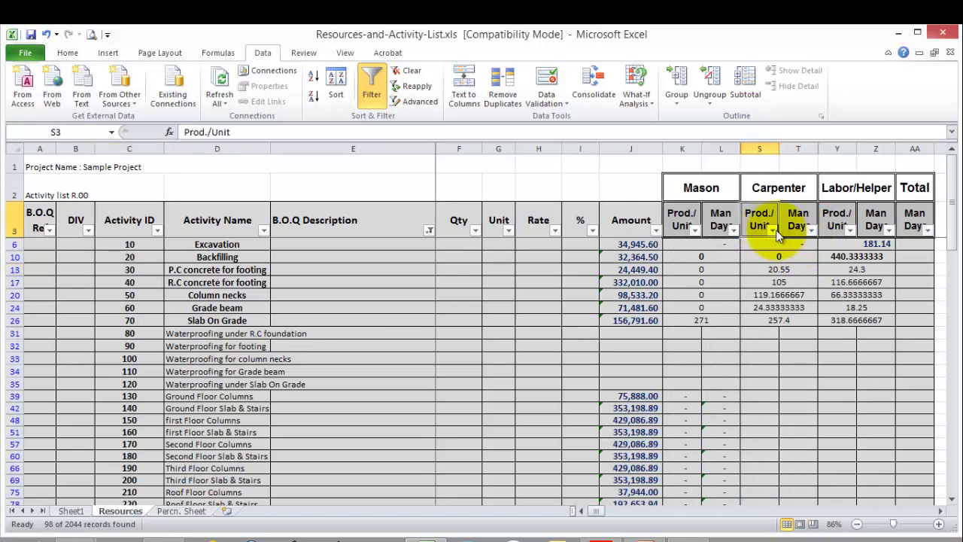
pyautogui.click(775, 231)
pyautogui.click(632, 371)
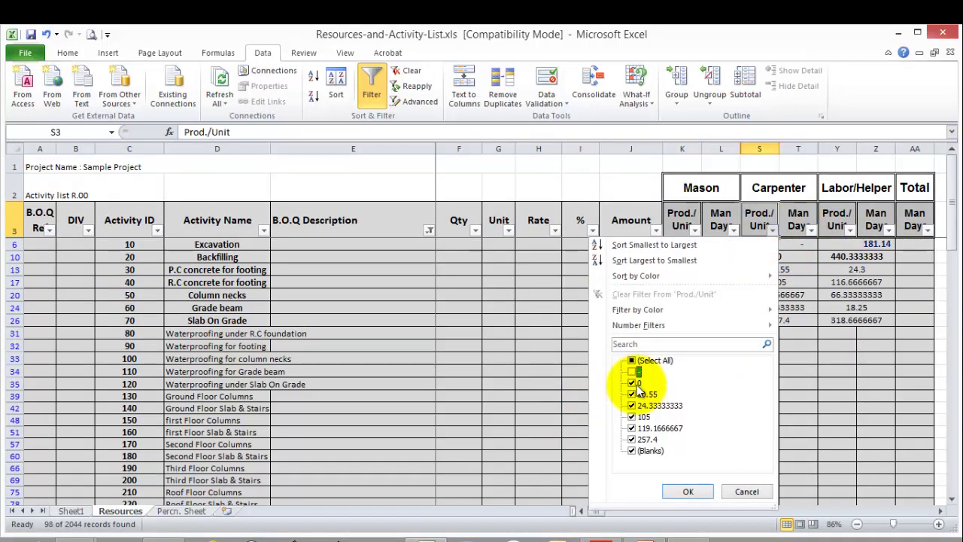
pyautogui.click(633, 383)
pyautogui.click(638, 451)
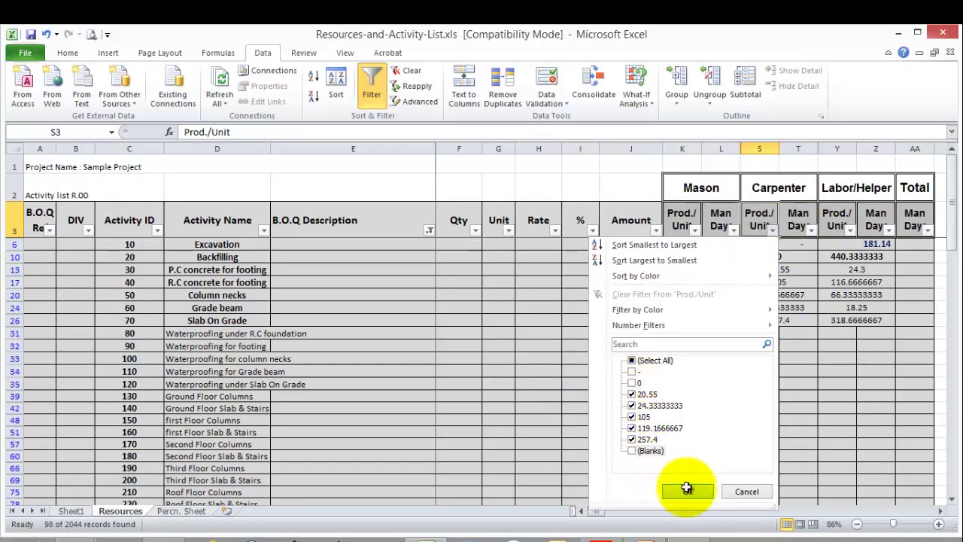
pyautogui.click(684, 491)
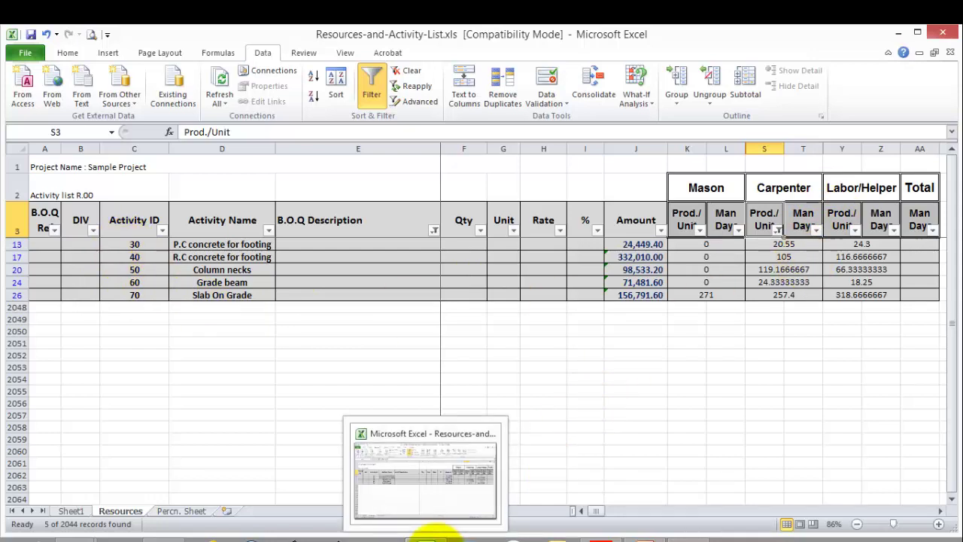
# - Open Resources-and-Activity-List.xls from the Lesson 8 folder in File Explorer
pyautogui.click(437, 534)
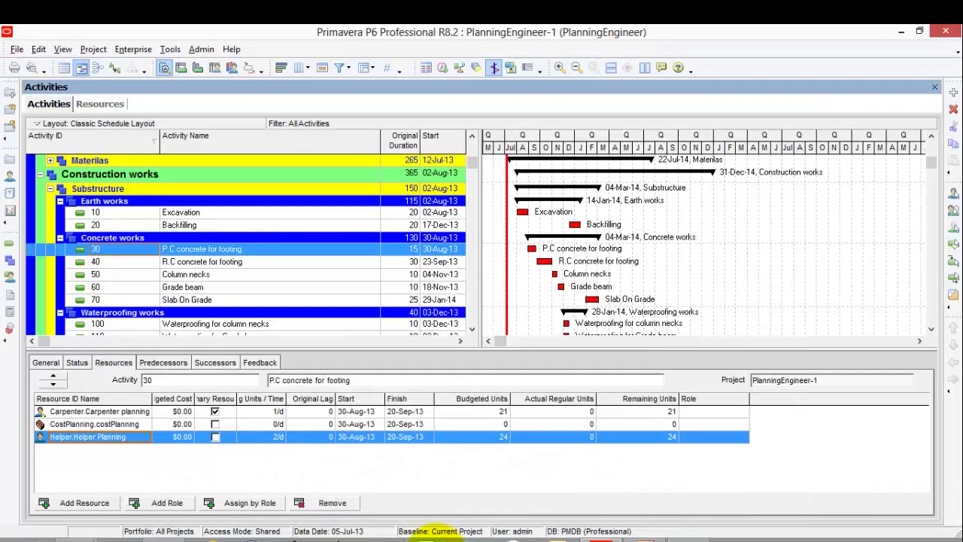
pyautogui.click(75, 533)
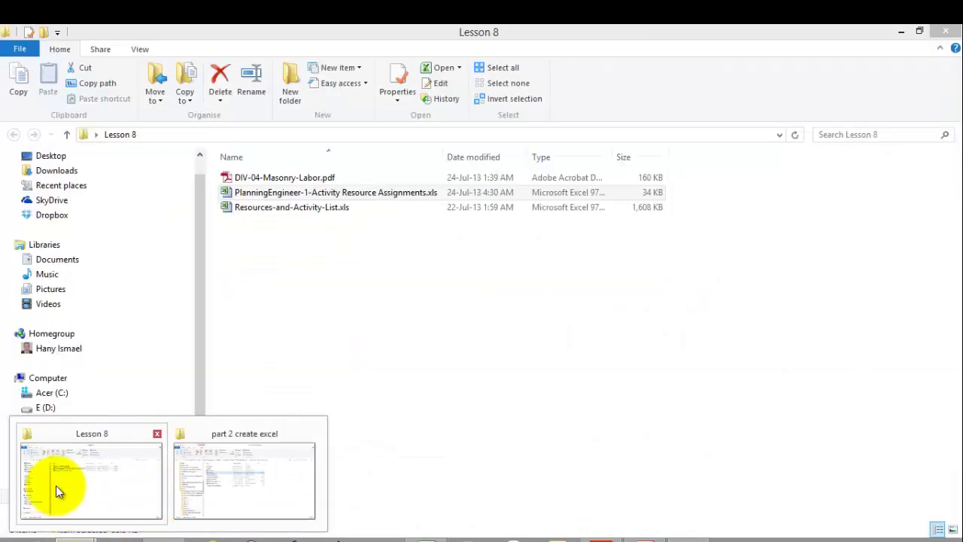
pyautogui.click(56, 486)
pyautogui.doubleClick(292, 207)
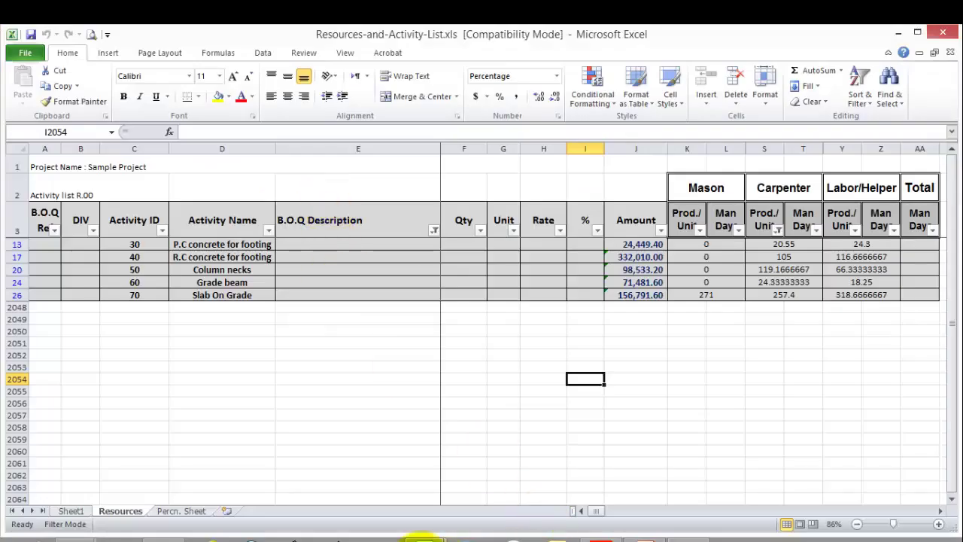
# - Compare the activity 30 row of the Carpenter-filtered resources list with the activity 30 labor rows in PlanningEngineer-1-Activity Resource Assignments.xls
pyautogui.moveTo(419, 536)
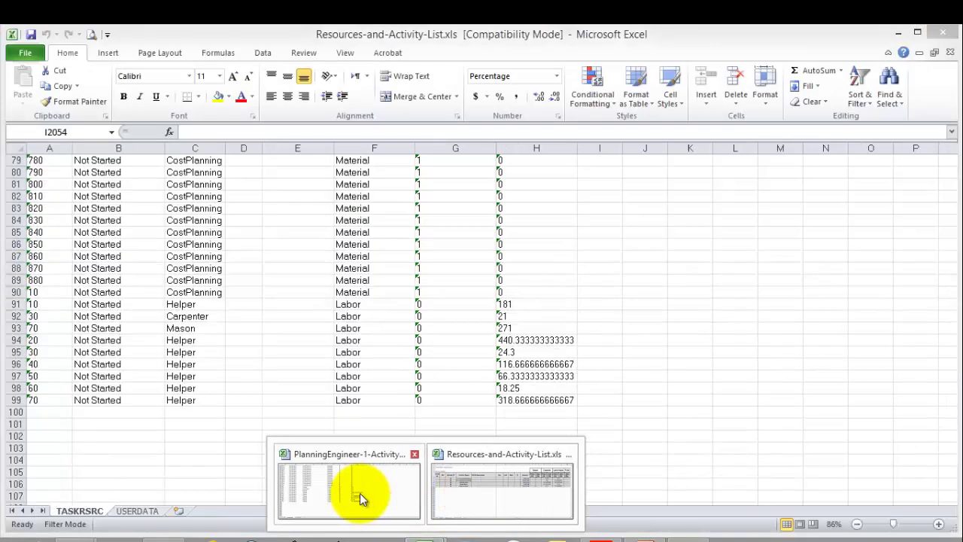
pyautogui.click(360, 493)
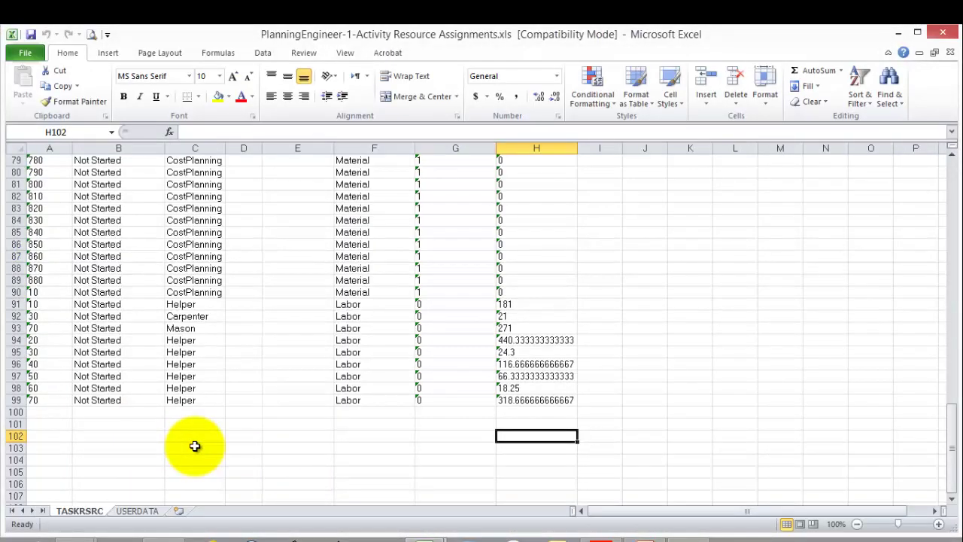
pyautogui.moveTo(423, 536)
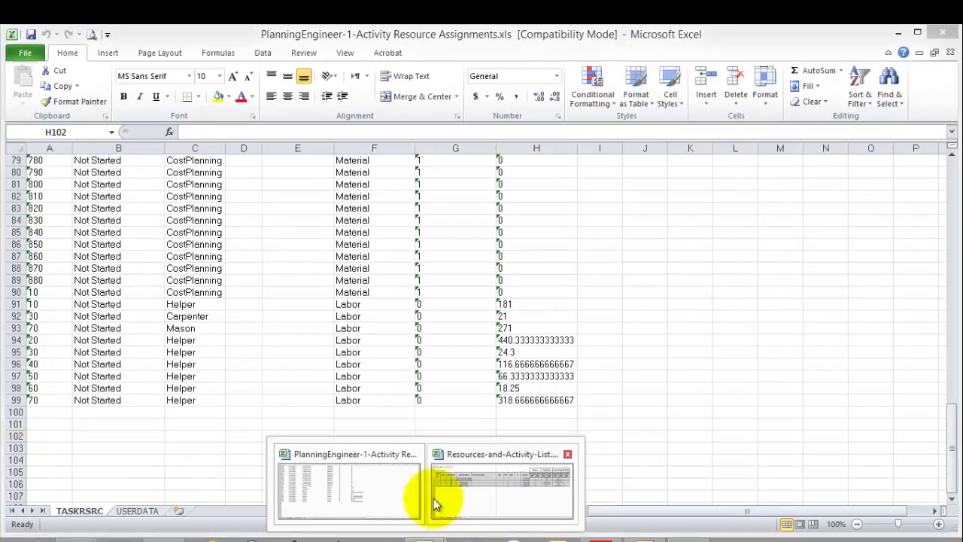
pyautogui.click(474, 493)
pyautogui.click(133, 244)
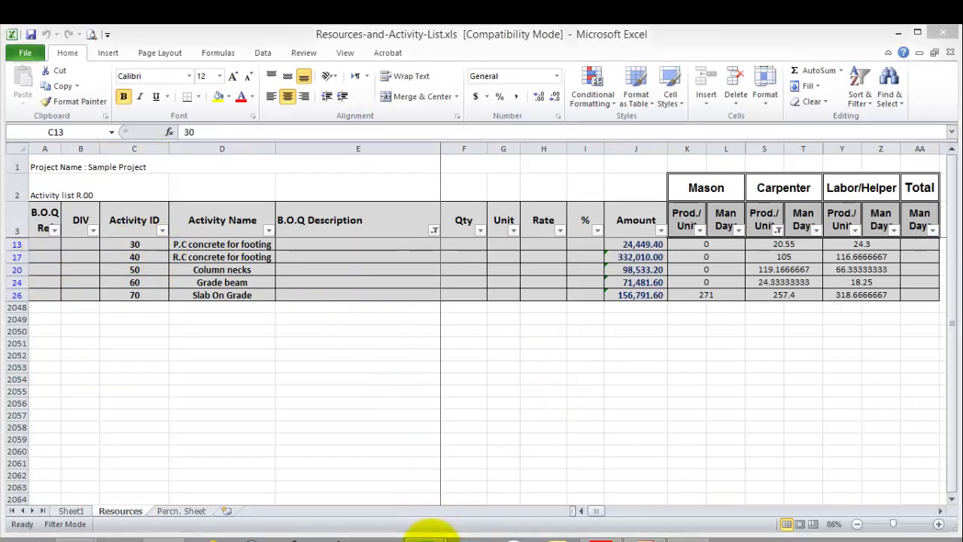
pyautogui.moveTo(425, 532)
pyautogui.click(350, 504)
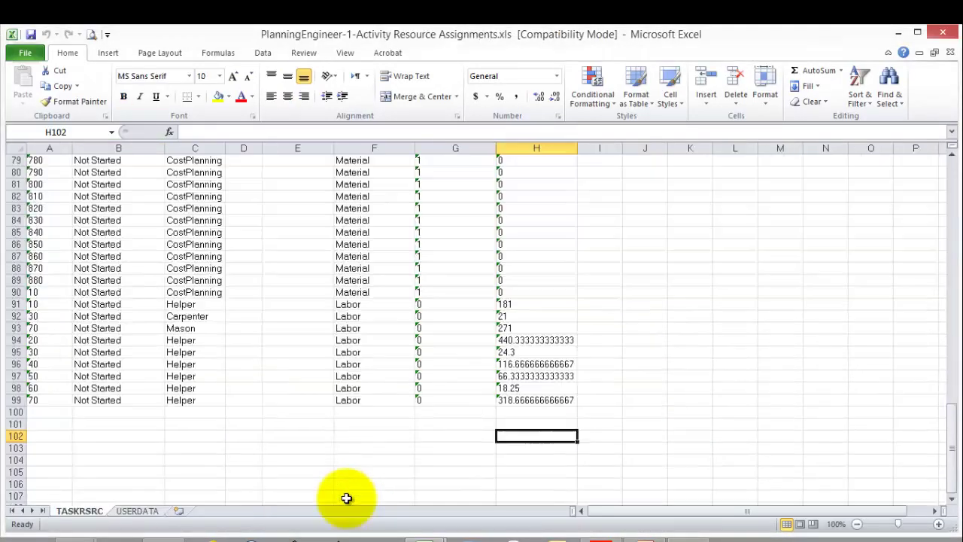
pyautogui.click(32, 353)
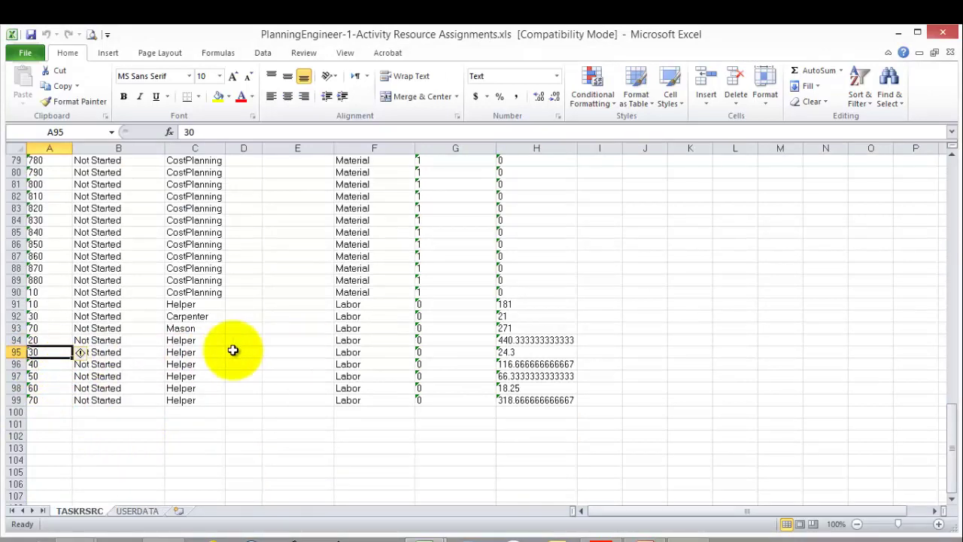
pyautogui.click(34, 317)
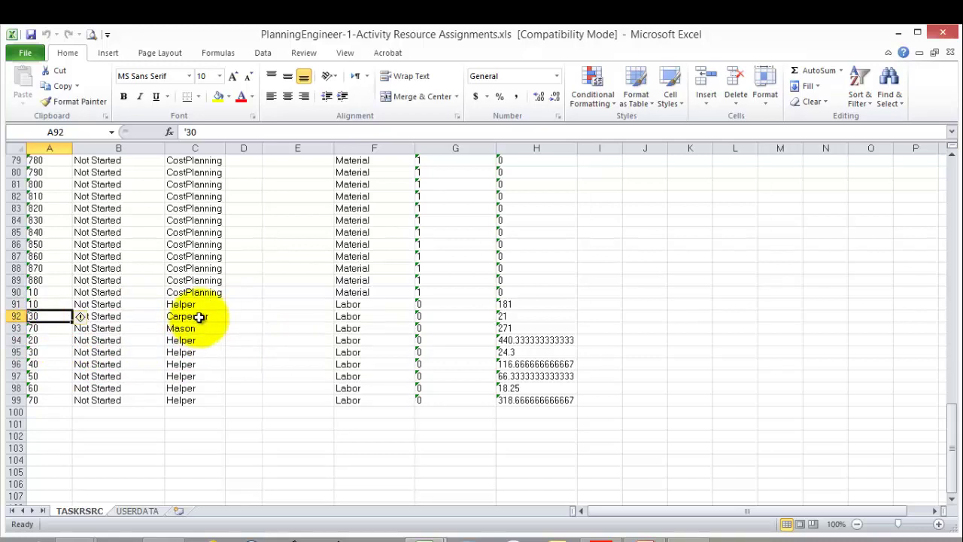
pyautogui.moveTo(425, 539)
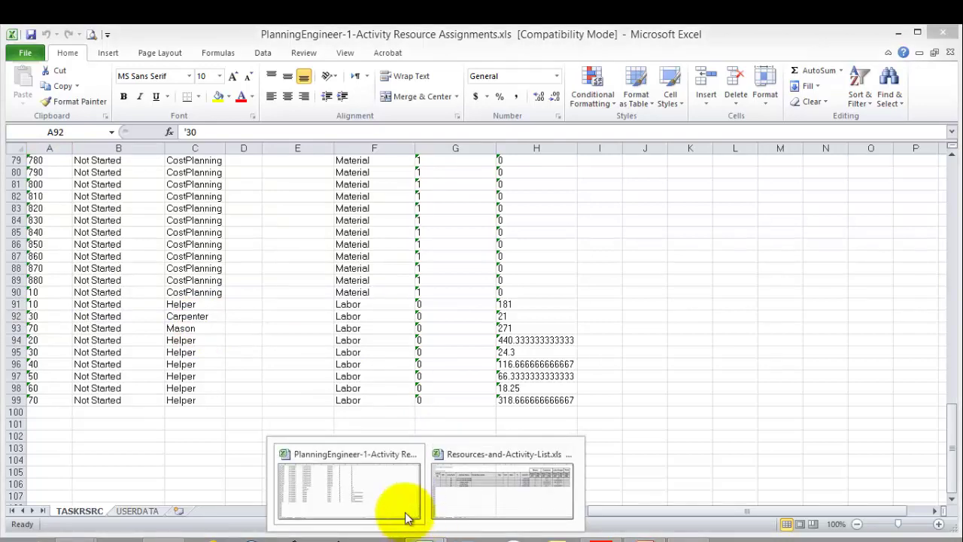
# - Copy activity IDs 40, 50, 60 and 70 from Resources-and-Activity-List.xls and paste them as values from A100 of the TASKRSRC sheet
pyautogui.click(469, 486)
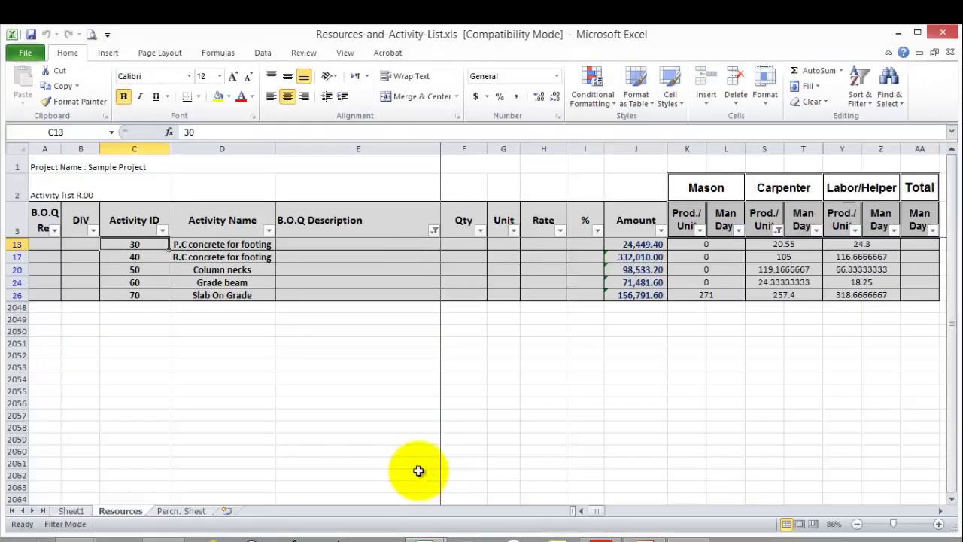
pyautogui.moveTo(144, 256); pyautogui.dragTo(149, 292)
pyautogui.rightClick(148, 267)
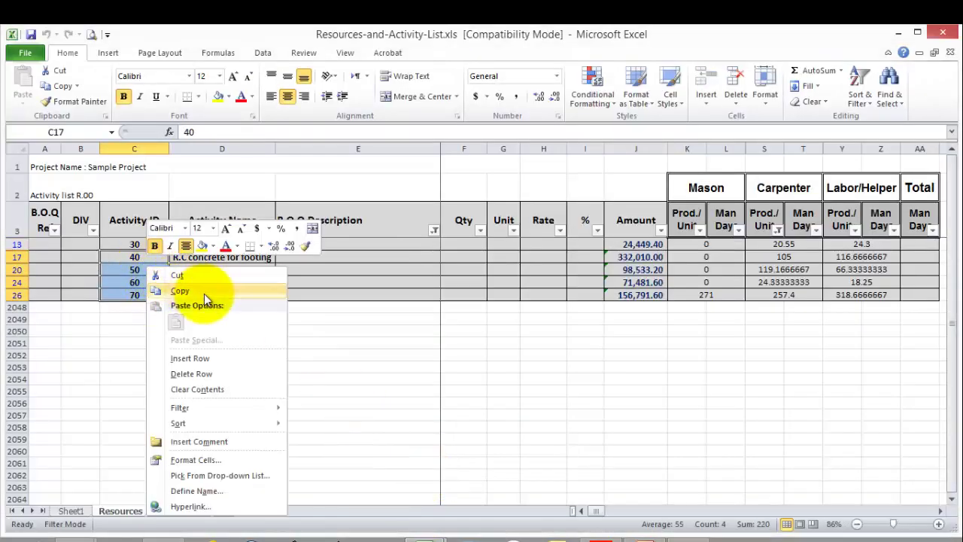
pyautogui.click(179, 291)
pyautogui.moveTo(421, 536)
pyautogui.click(324, 513)
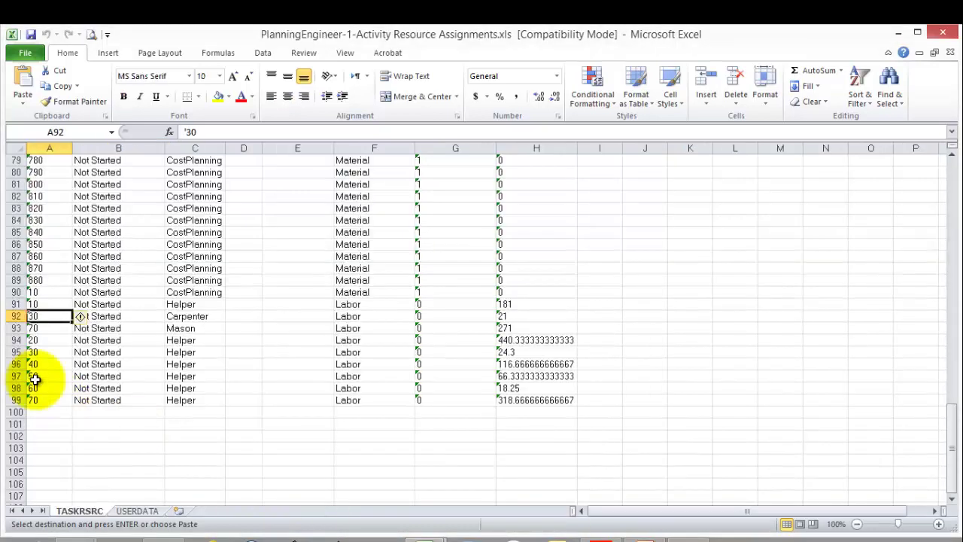
pyautogui.click(53, 413)
pyautogui.rightClick(54, 411)
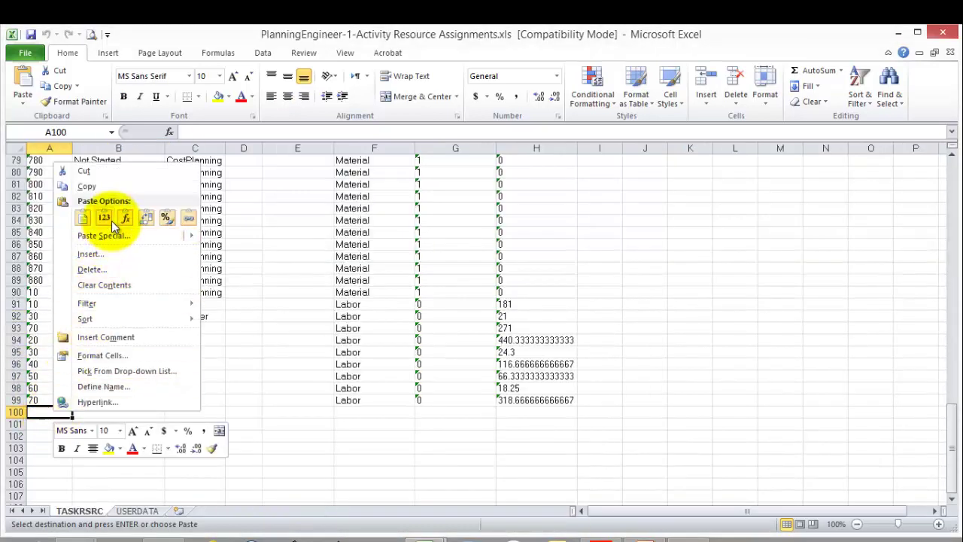
pyautogui.click(106, 217)
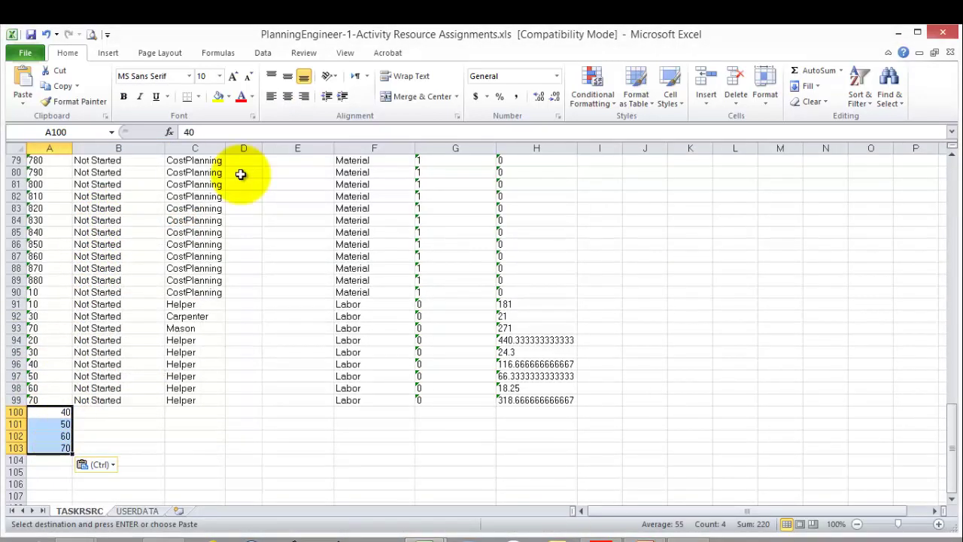
# - Convert the activity IDs in A100:A103 to text with Text to Columns, using only the comma delimiter and the single-quote text qualifier
pyautogui.click(263, 53)
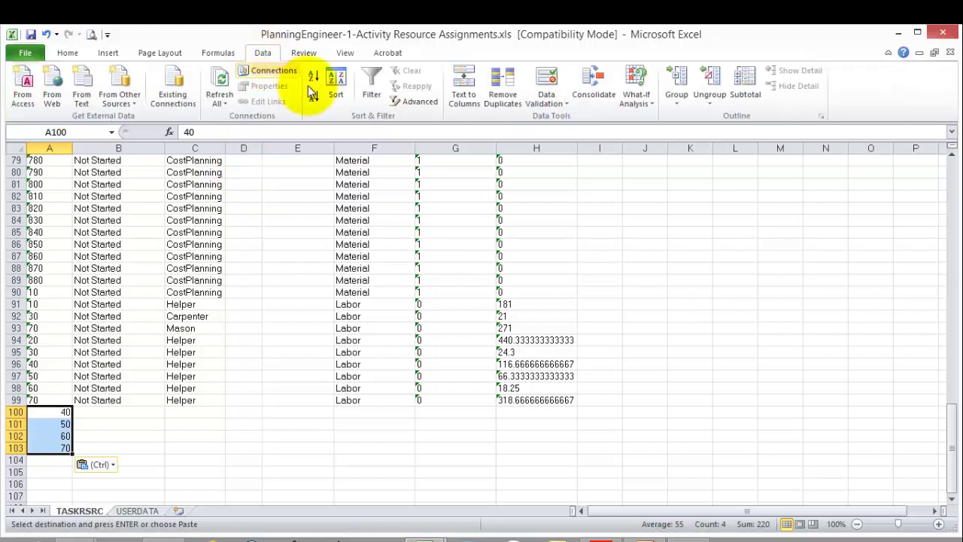
pyautogui.click(463, 98)
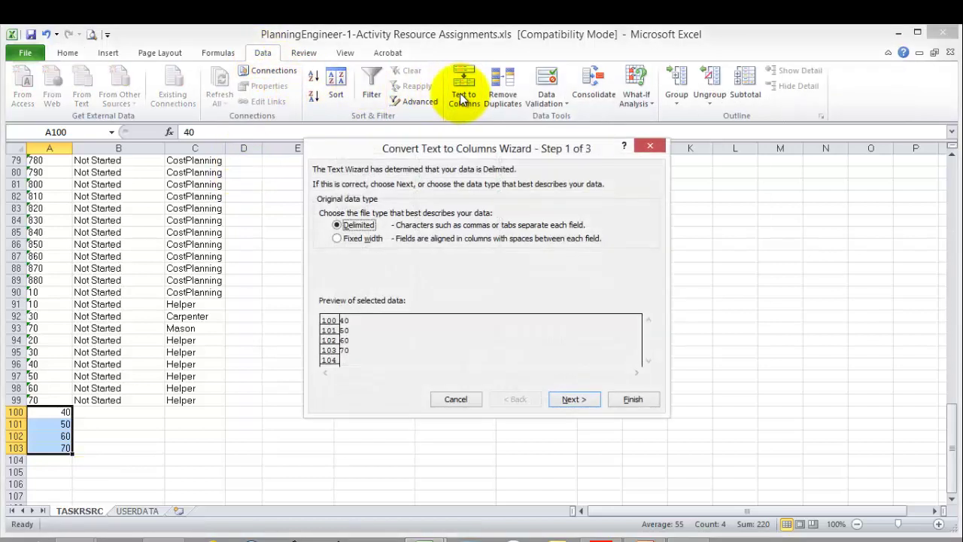
pyautogui.click(572, 399)
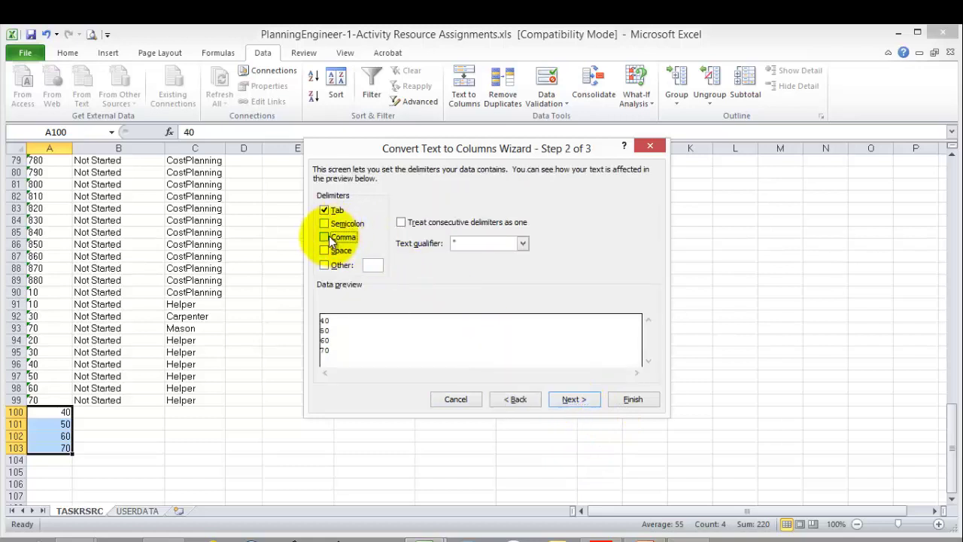
pyautogui.click(325, 237)
pyautogui.click(326, 212)
pyautogui.click(502, 243)
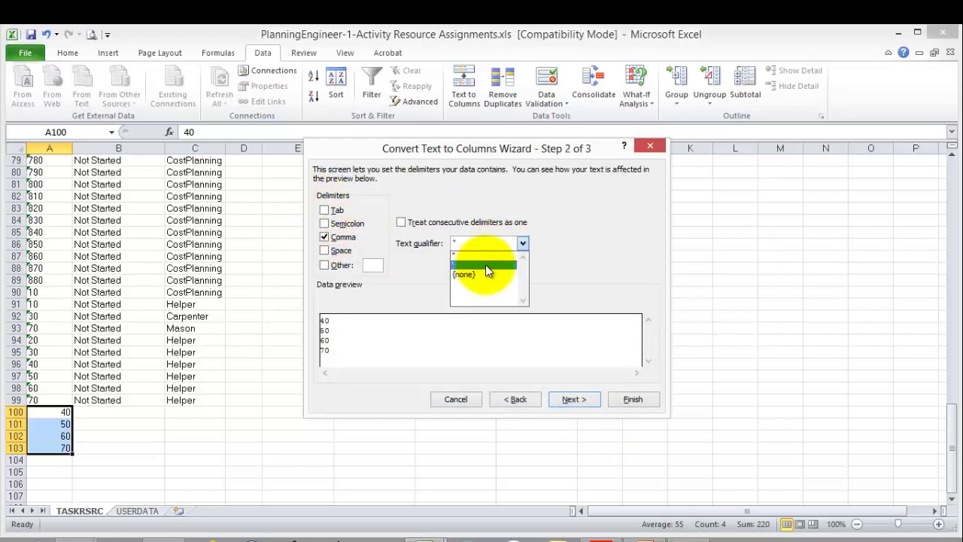
pyautogui.click(485, 265)
pyautogui.click(569, 399)
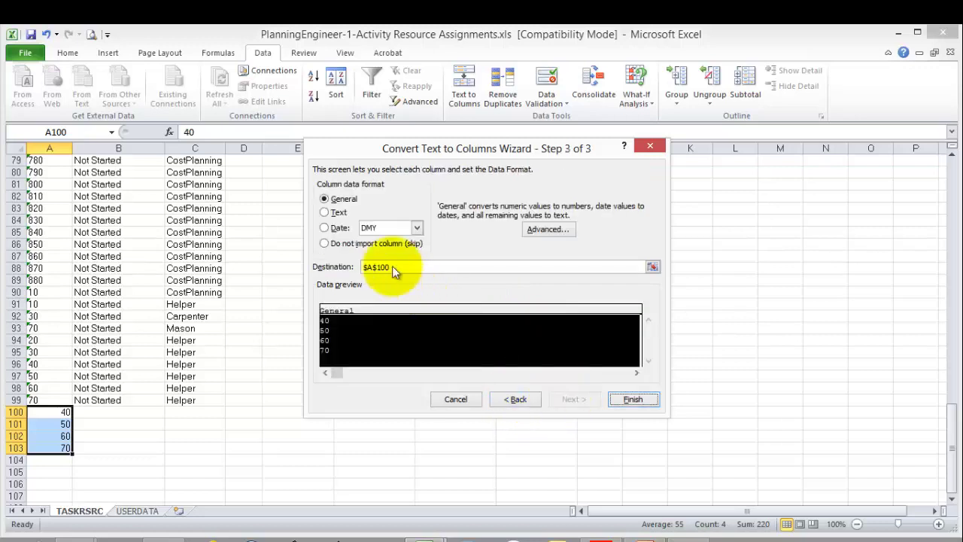
pyautogui.click(324, 213)
pyautogui.click(632, 398)
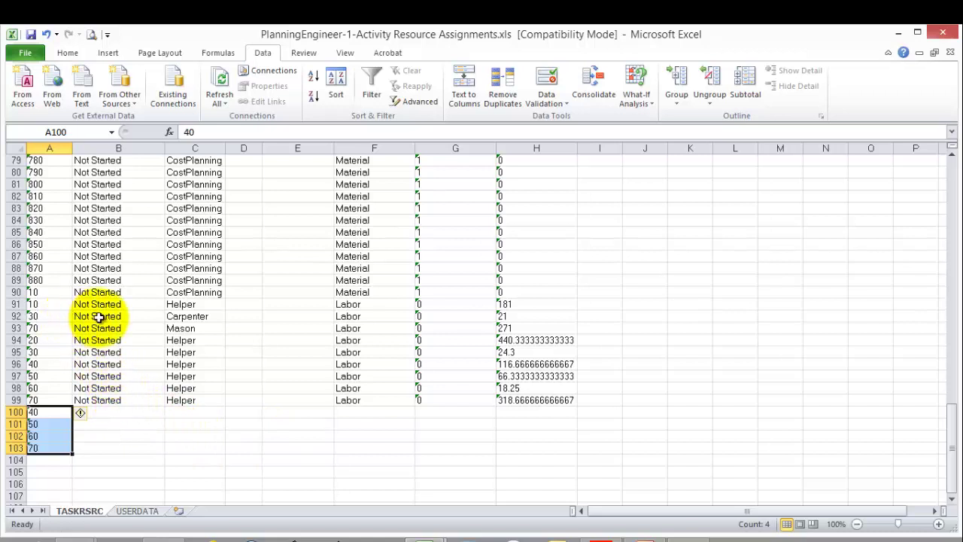
# - Copy the Not Started, Carpenter, Labor and 0 entries from B92:G92 into B100:G103 for the new activity rows
pyautogui.moveTo(129, 316); pyautogui.dragTo(441, 316)
pyautogui.rightClick(442, 316)
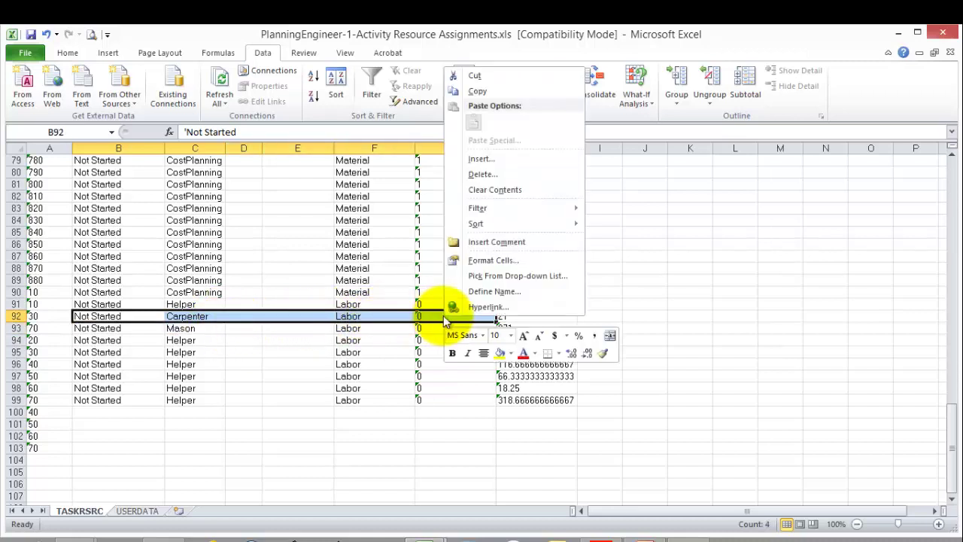
pyautogui.click(482, 92)
pyautogui.moveTo(85, 415); pyautogui.dragTo(445, 441)
pyautogui.rightClick(445, 442)
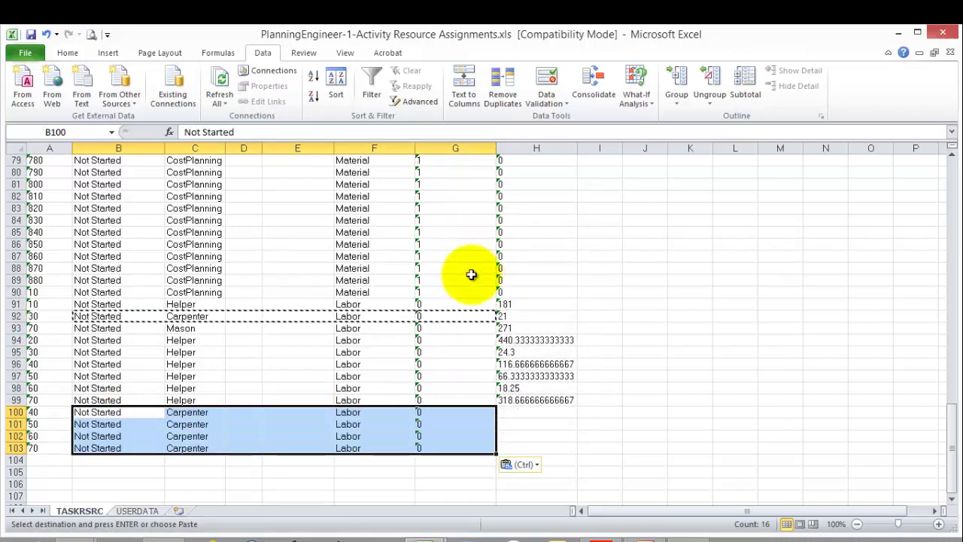
# - Copy the Carpenter Prod./Unit values of activities 40 to 70 from the resources list and paste them as values from H100 of TASKRSRC
pyautogui.click(536, 413)
pyautogui.moveTo(421, 538)
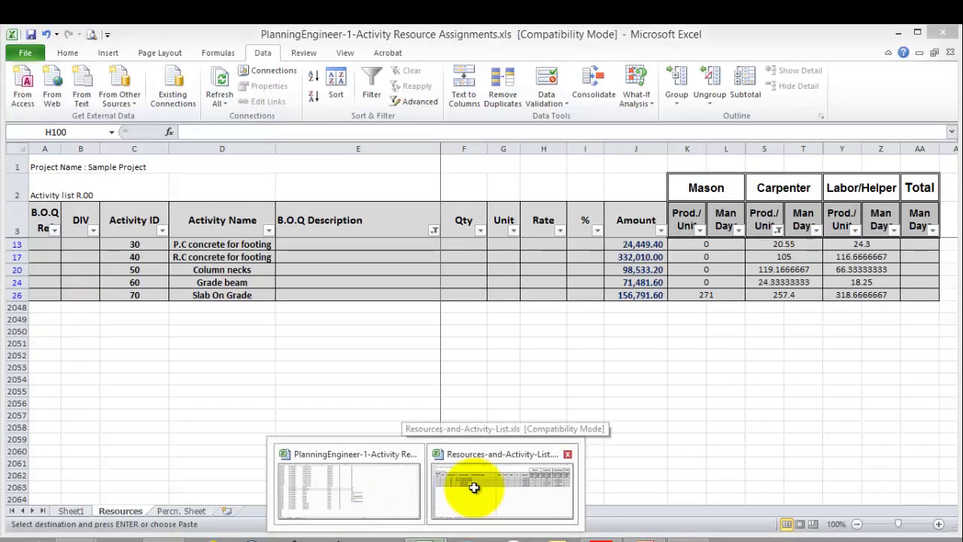
pyautogui.click(474, 487)
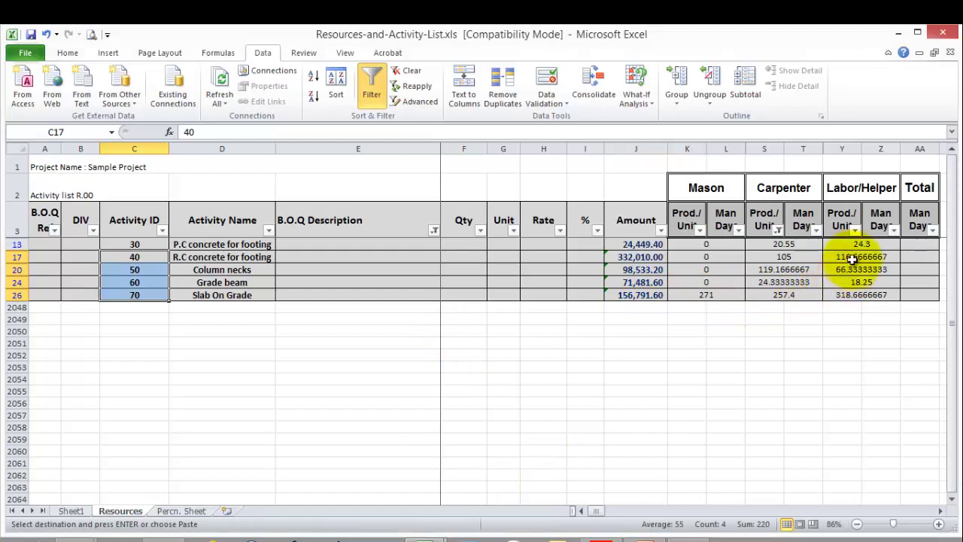
pyautogui.moveTo(778, 258); pyautogui.dragTo(778, 296)
pyautogui.hotkey('ctrl', 'c')
pyautogui.rightClick(778, 296)
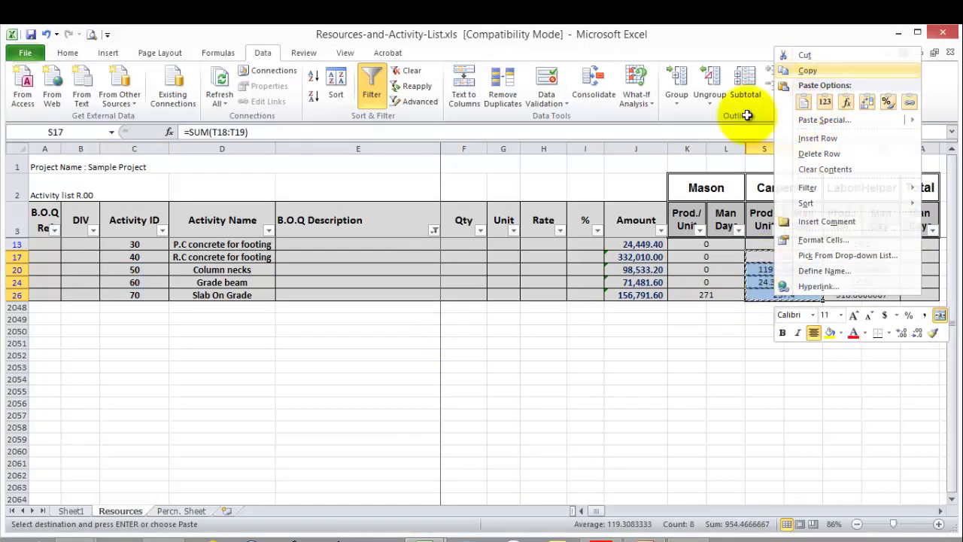
pyautogui.click(419, 531)
pyautogui.click(349, 477)
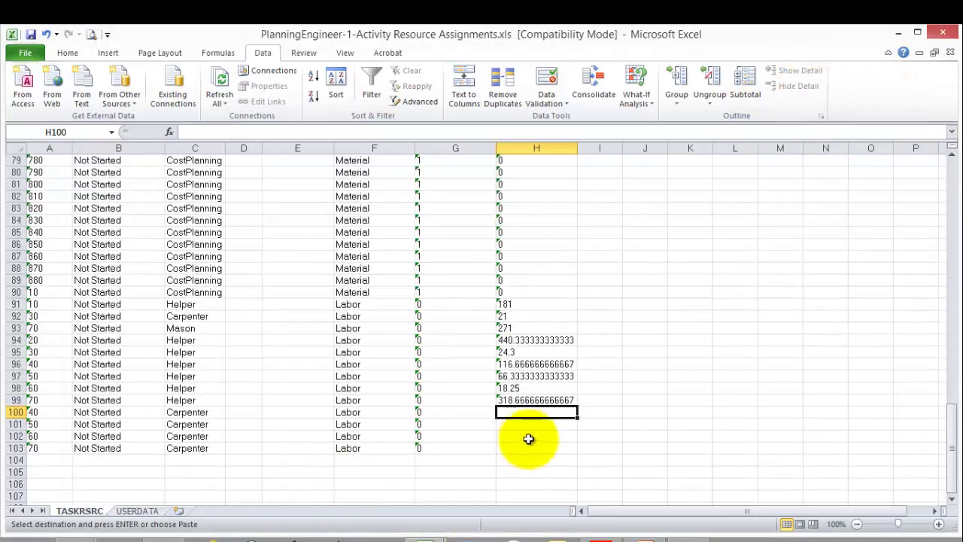
pyautogui.rightClick(518, 412)
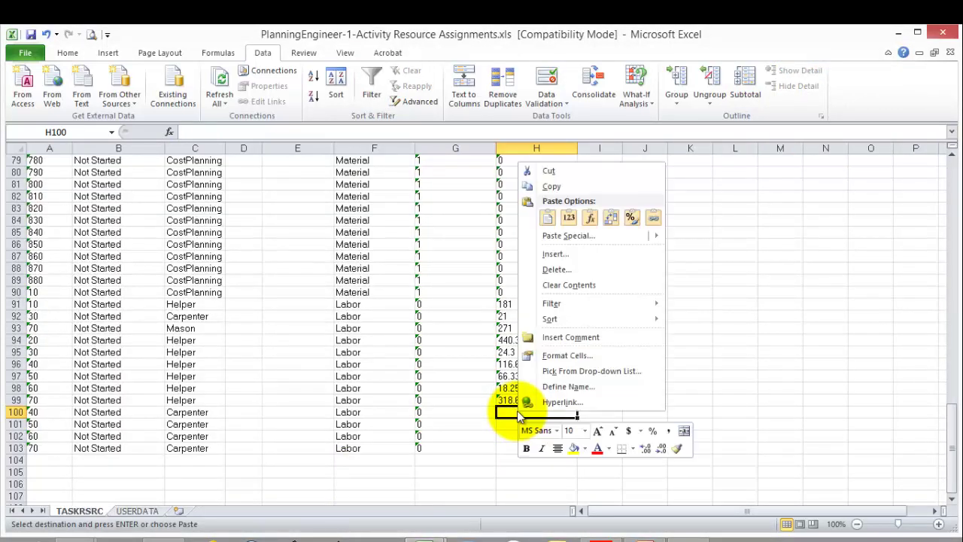
pyautogui.click(569, 219)
# - Delete the surplus pasted values in I100:I103 next to the new Carpenter units
pyautogui.click(609, 414)
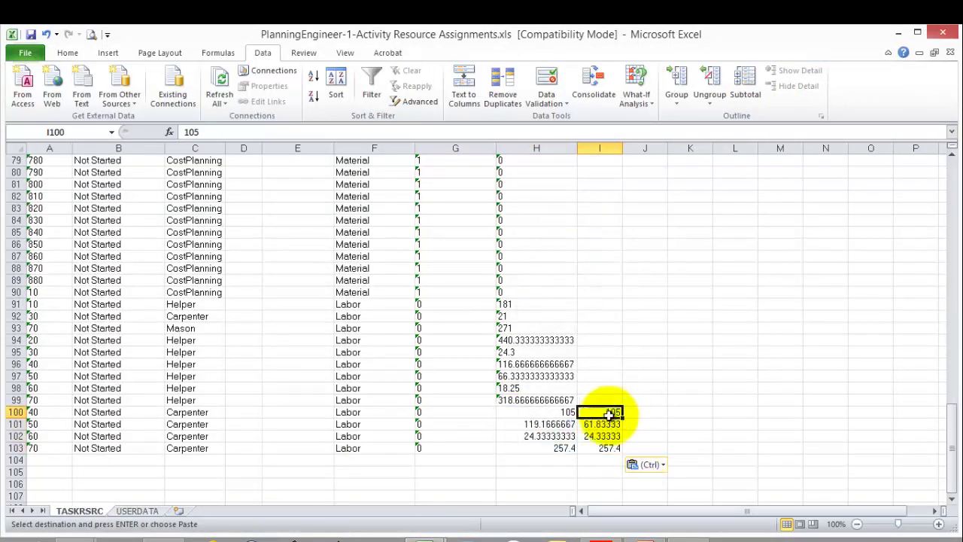
pyautogui.moveTo(610, 413); pyautogui.dragTo(606, 450)
pyautogui.press('Delete')
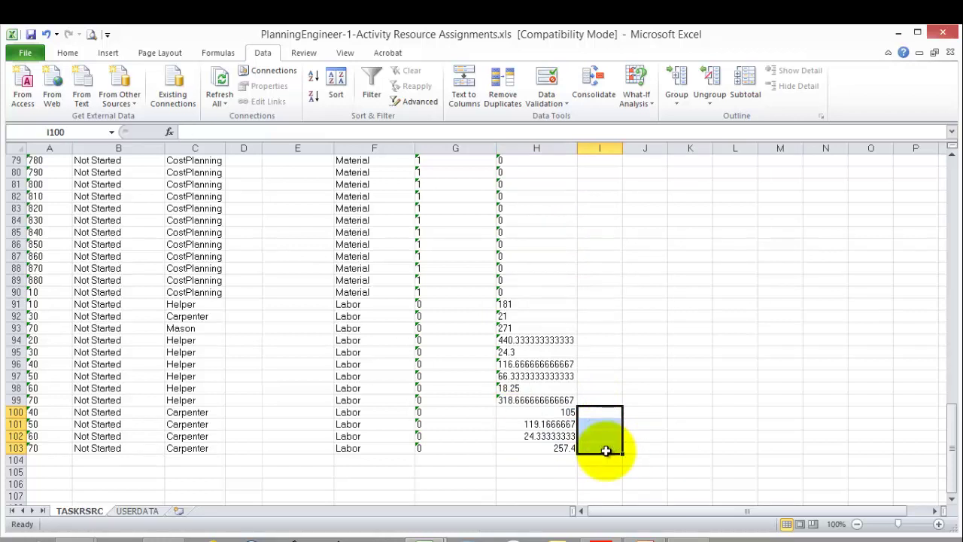
# - Convert the Carpenter units in H100:H103 to text with Text to Columns, keeping the comma delimiter
pyautogui.moveTo(553, 413); pyautogui.dragTo(555, 448)
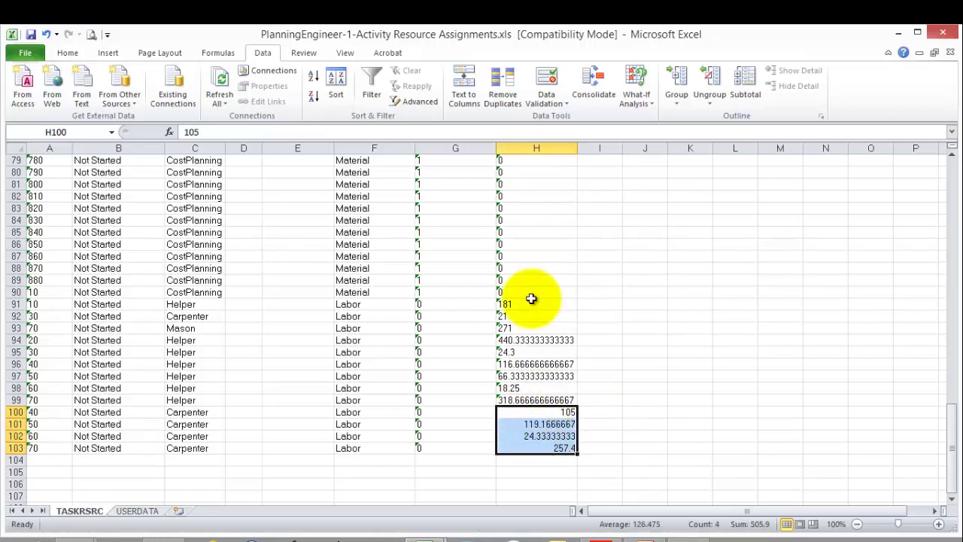
pyautogui.click(459, 94)
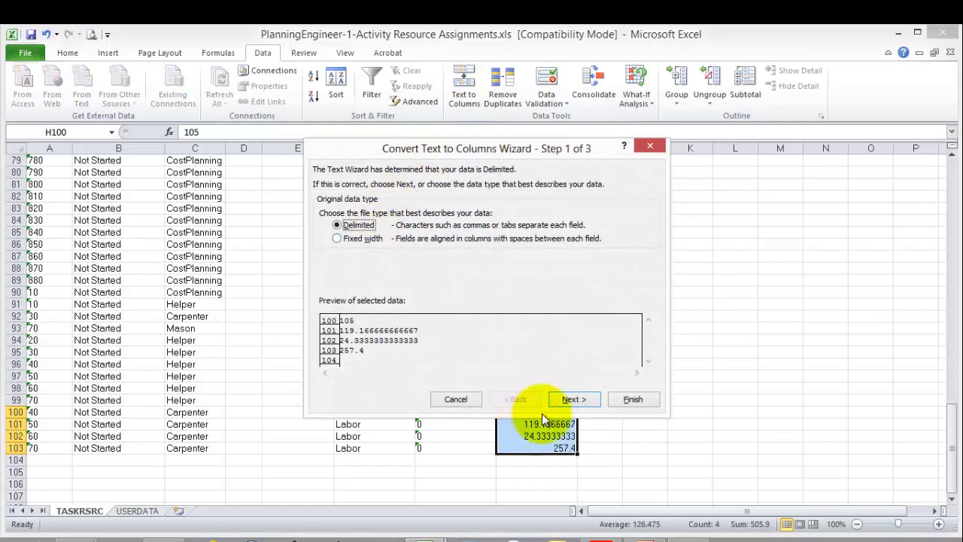
pyautogui.click(574, 399)
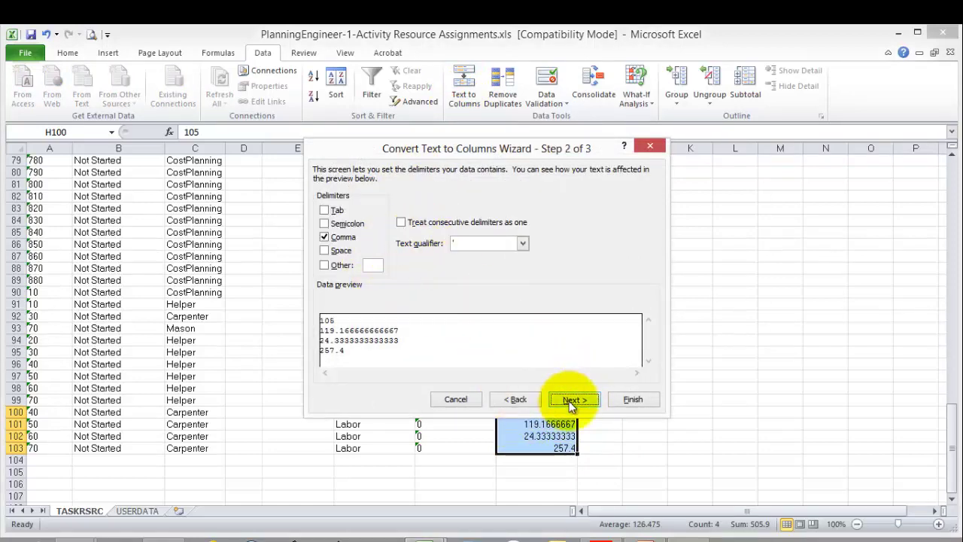
pyautogui.click(569, 401)
pyautogui.click(324, 212)
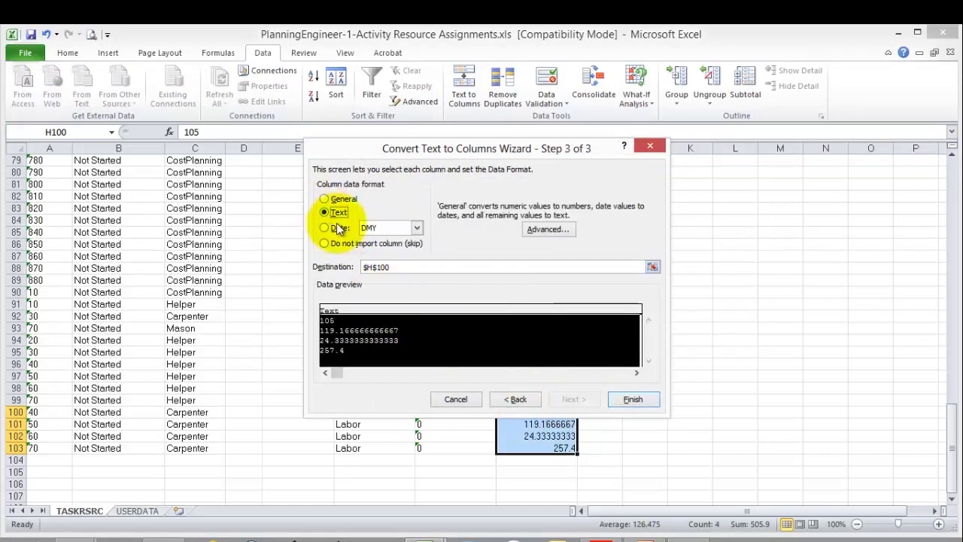
pyautogui.click(631, 401)
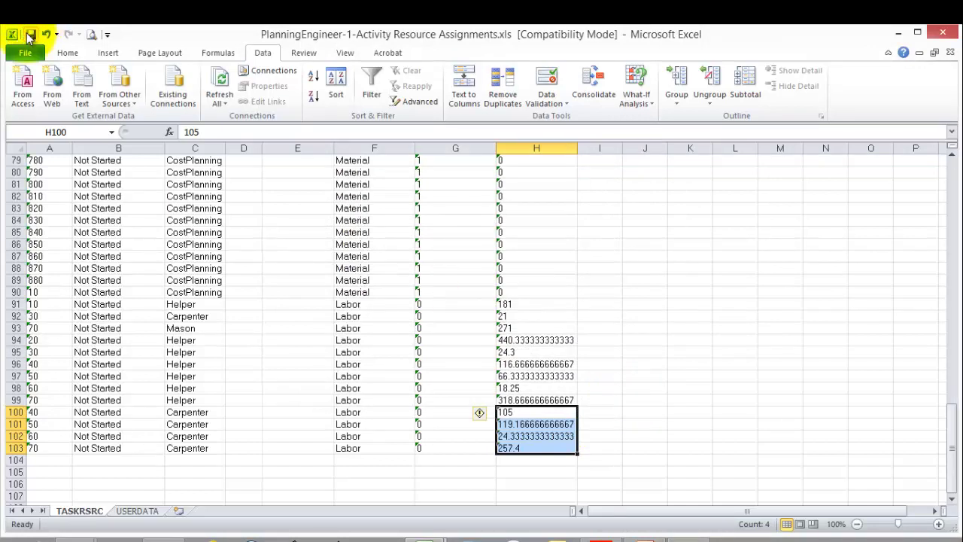
# - Save and close PlanningEngineer-1-Activity Resource Assignments.xls and switch to Primavera P6
pyautogui.click(949, 30)
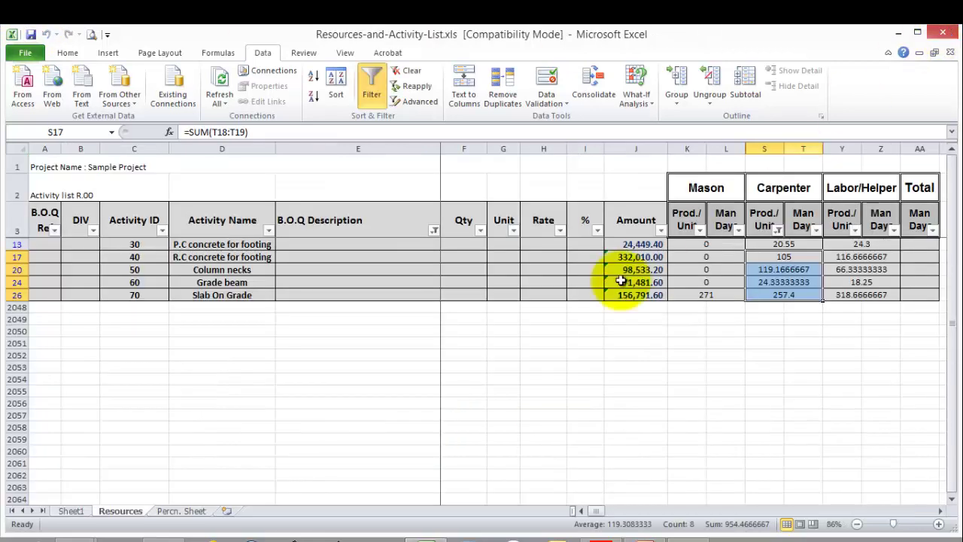
pyautogui.click(595, 537)
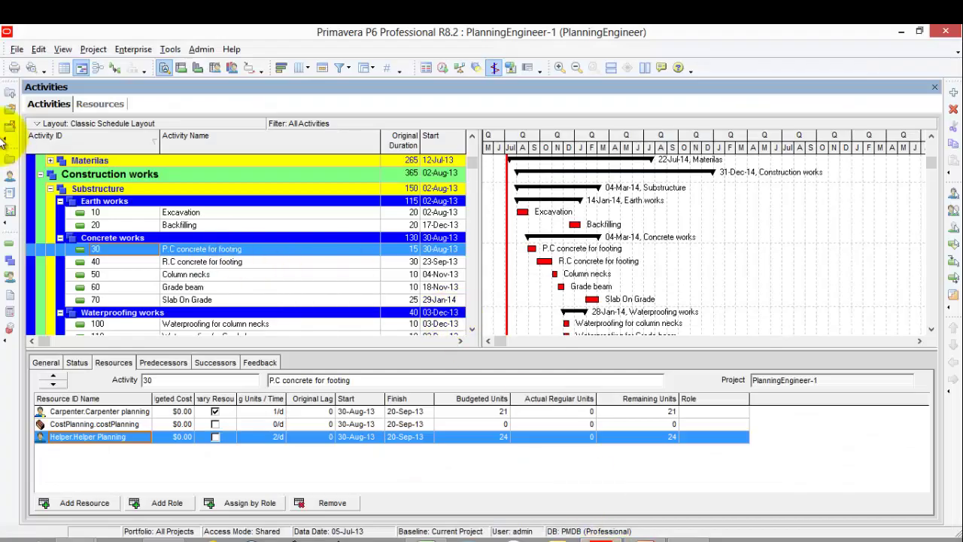
# - Start a Spreadsheet (XLS) import and choose the PlanningEngineer-1-Activity Resource Assignments file from the Lesson 8 folder on the Desktop
pyautogui.click(15, 50)
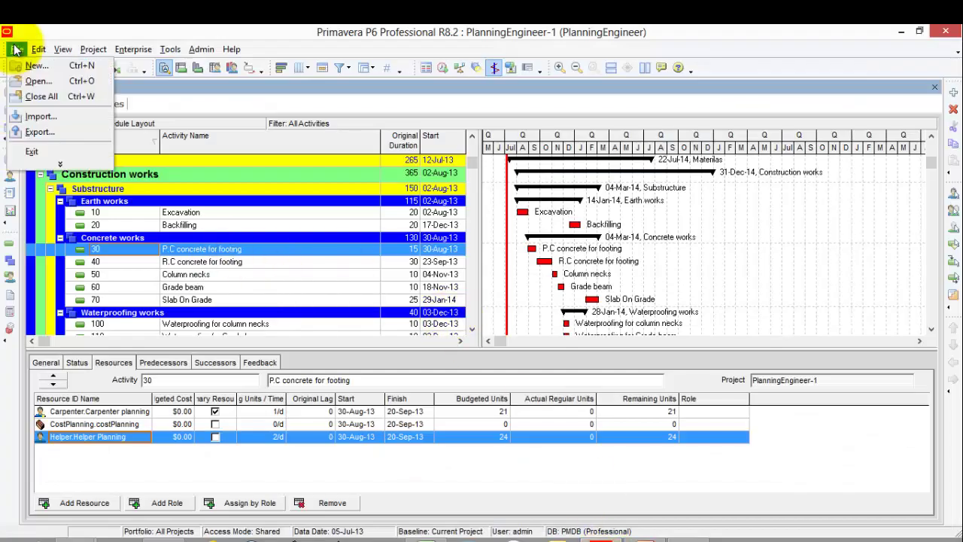
pyautogui.click(46, 124)
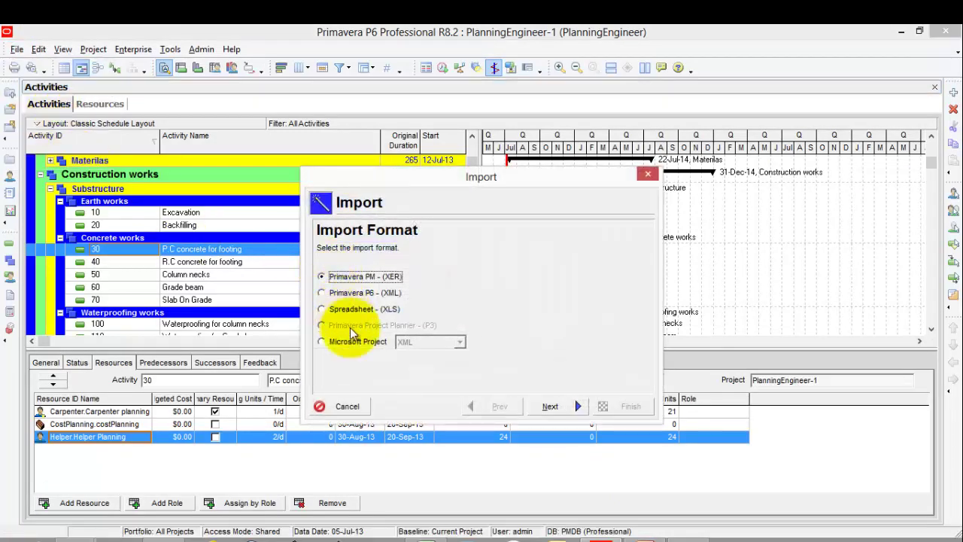
pyautogui.click(338, 310)
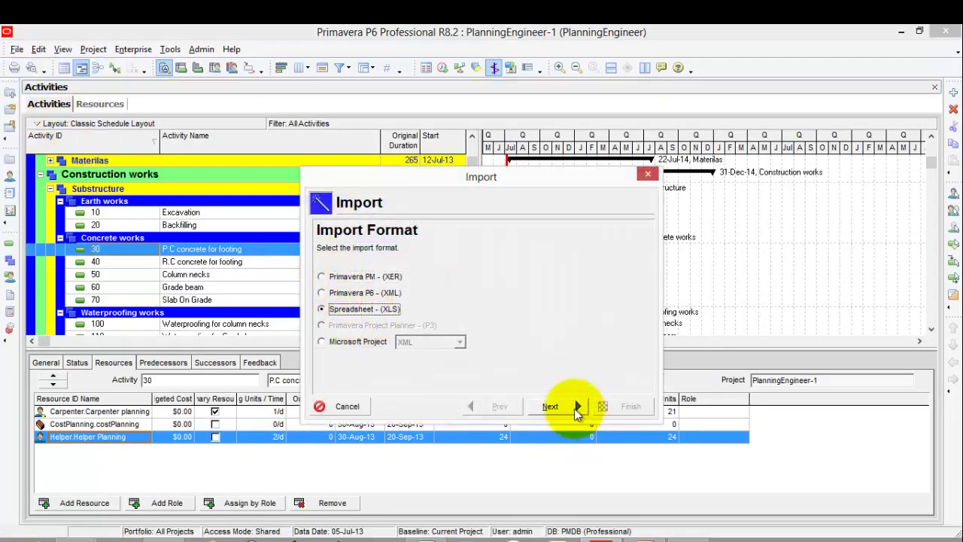
pyautogui.click(575, 408)
pyautogui.click(559, 344)
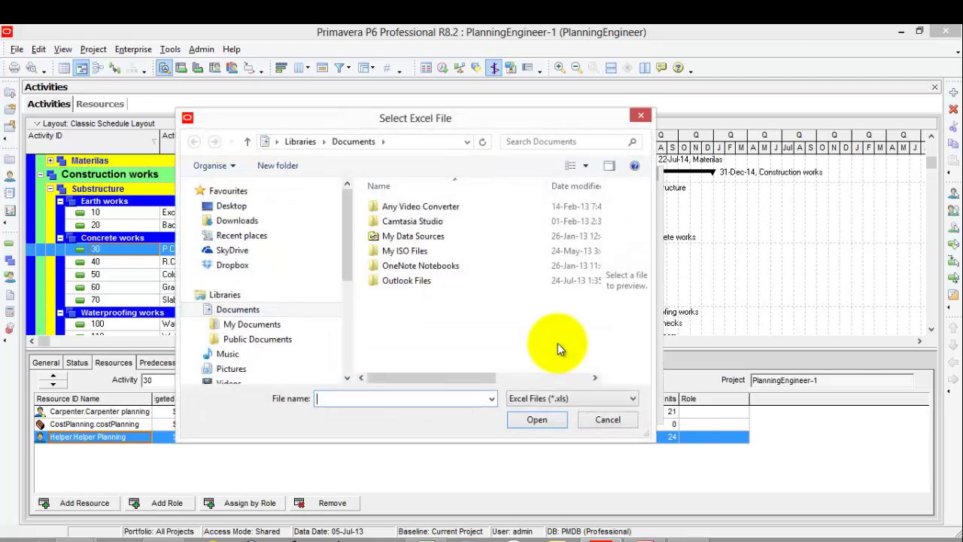
pyautogui.click(276, 142)
pyautogui.click(280, 160)
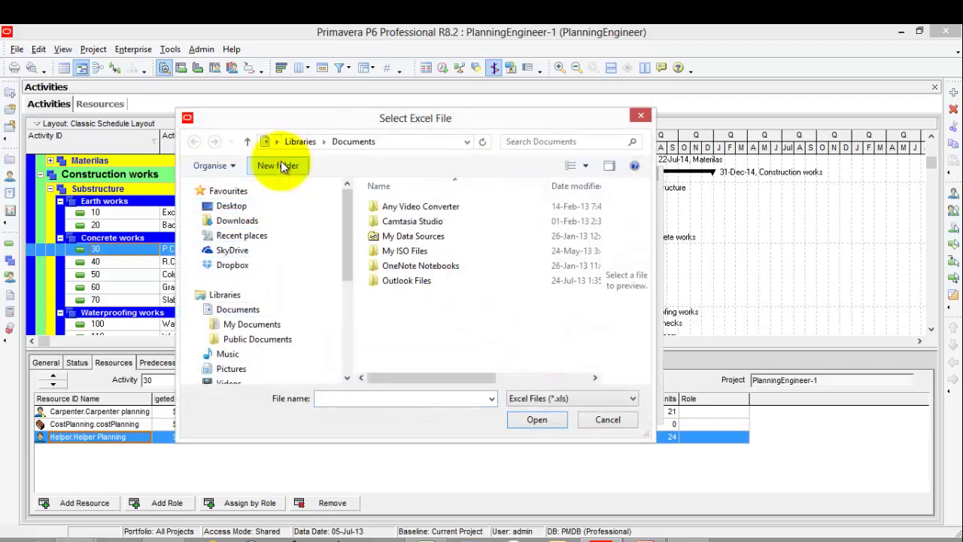
pyautogui.doubleClick(395, 206)
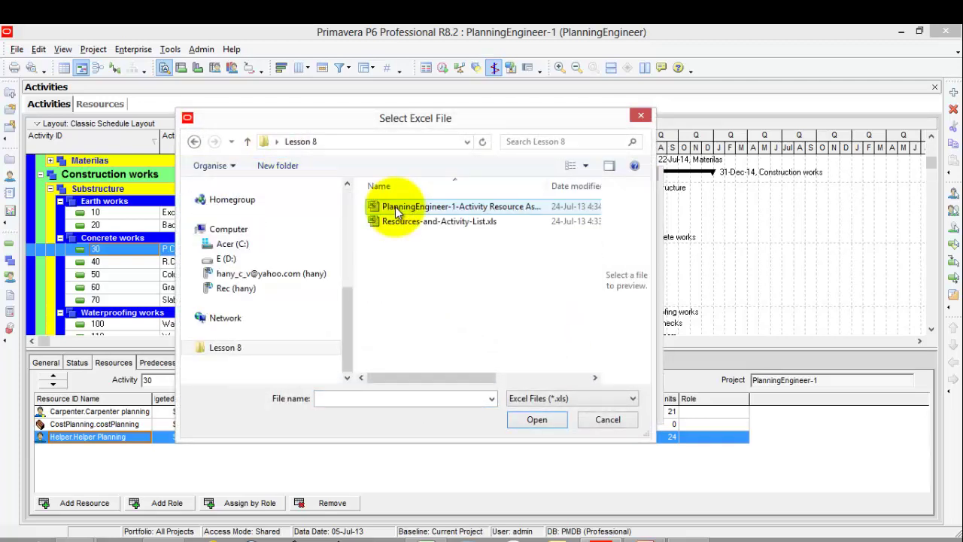
pyautogui.doubleClick(395, 206)
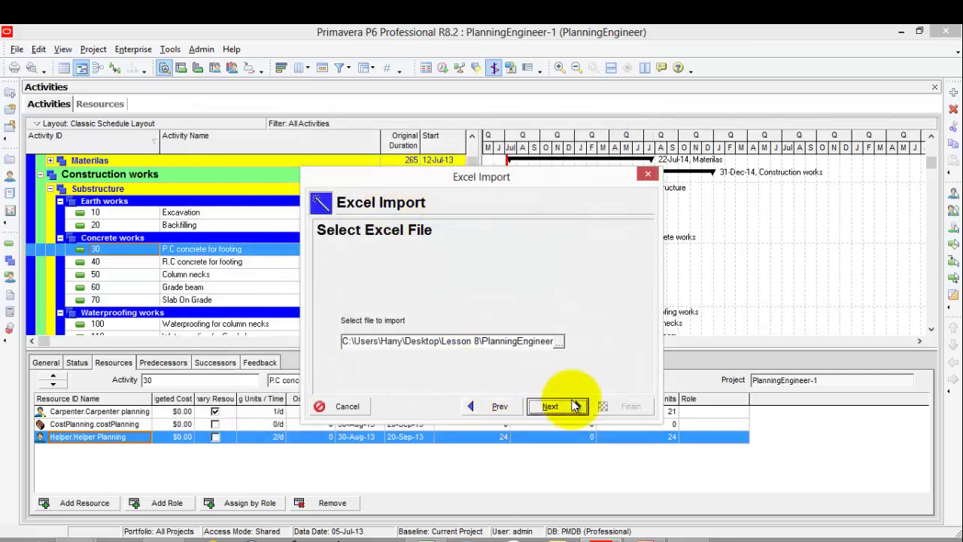
# - Import the Resource Assignments as an update of the existing project PlanningEngineer-1, then finish and close the import wizard
pyautogui.click(550, 407)
pyautogui.click(364, 370)
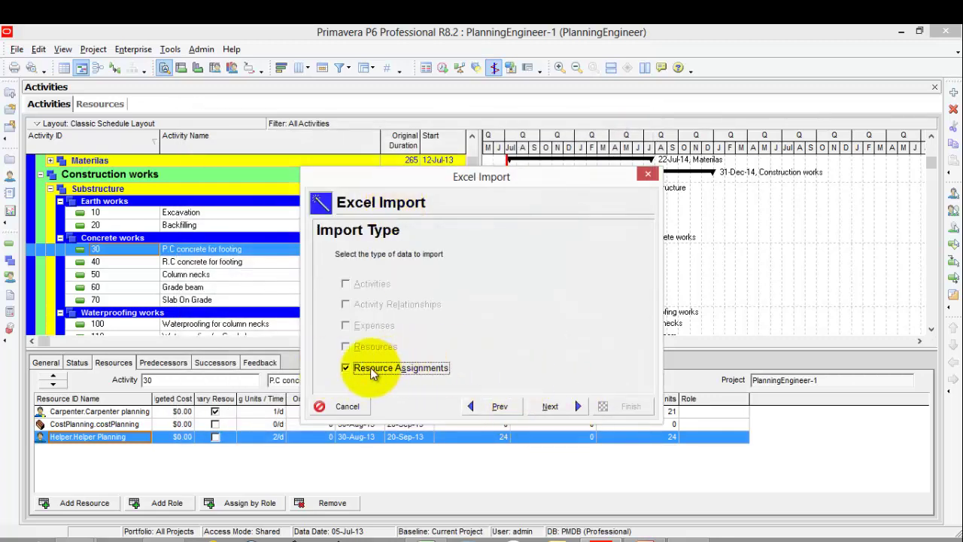
pyautogui.click(553, 408)
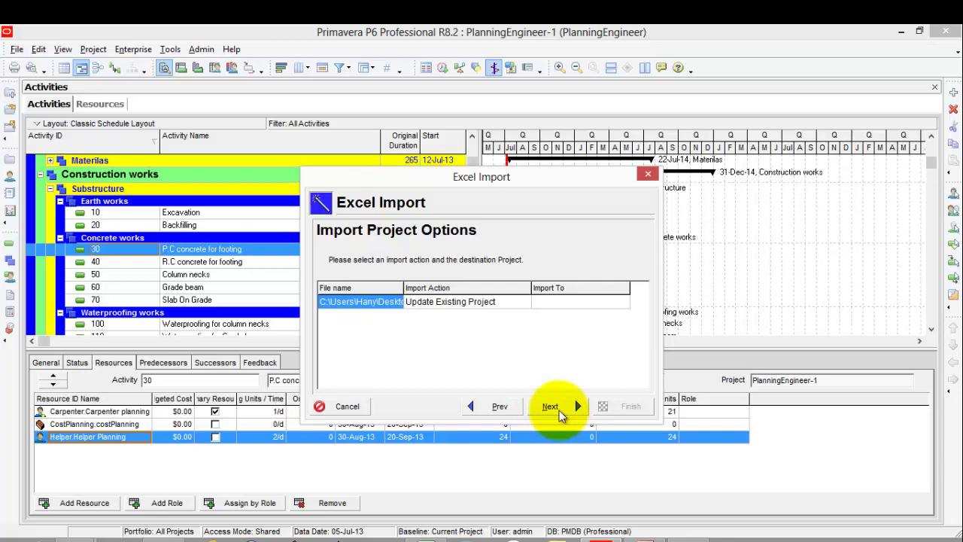
pyautogui.click(581, 303)
pyautogui.click(582, 305)
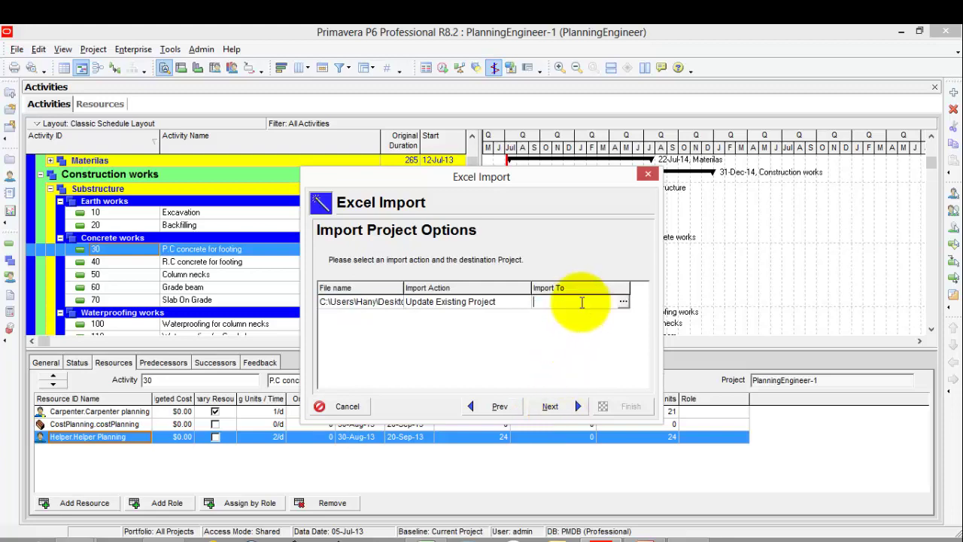
pyautogui.click(623, 301)
pyautogui.doubleClick(161, 174)
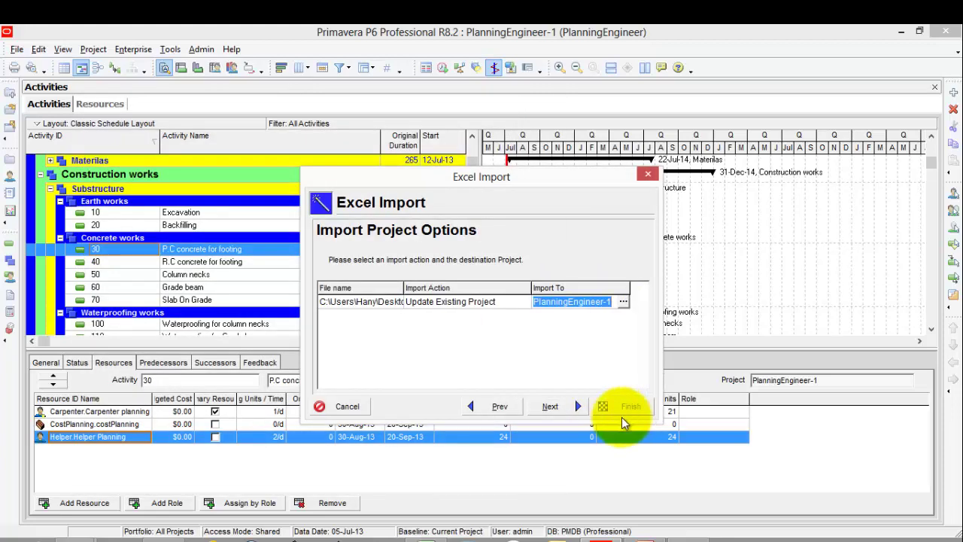
pyautogui.click(551, 408)
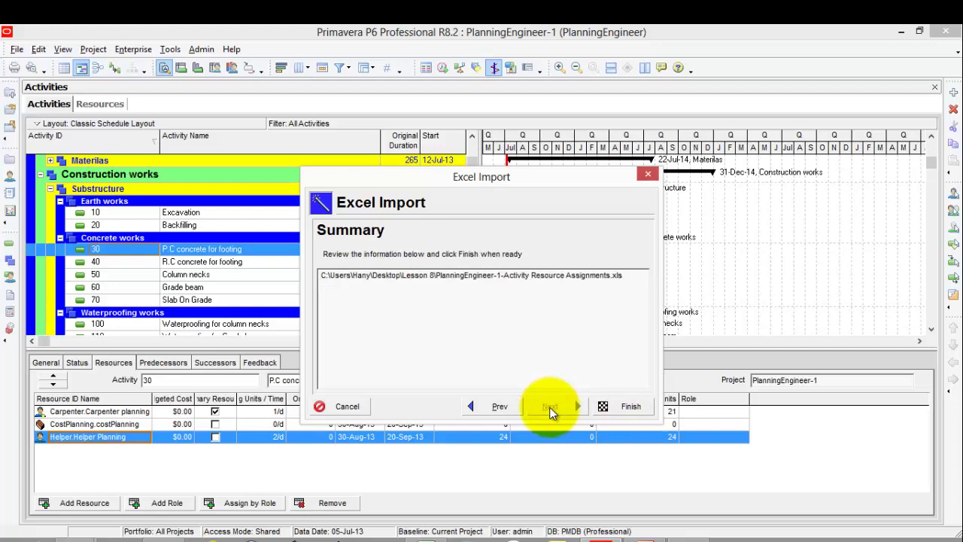
pyautogui.click(621, 407)
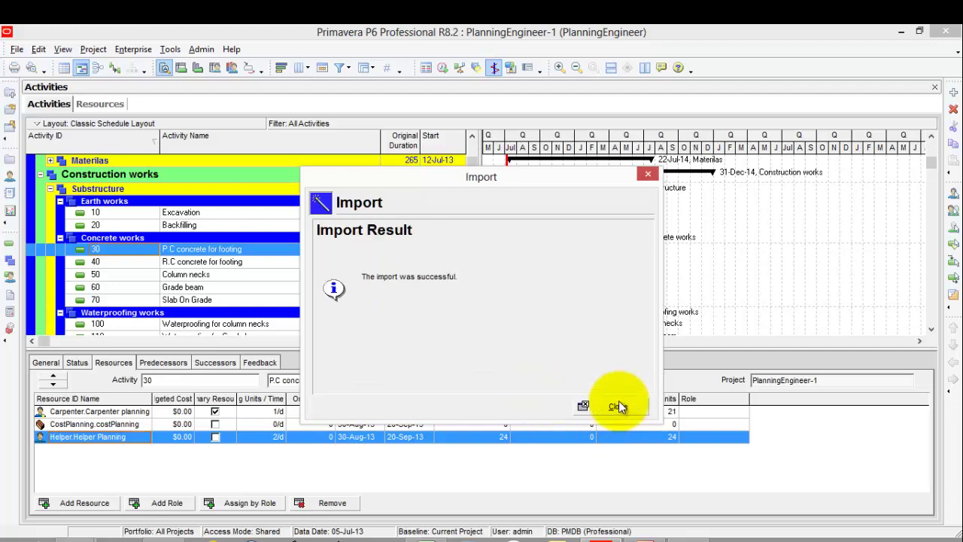
pyautogui.click(619, 407)
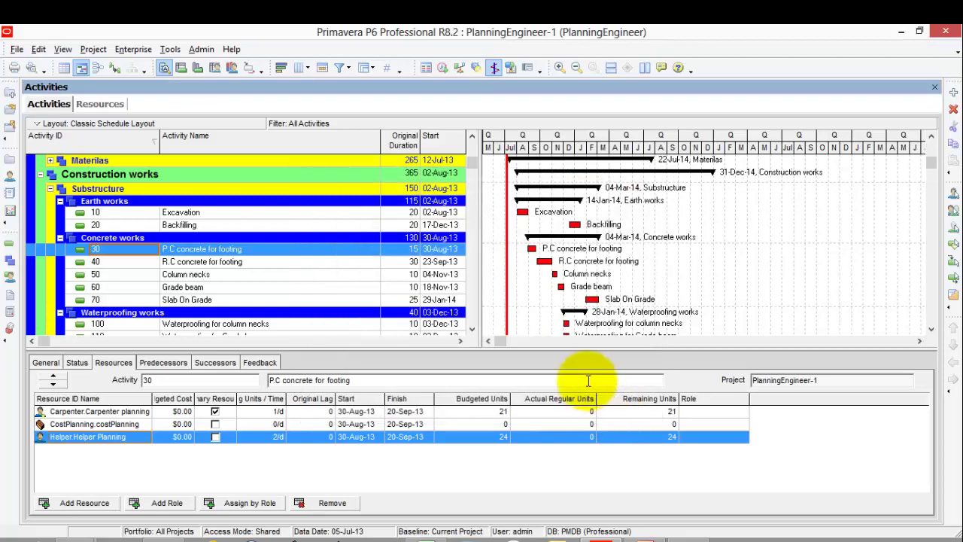
# - Compare the Carpenter units of activity 40, R.C concrete for footing, in Primavera P6 with those in the Excel resources list
pyautogui.hotkey('alt', 'Tab')
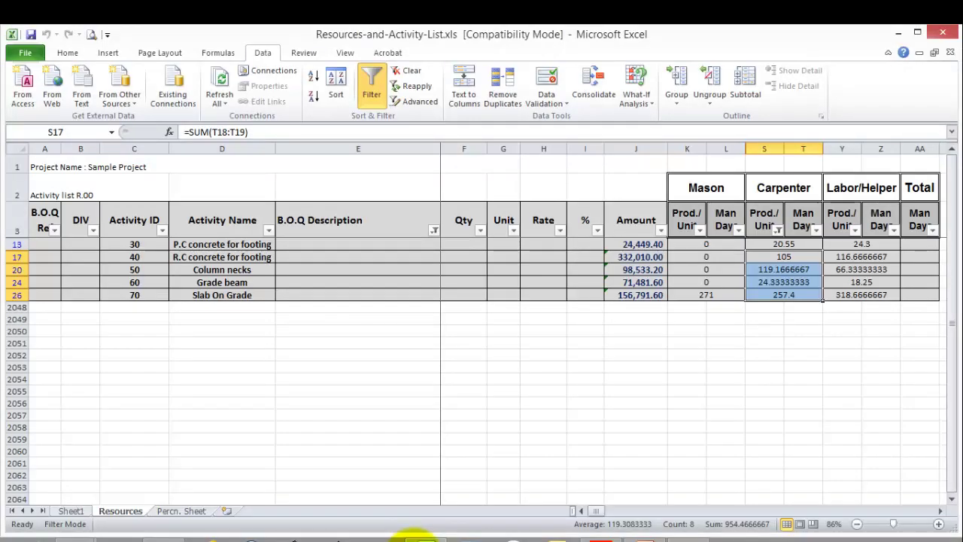
pyautogui.click(220, 257)
pyautogui.click(433, 536)
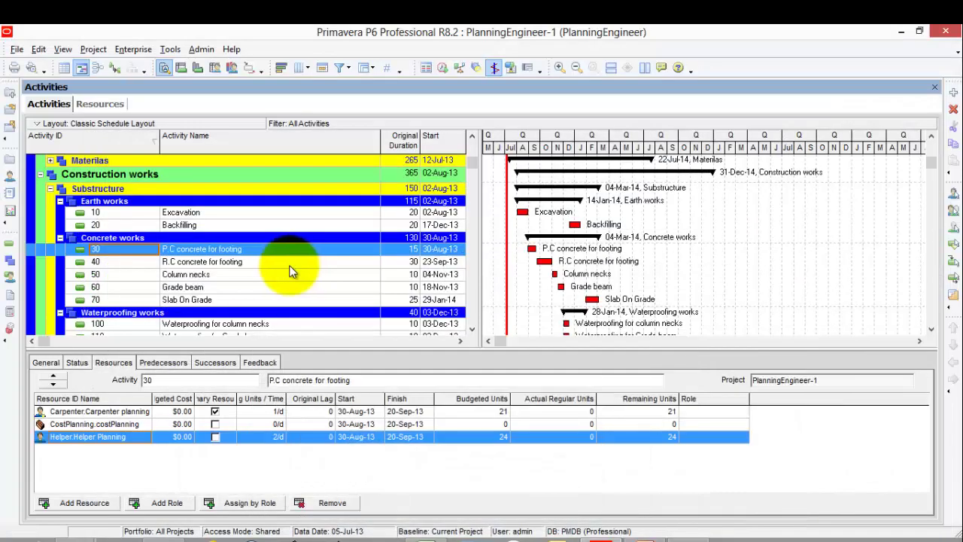
pyautogui.click(215, 263)
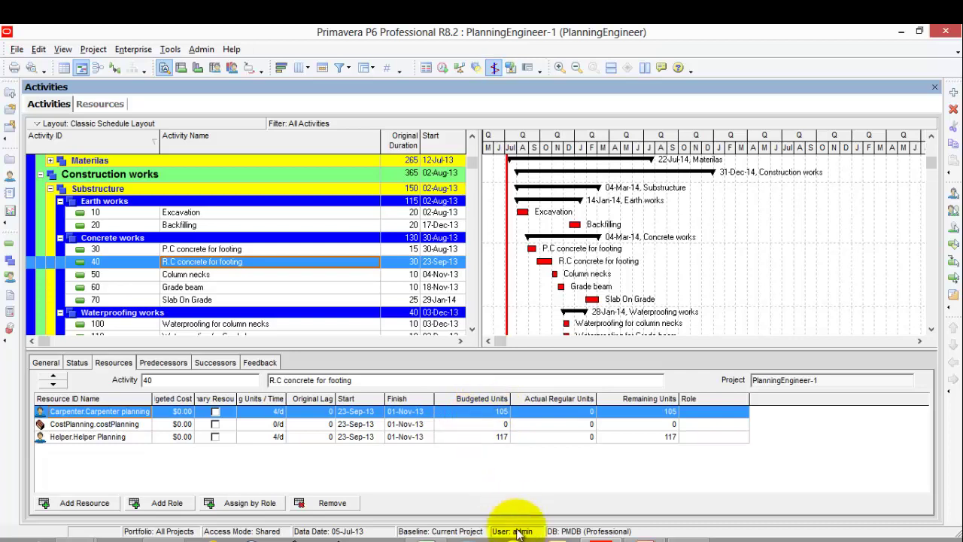
pyautogui.click(425, 536)
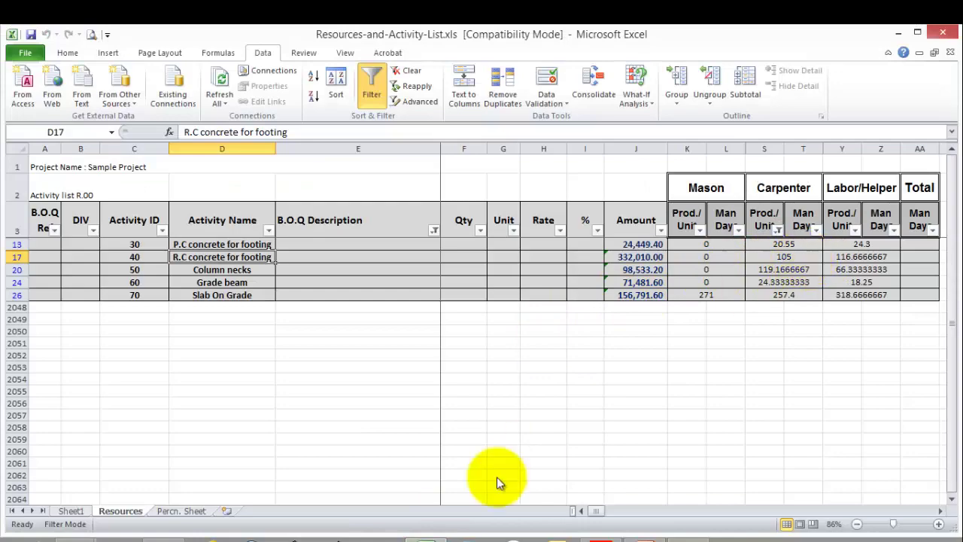
pyautogui.click(398, 535)
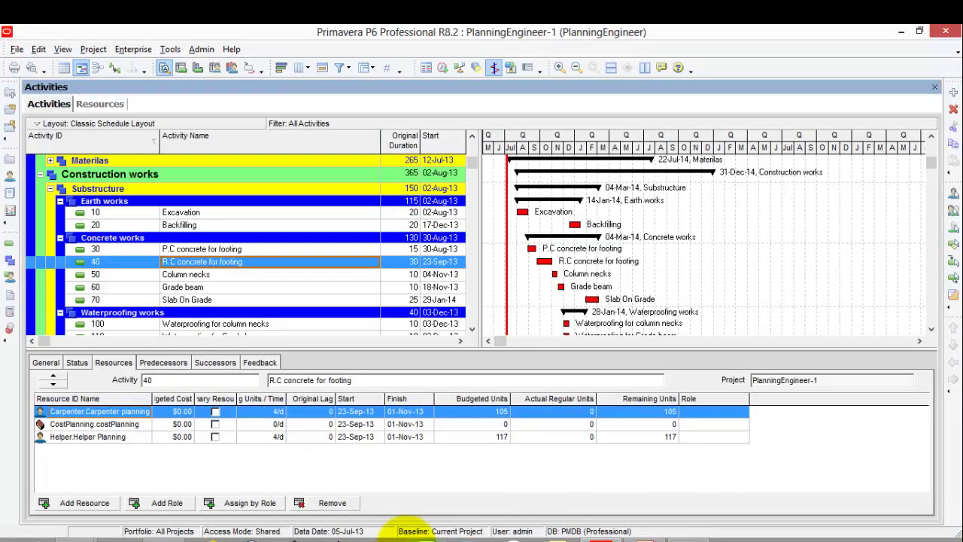
pyautogui.click(410, 534)
pyautogui.click(783, 256)
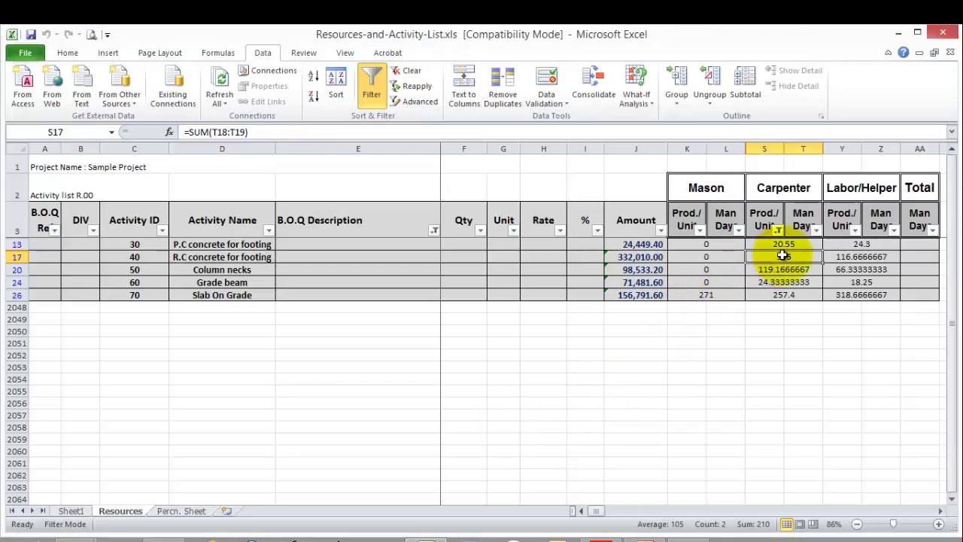
# - Compare the Carpenter units of activity 50, Column necks, in Primavera P6 with those in the Excel resources list
pyautogui.click(134, 270)
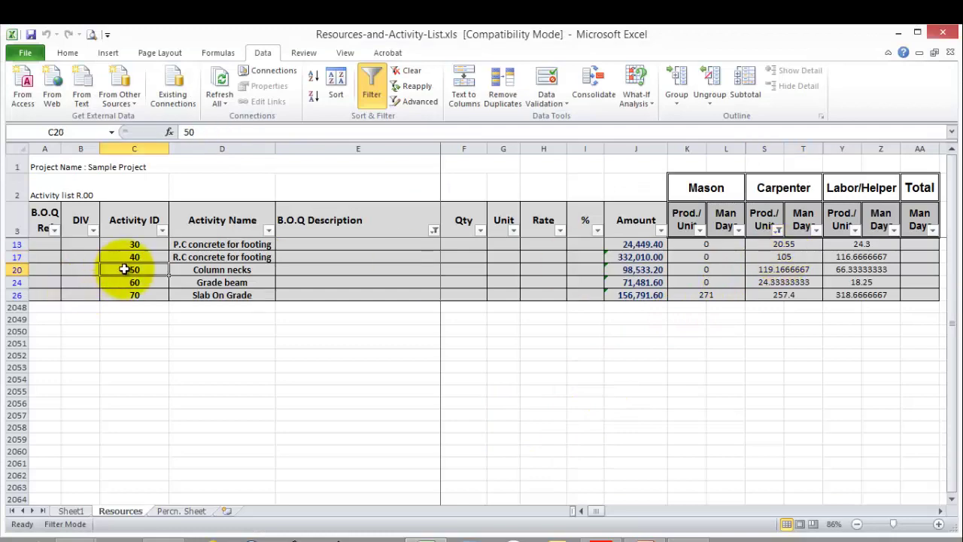
pyautogui.click(421, 536)
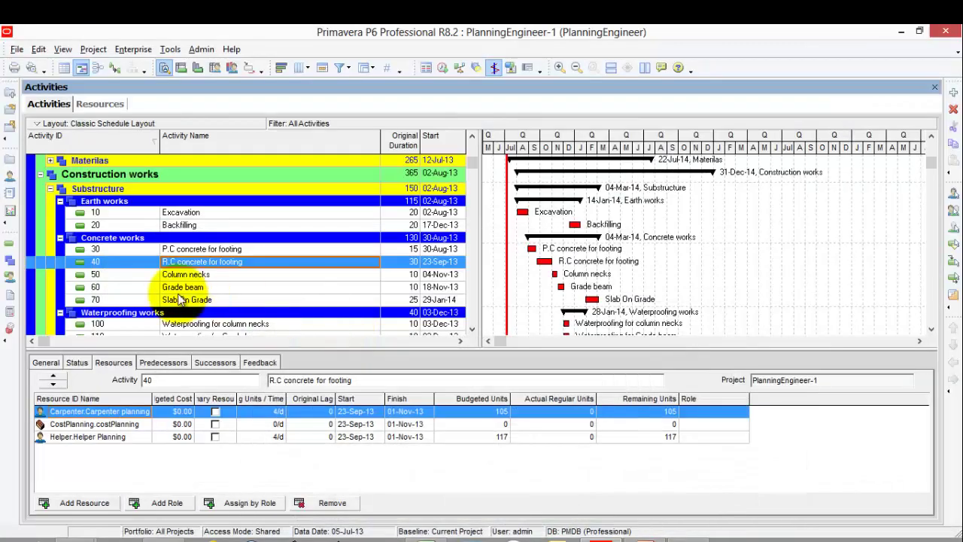
pyautogui.click(131, 274)
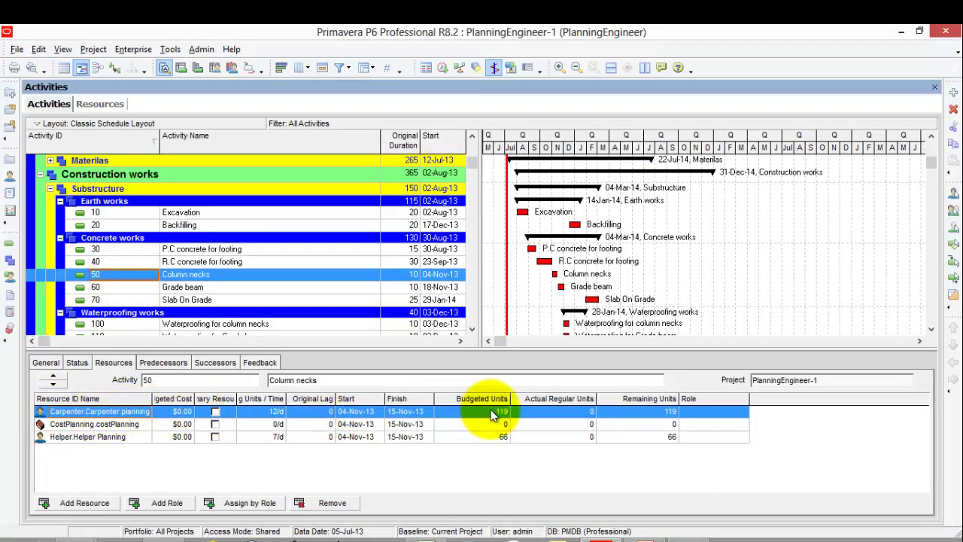
pyautogui.click(425, 537)
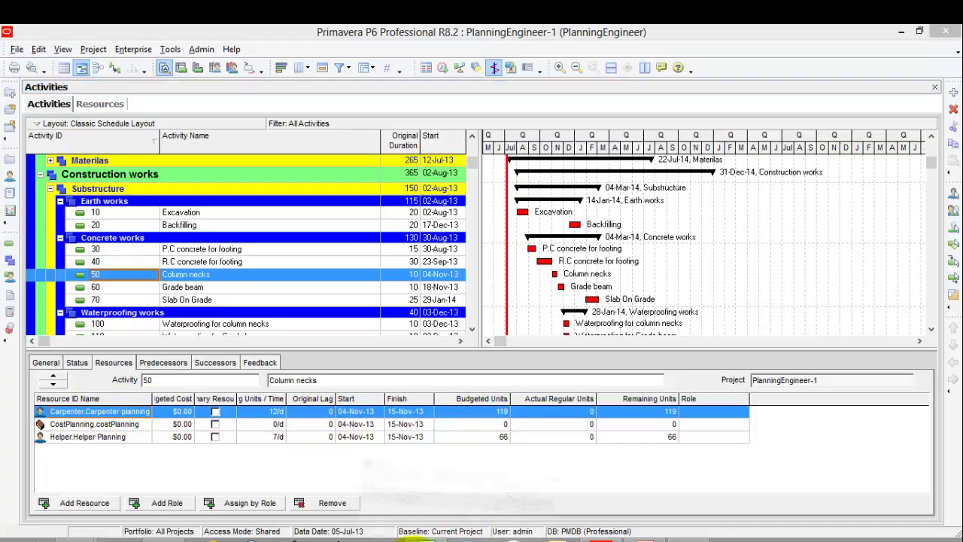
pyautogui.click(773, 272)
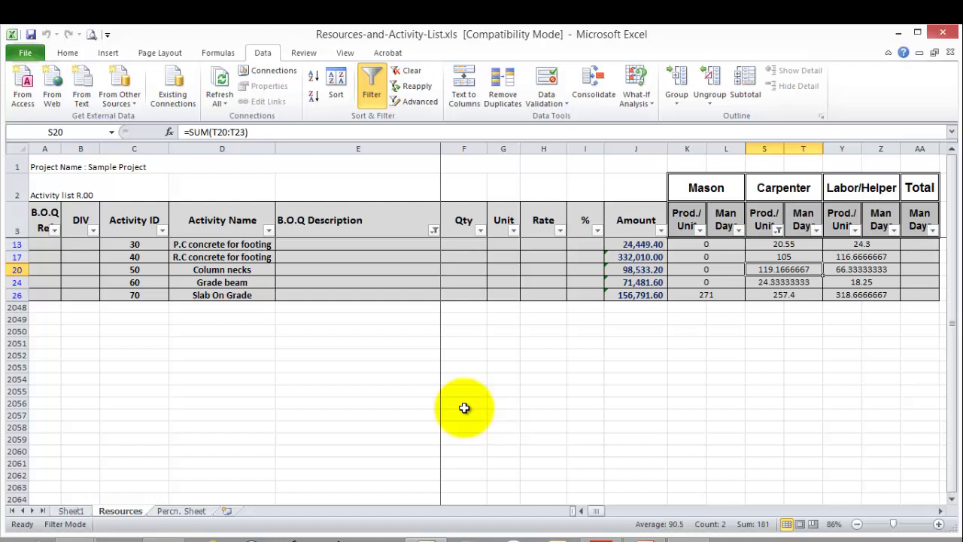
pyautogui.click(387, 366)
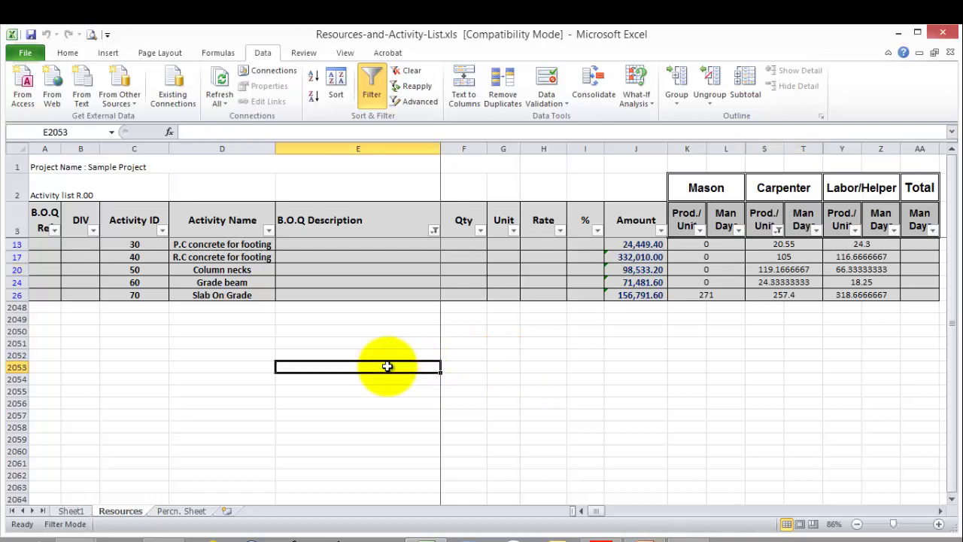